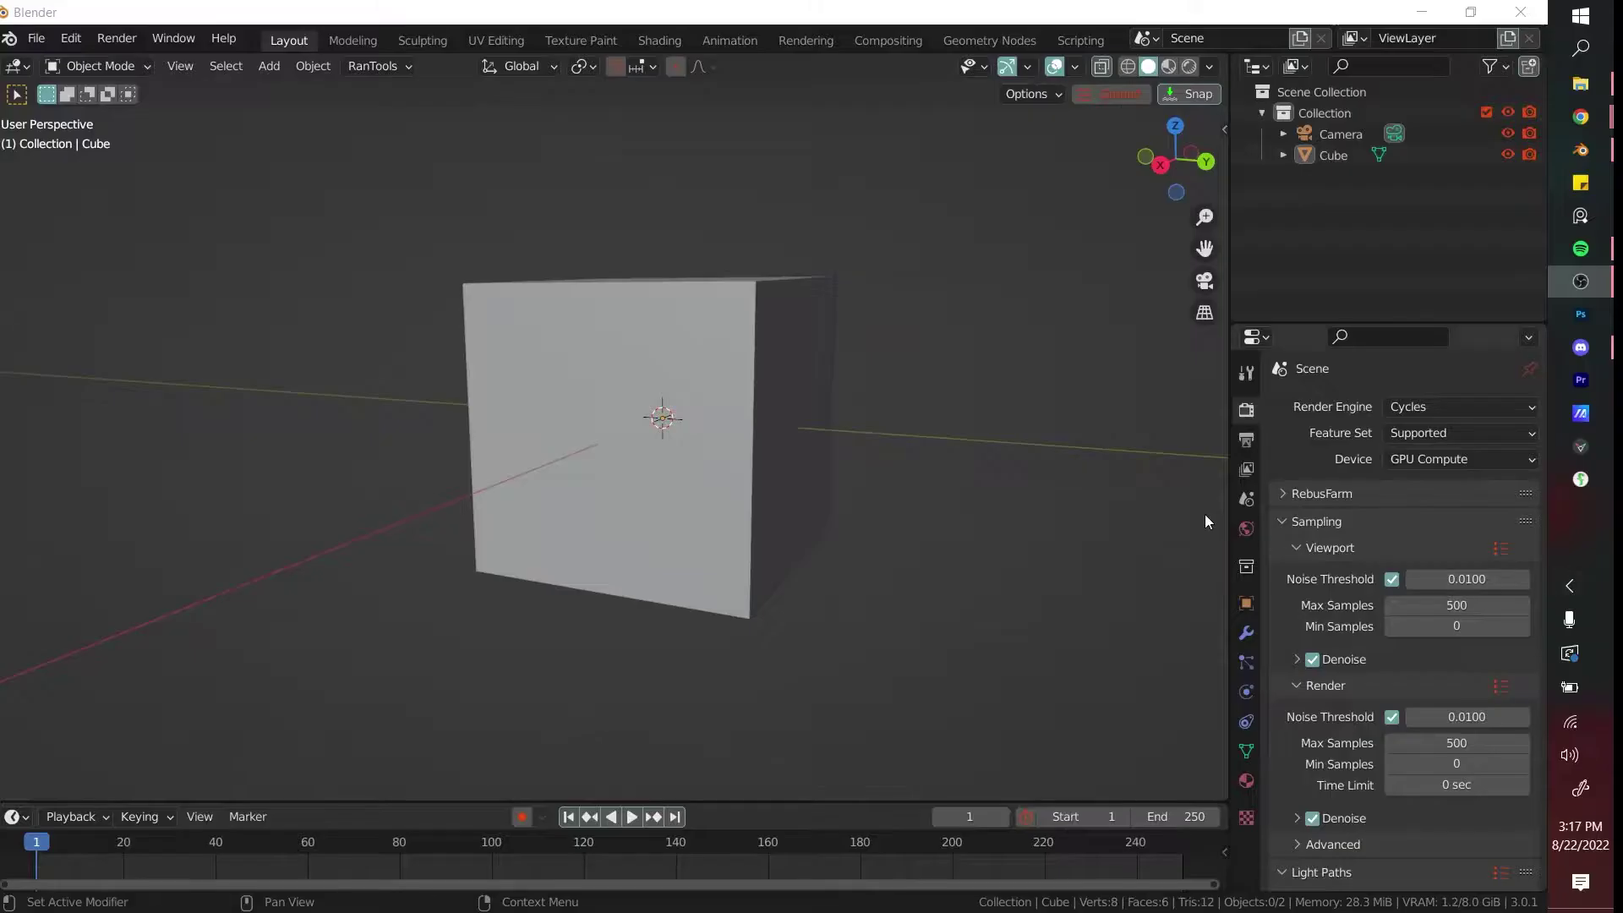
- Delete the default cube and add a cylinder mesh in its place
left_click(749, 313)
key("x")
left_click(749, 313)
key("shift+a")
mouse_move(749, 312)
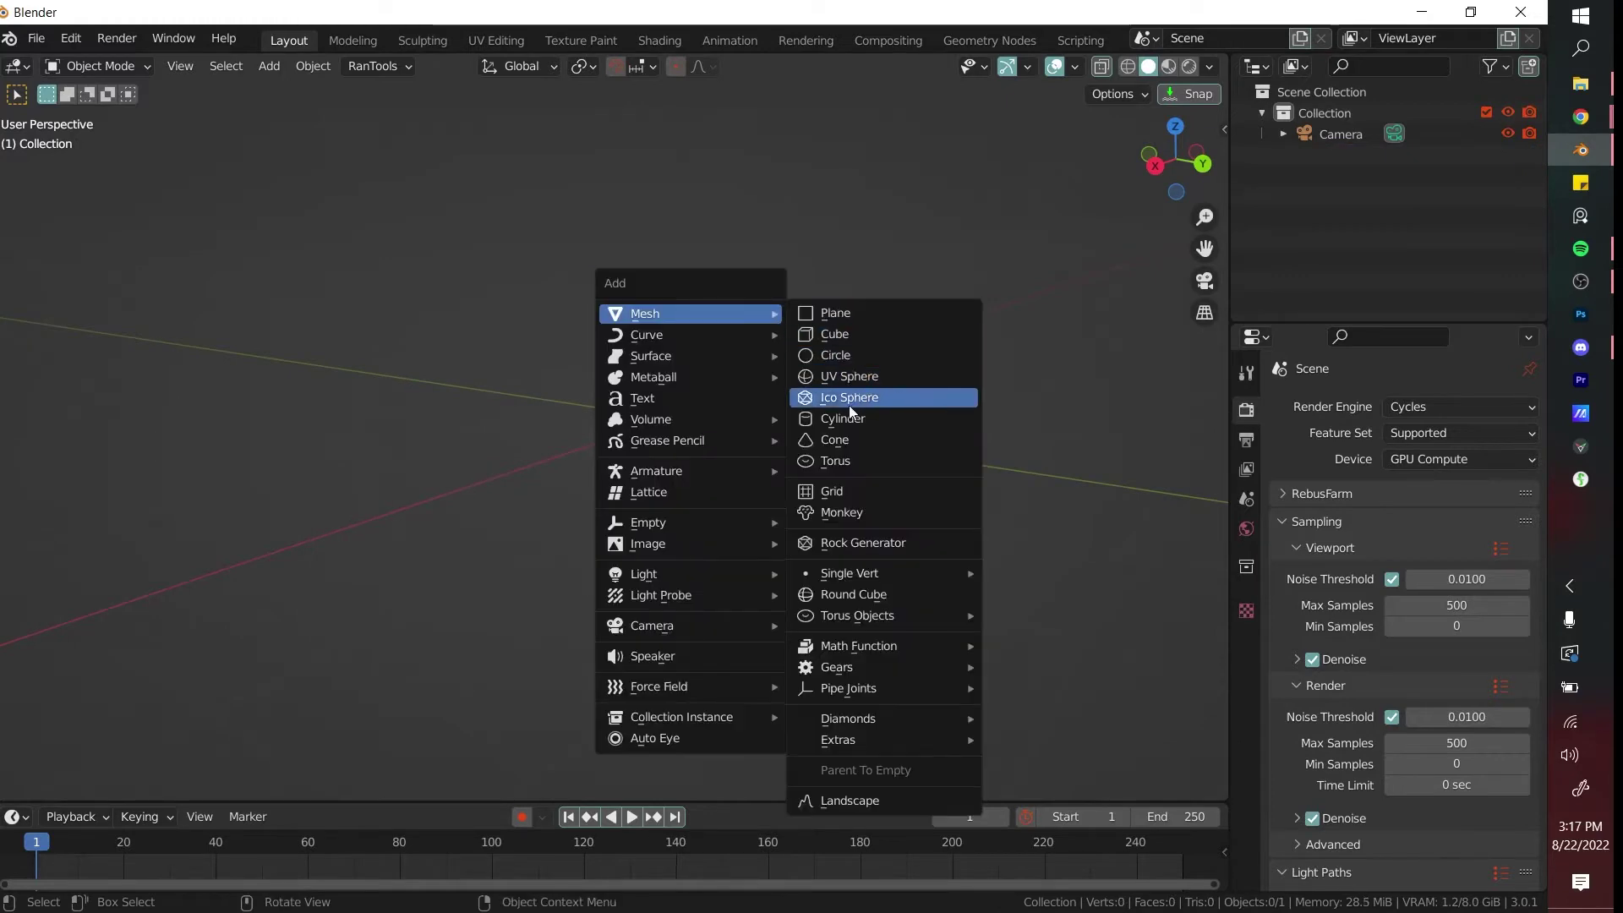
left_click(854, 417)
- Flatten the cylinder along Z into a thin disc about 0.29 m thick and apply its scale
key("s")
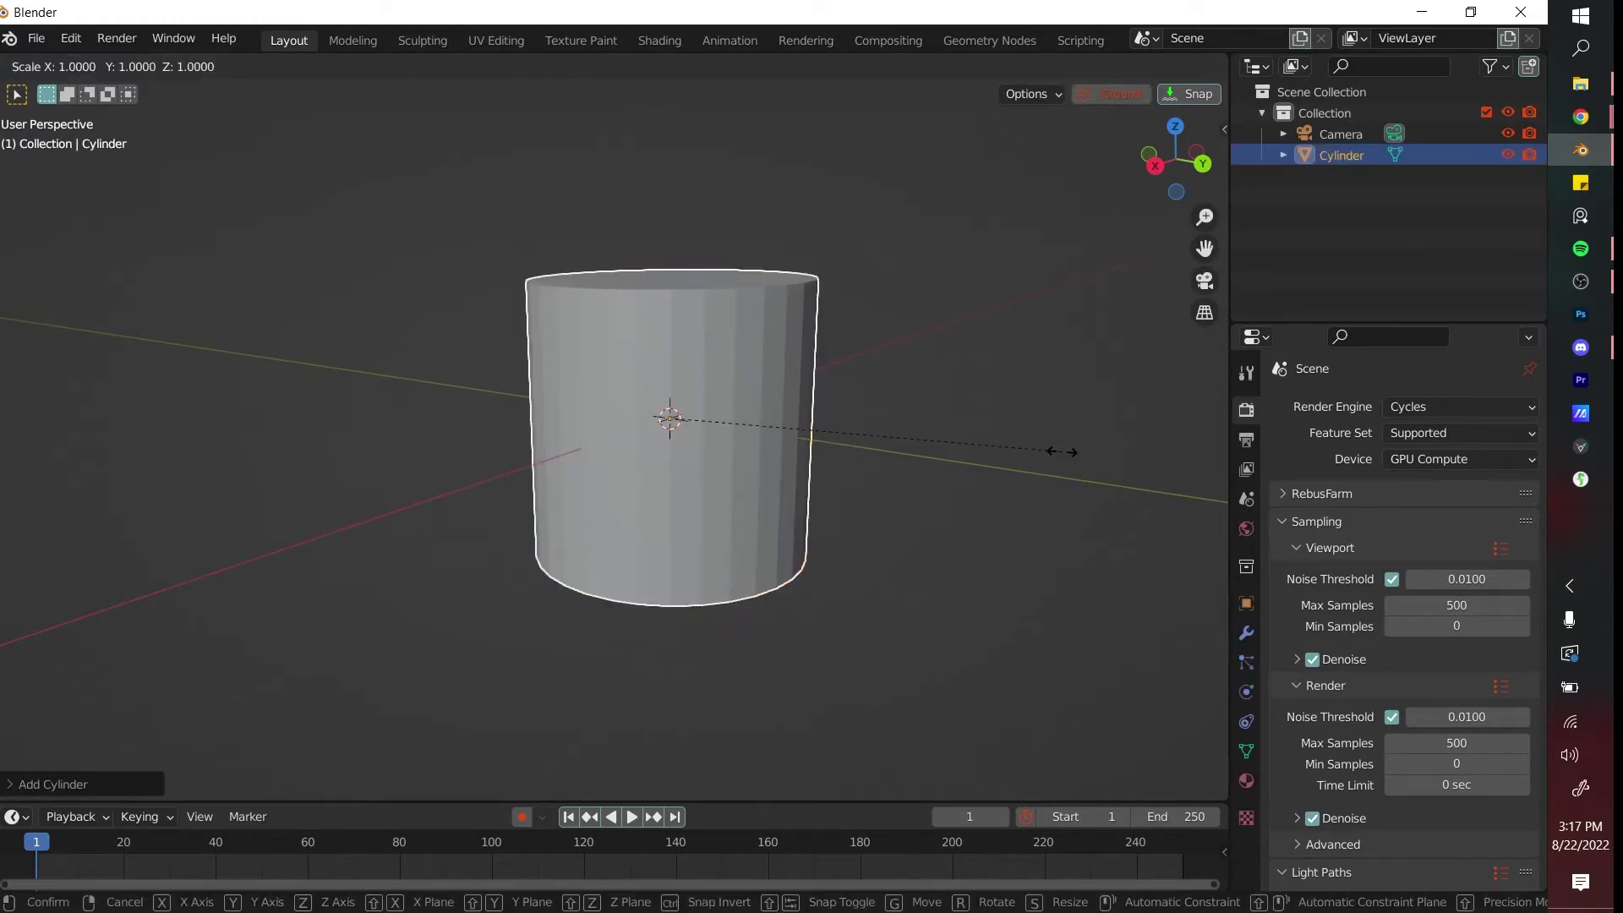
key("z")
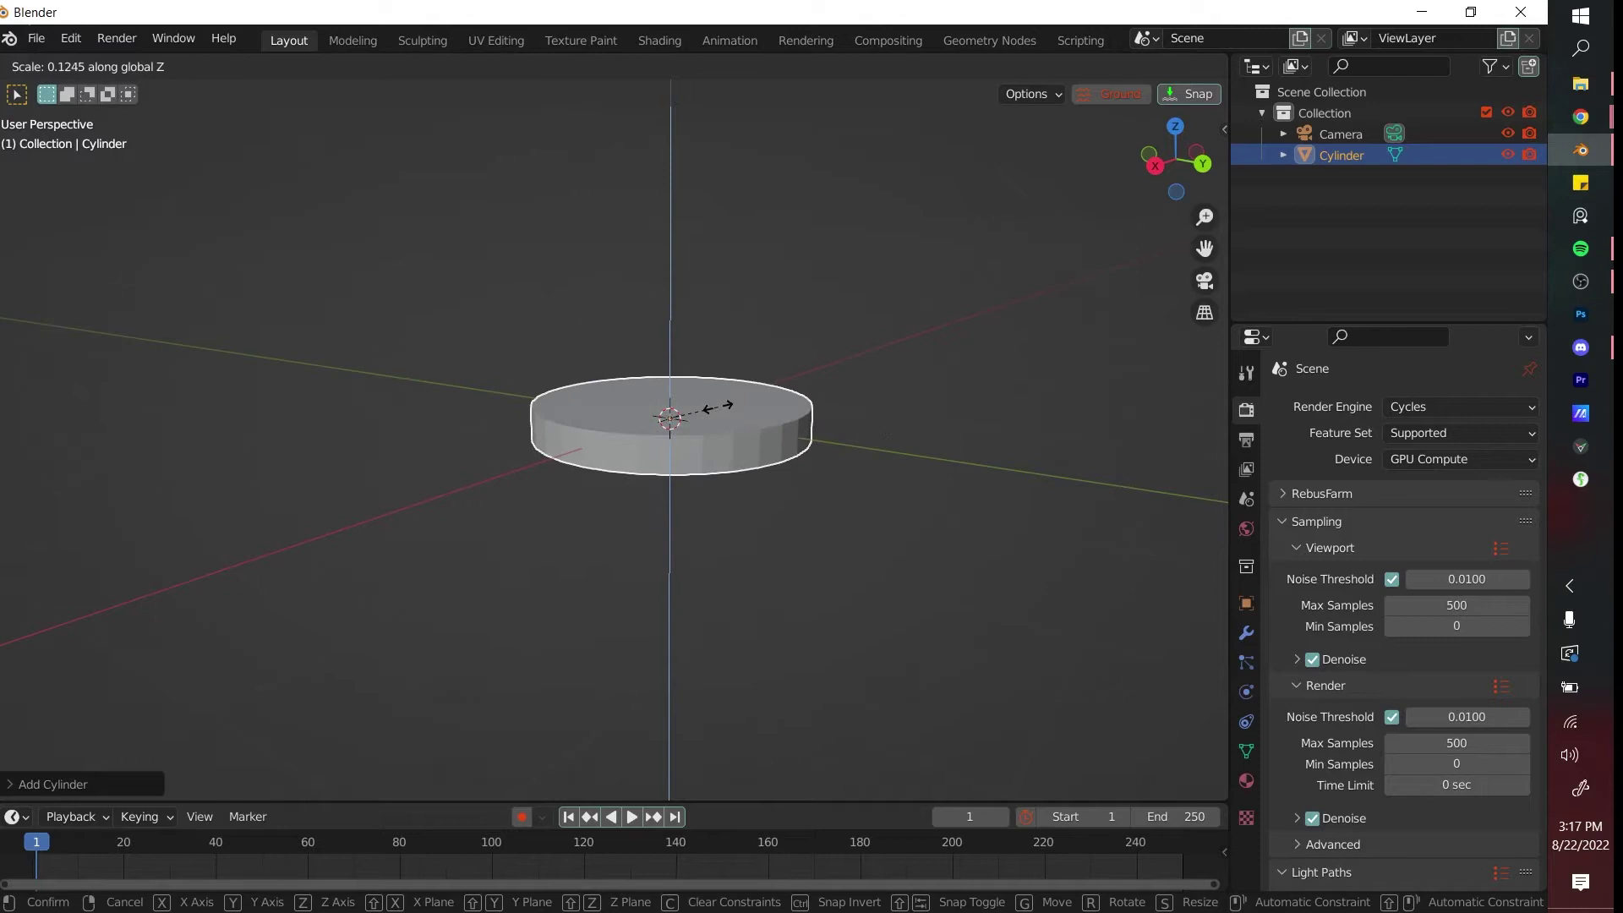
left_click(748, 419)
middle_click_drag(747, 420, 773, 397)
key("ctrl+a")
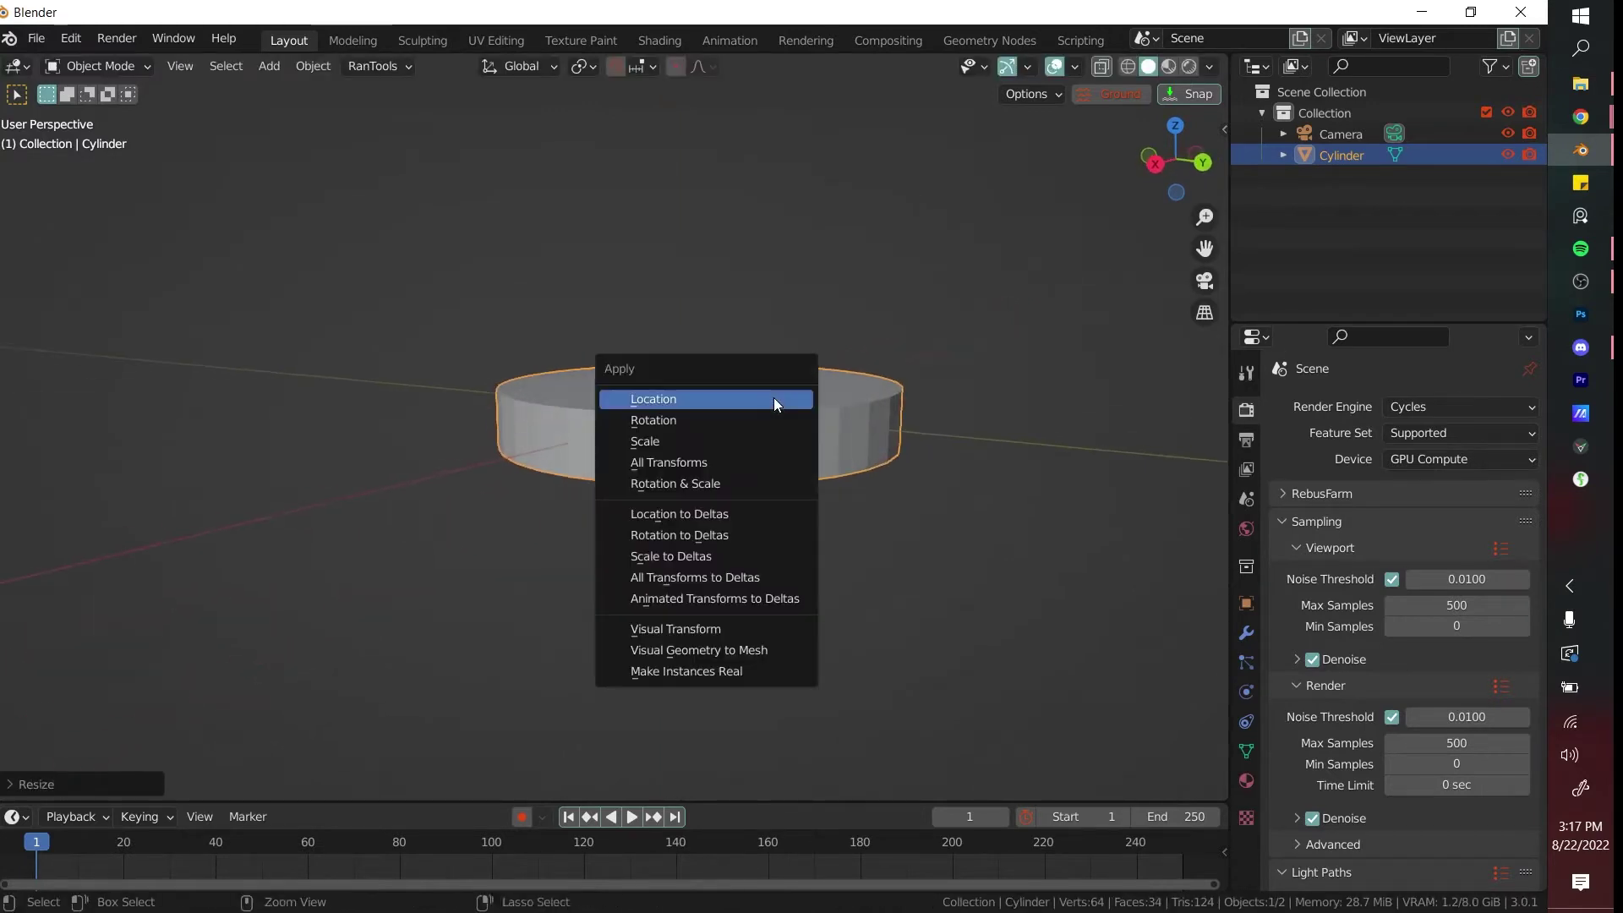
left_click(762, 441)
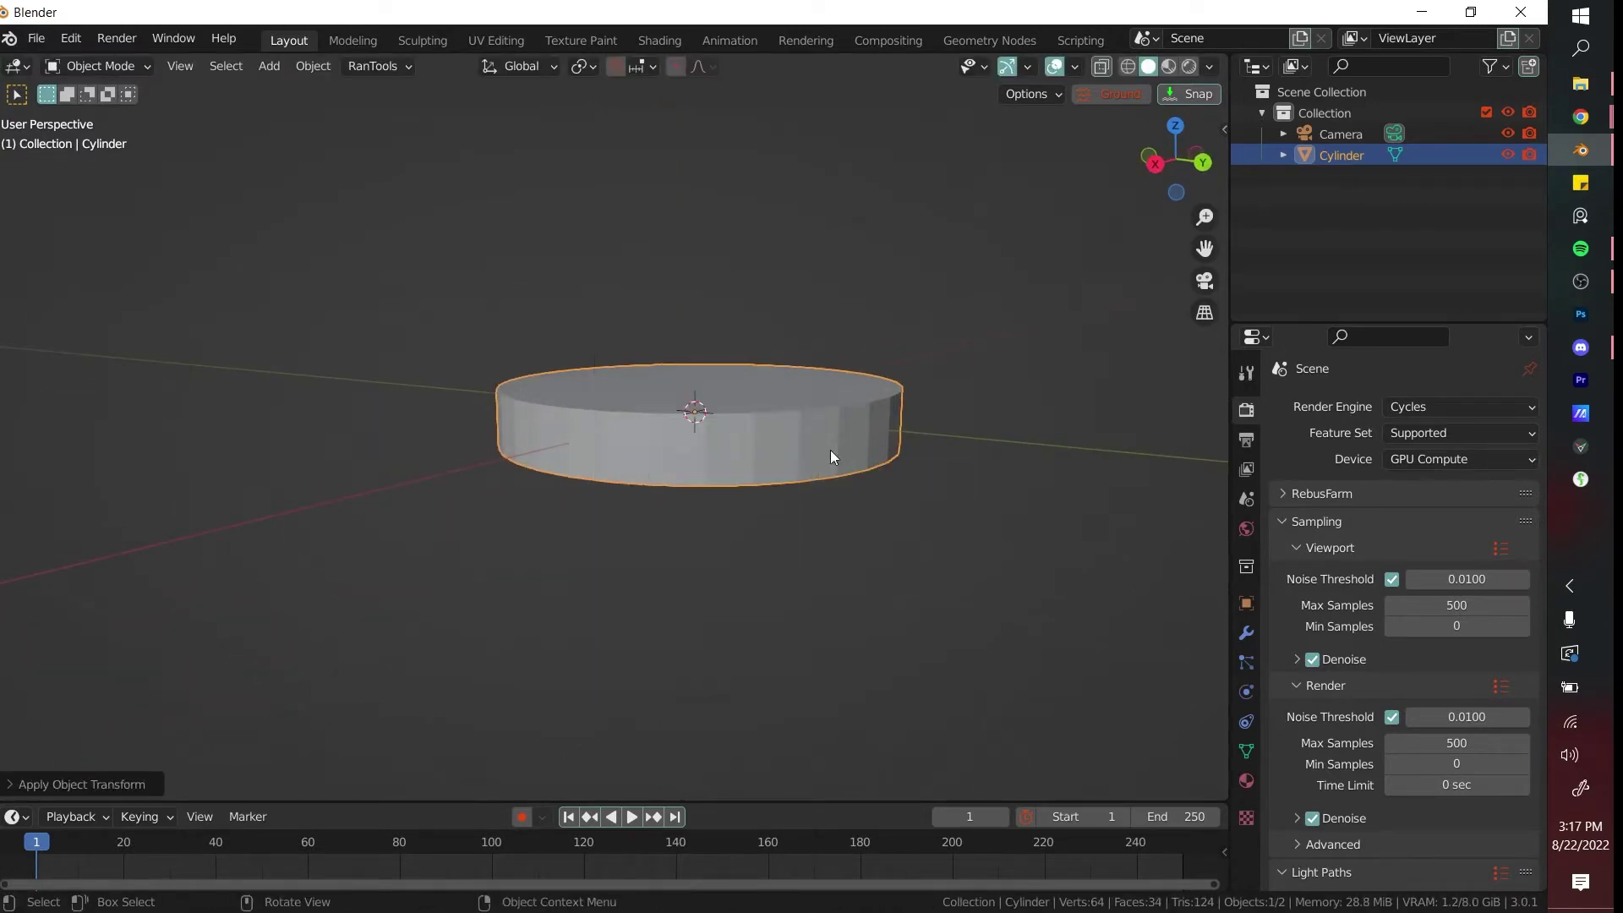
- Add a Bevel modifier to the disc and set its amount to 0.037 m
left_click(1246, 632)
left_click(1336, 407)
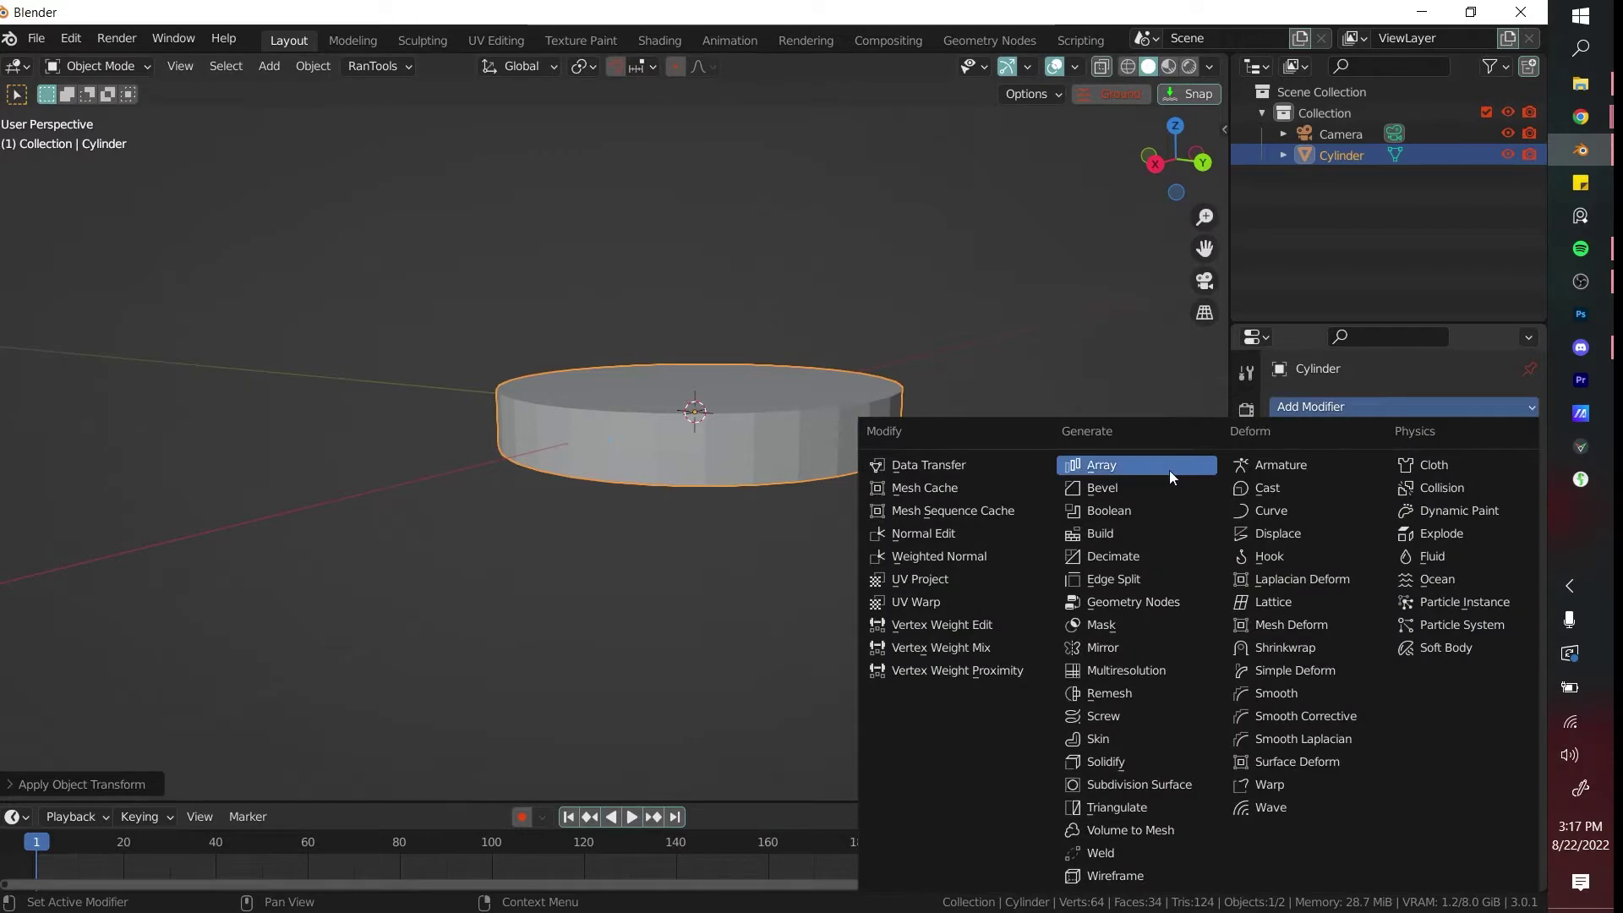
left_click(1145, 484)
scroll(848, 471, "up", 3)
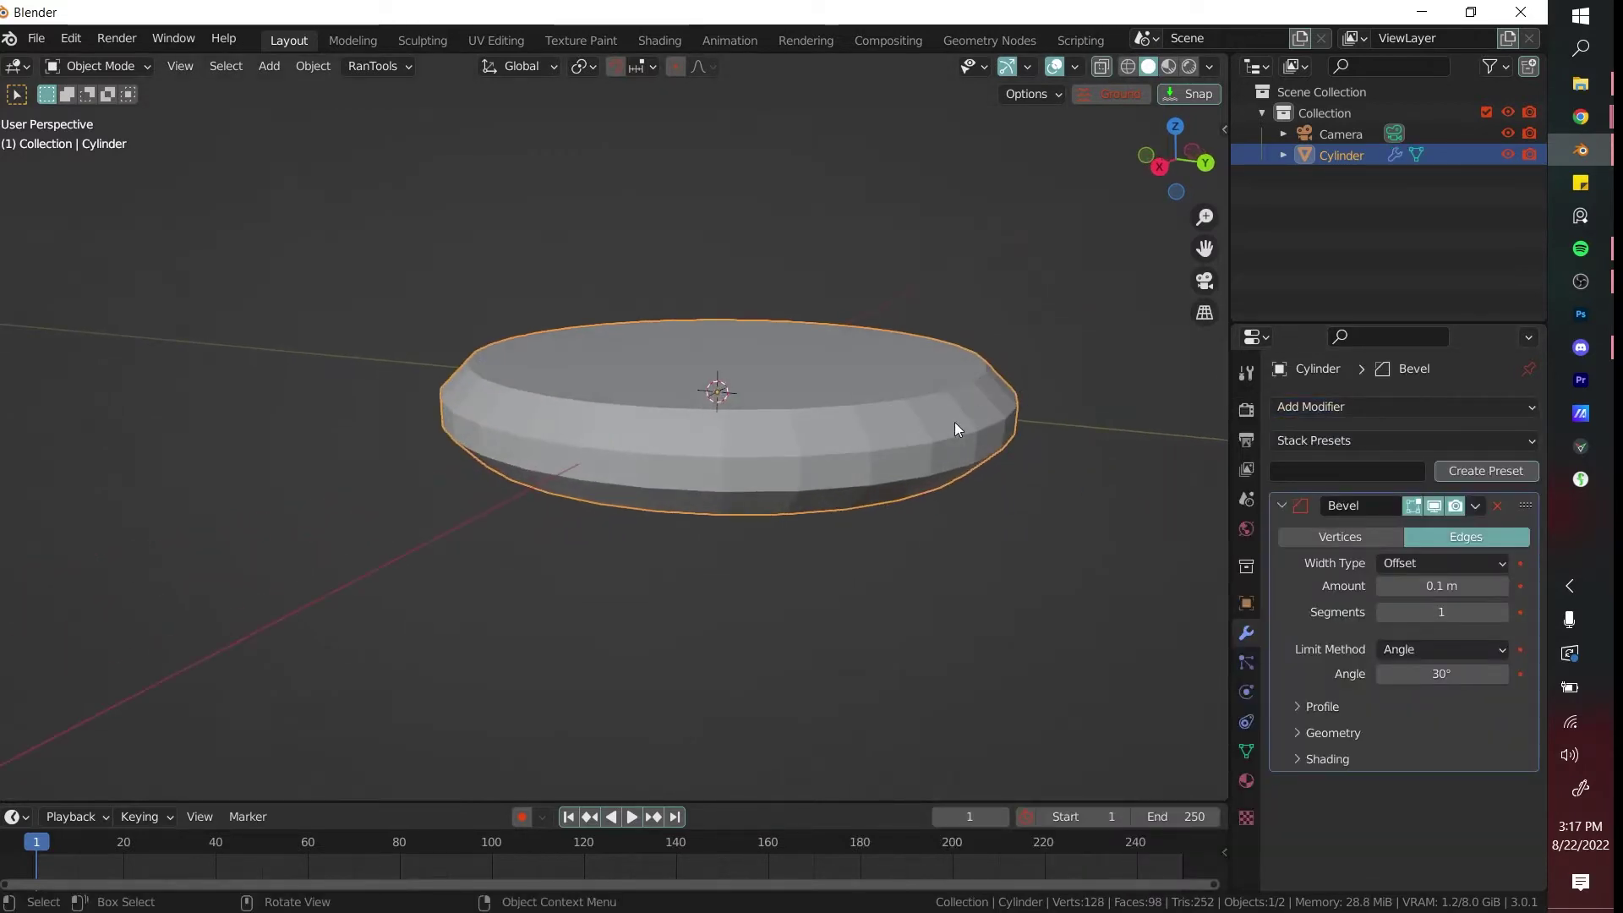
left_click_drag(1461, 594, 1413, 595)
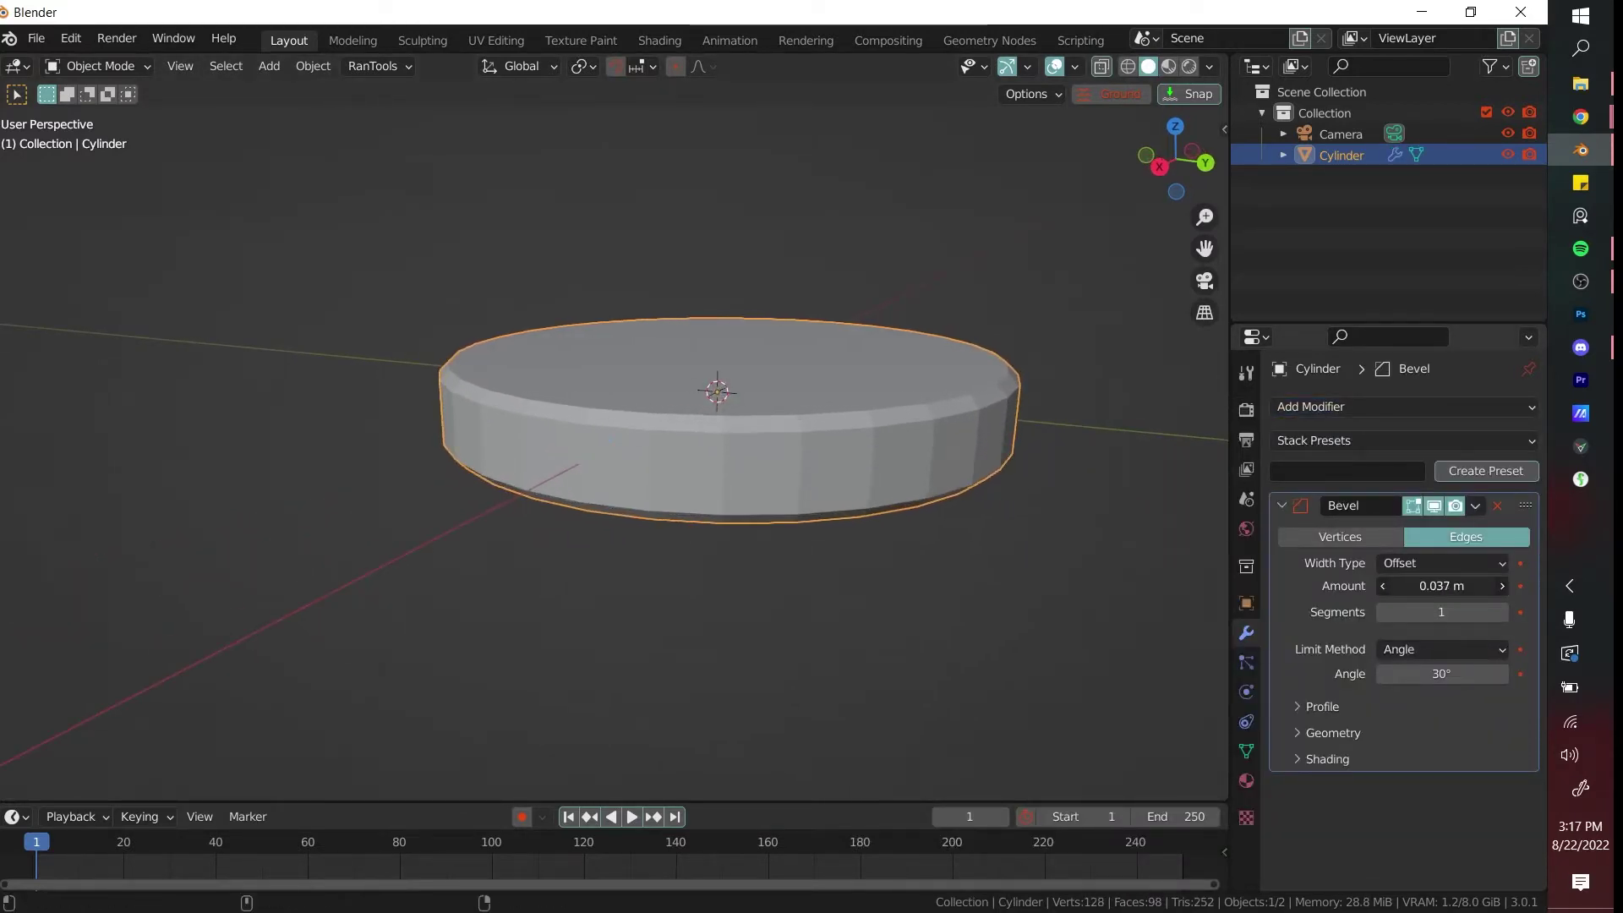
left_click(1435, 506)
middle_click_drag(946, 500, 827, 495)
left_click(1435, 506)
scroll(956, 458, "up", 1)
- Add a Subdivision Surface modifier to the disc and shade it smooth
left_click(1388, 413)
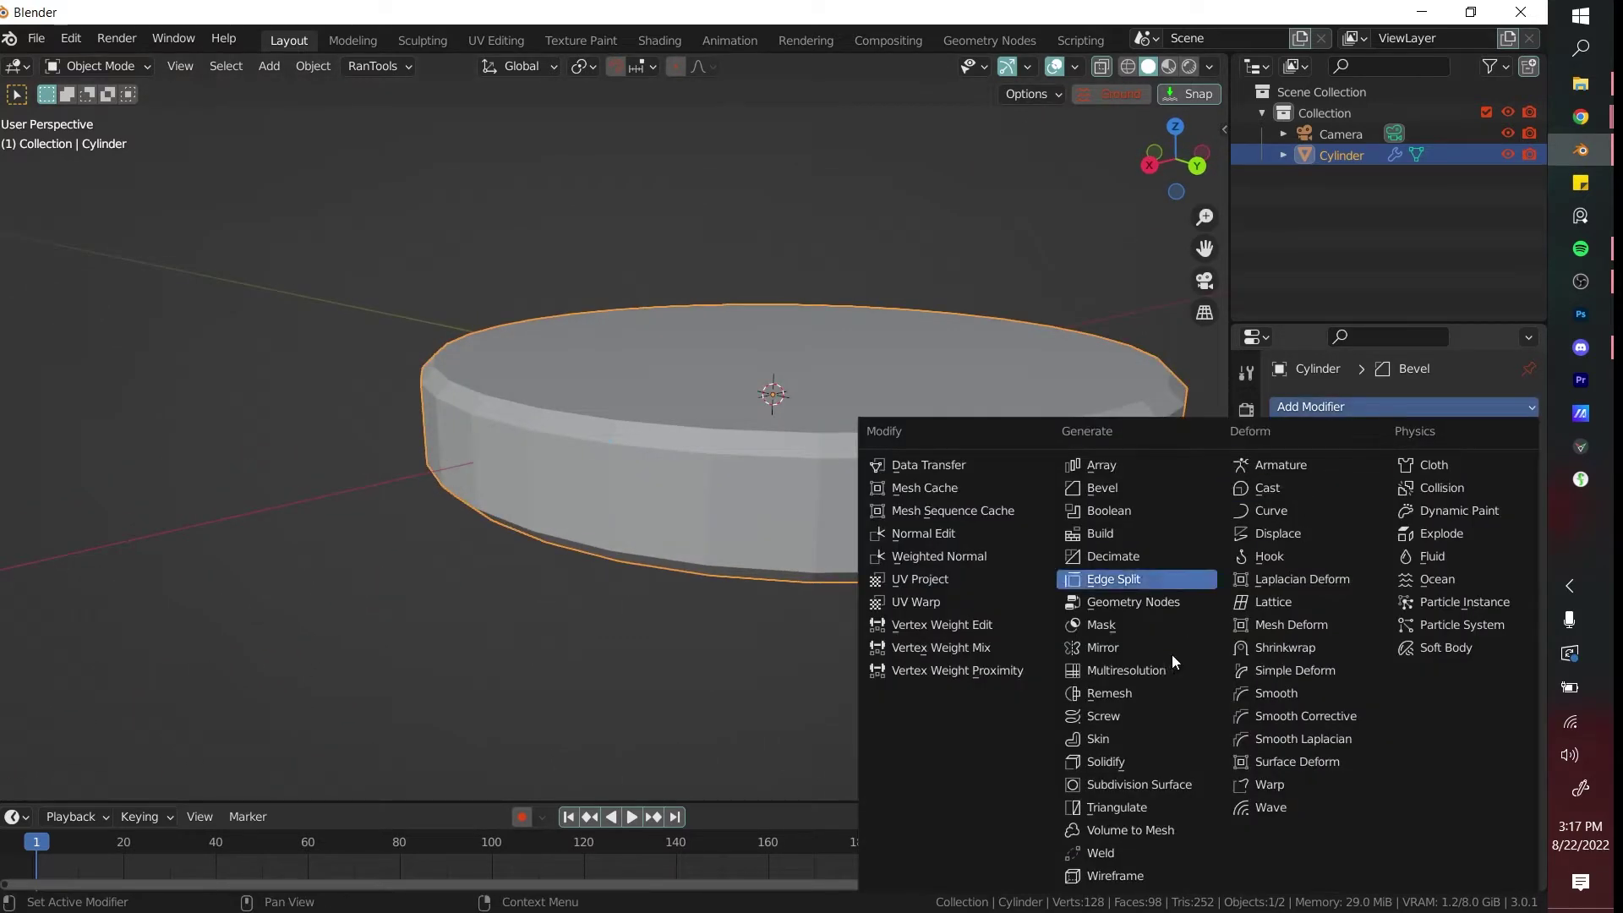
left_click(1166, 784)
scroll(1407, 568, "down", 2)
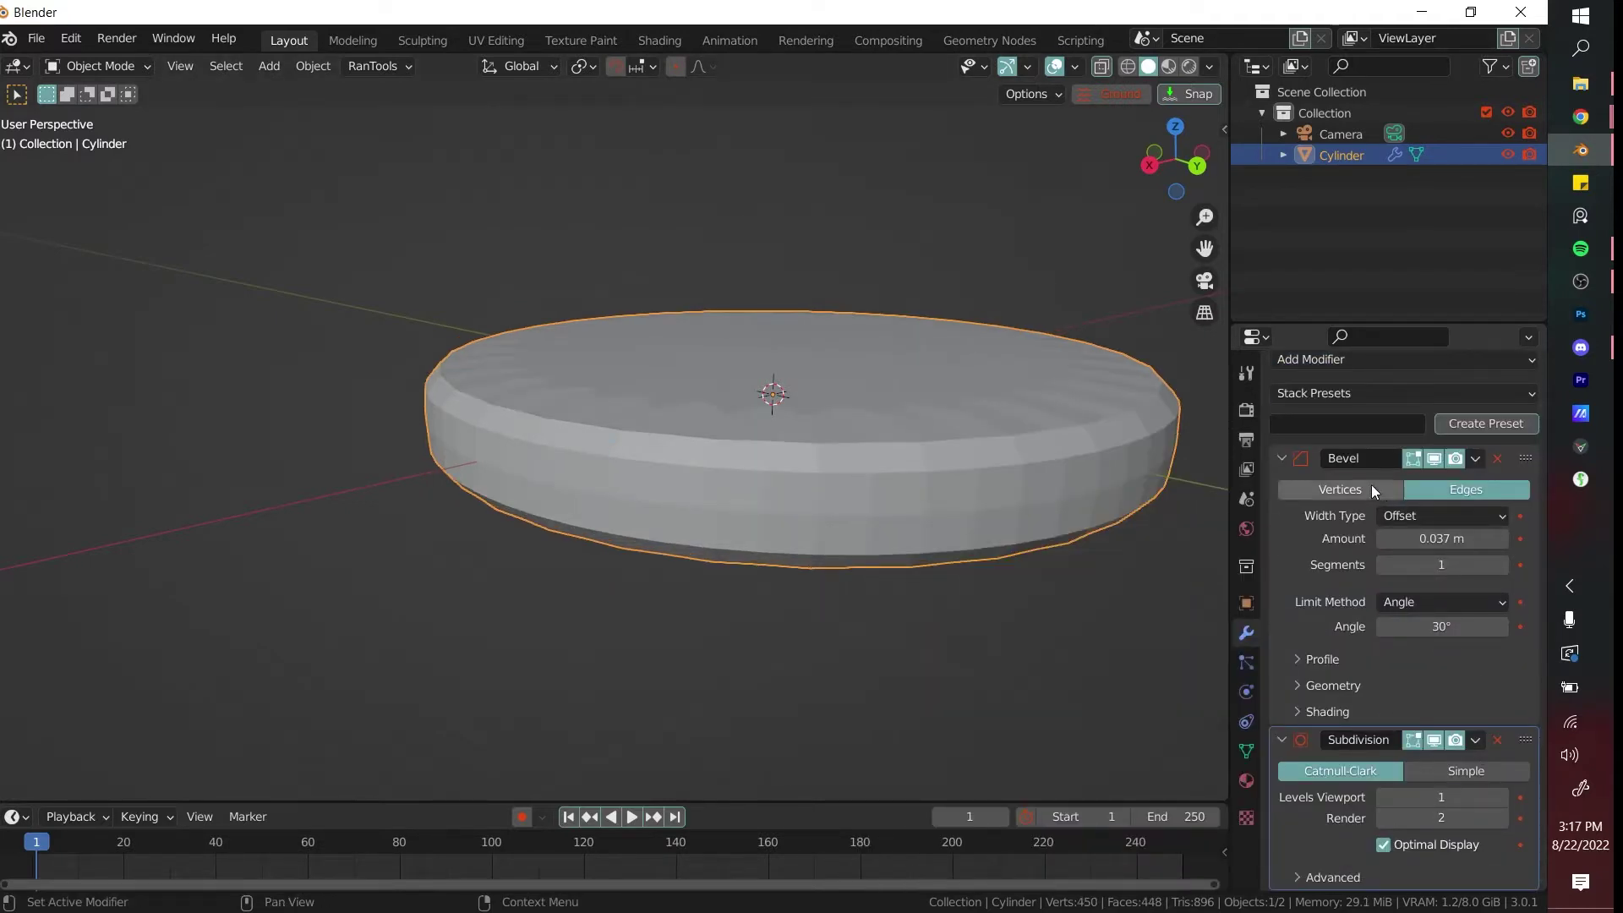
right_click(859, 387)
left_click(857, 382)
- Inset the disc's upper and lower cap faces in Edit Mode to tighten the smoothed rims
mouse_move(765, 544)
middle_mouse_down()
mouse_move(872, 543)
mouse_move(791, 503)
mouse_move(848, 460)
mouse_move(879, 461)
middle_mouse_up()
key("Tab")
key("3")
left_click(958, 462, "shift")
middle_click_drag(1038, 512, 1076, 651)
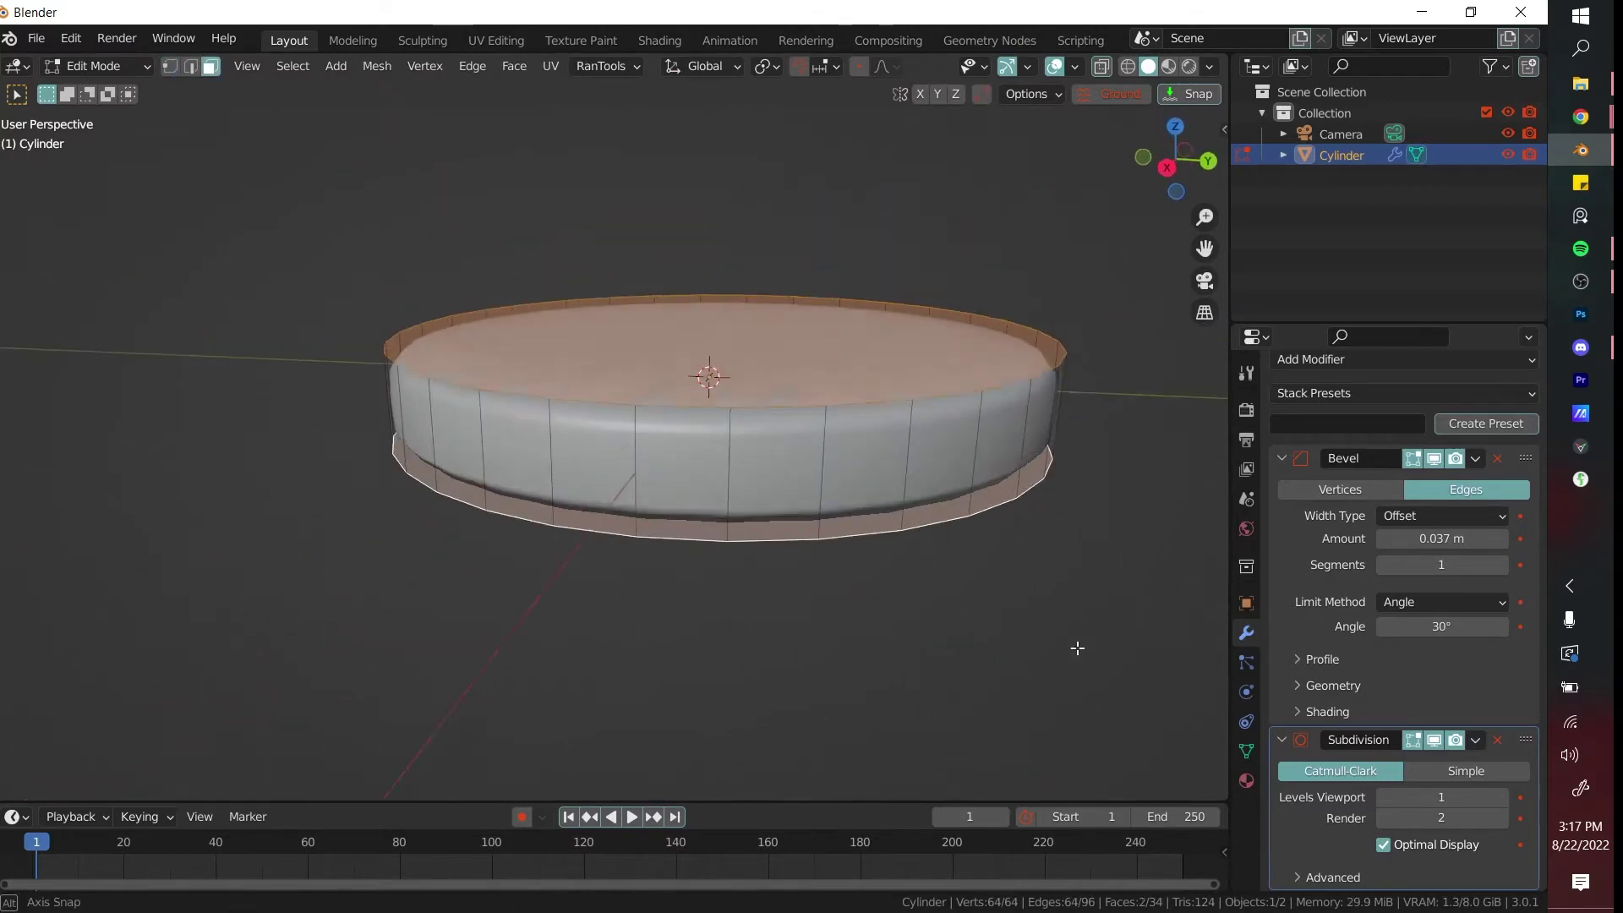
key("i")
left_click(1072, 552)
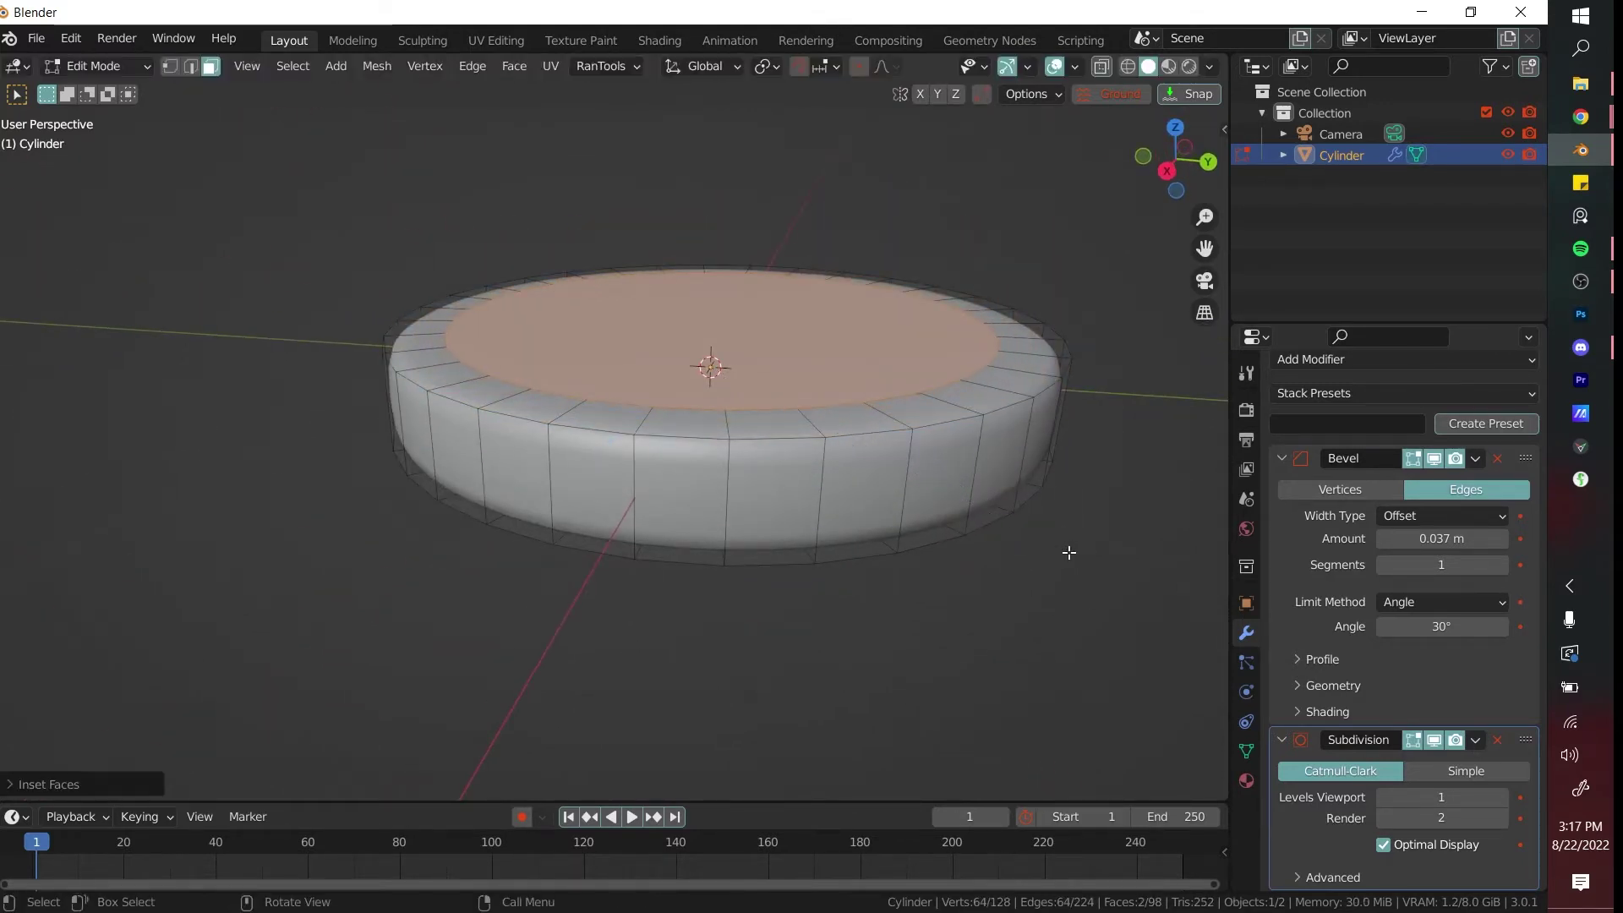
key("Tab")
- Add a plane mesh under the disc and scale it up into a large floor
middle_click_drag(874, 467, 778, 366)
scroll(889, 464, "down", 3)
left_click(959, 461)
key("shift+a")
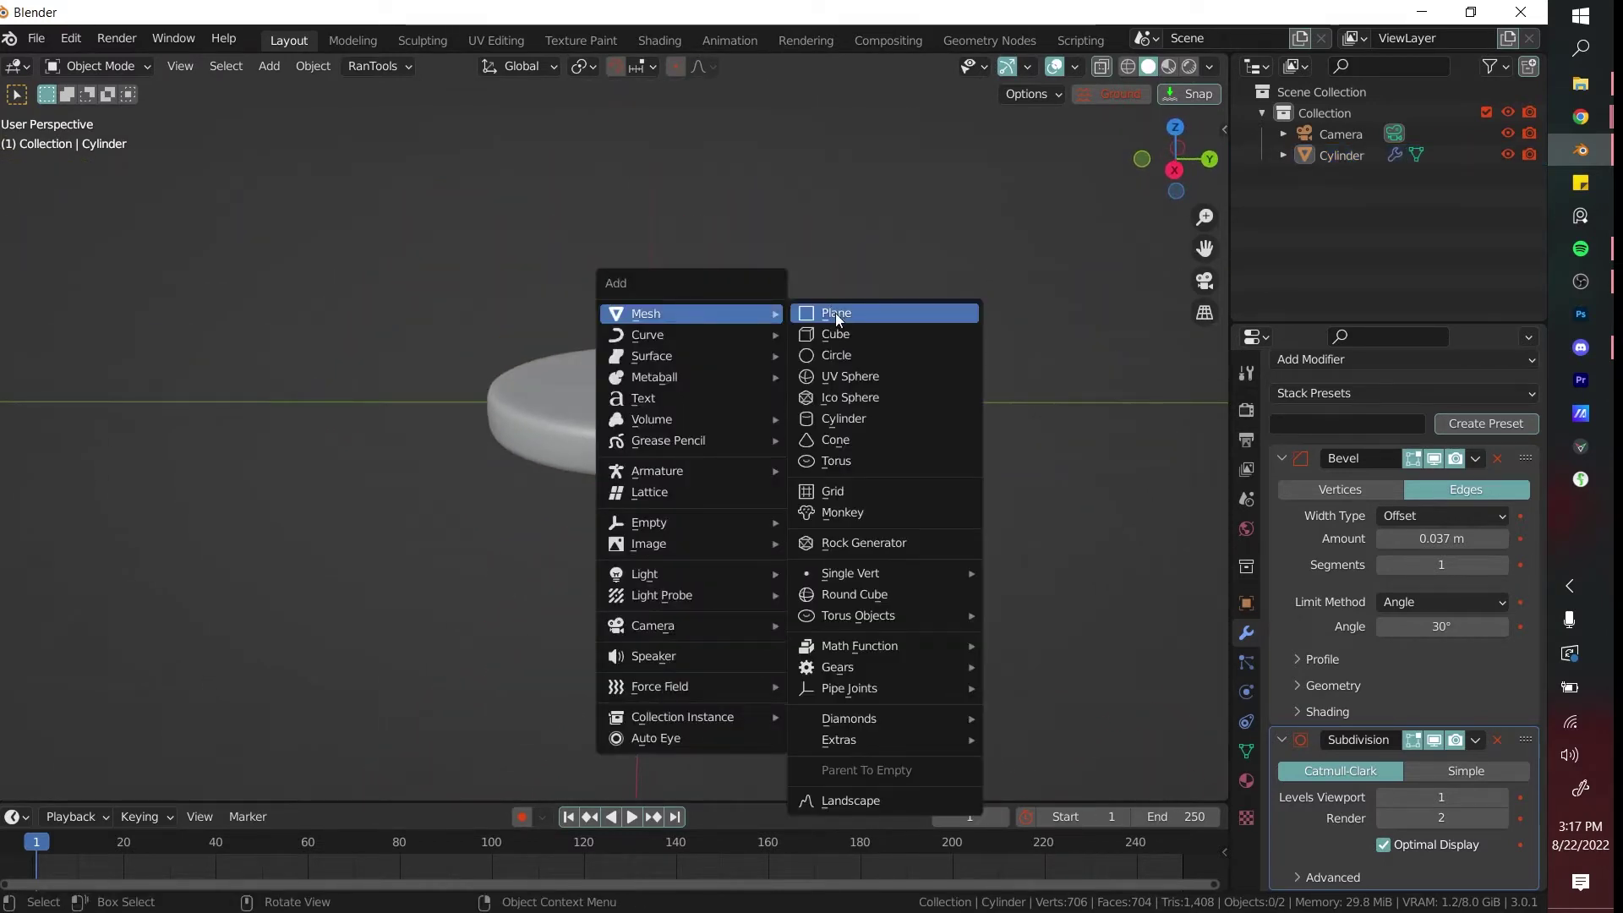
left_click(836, 313)
key("s")
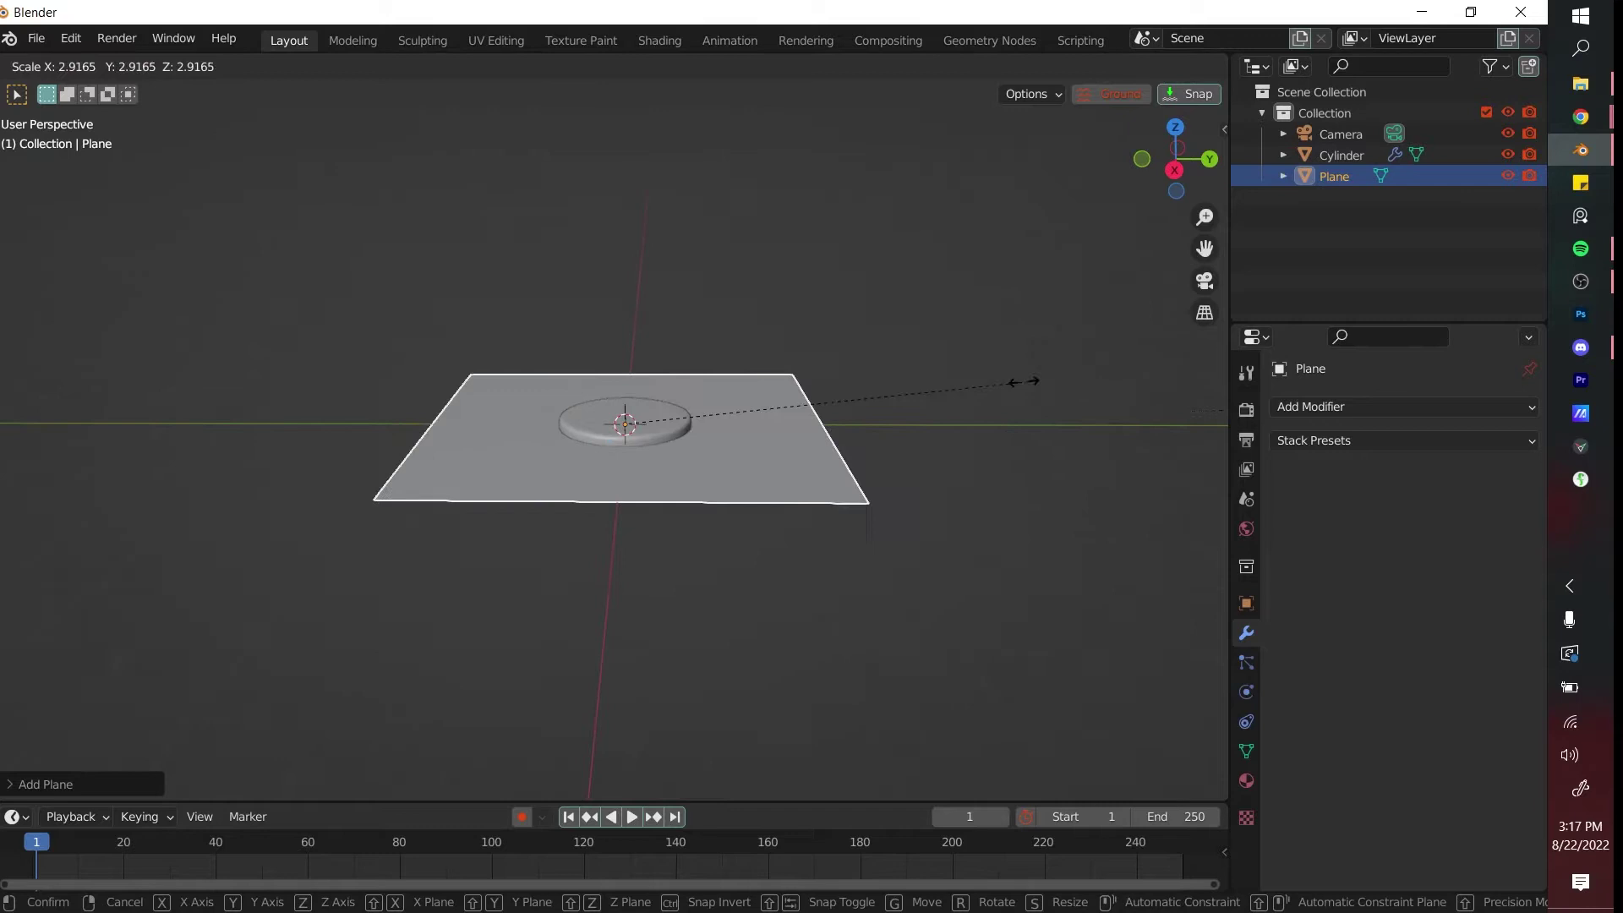
left_click(810, 429)
key("s")
left_click(795, 444)
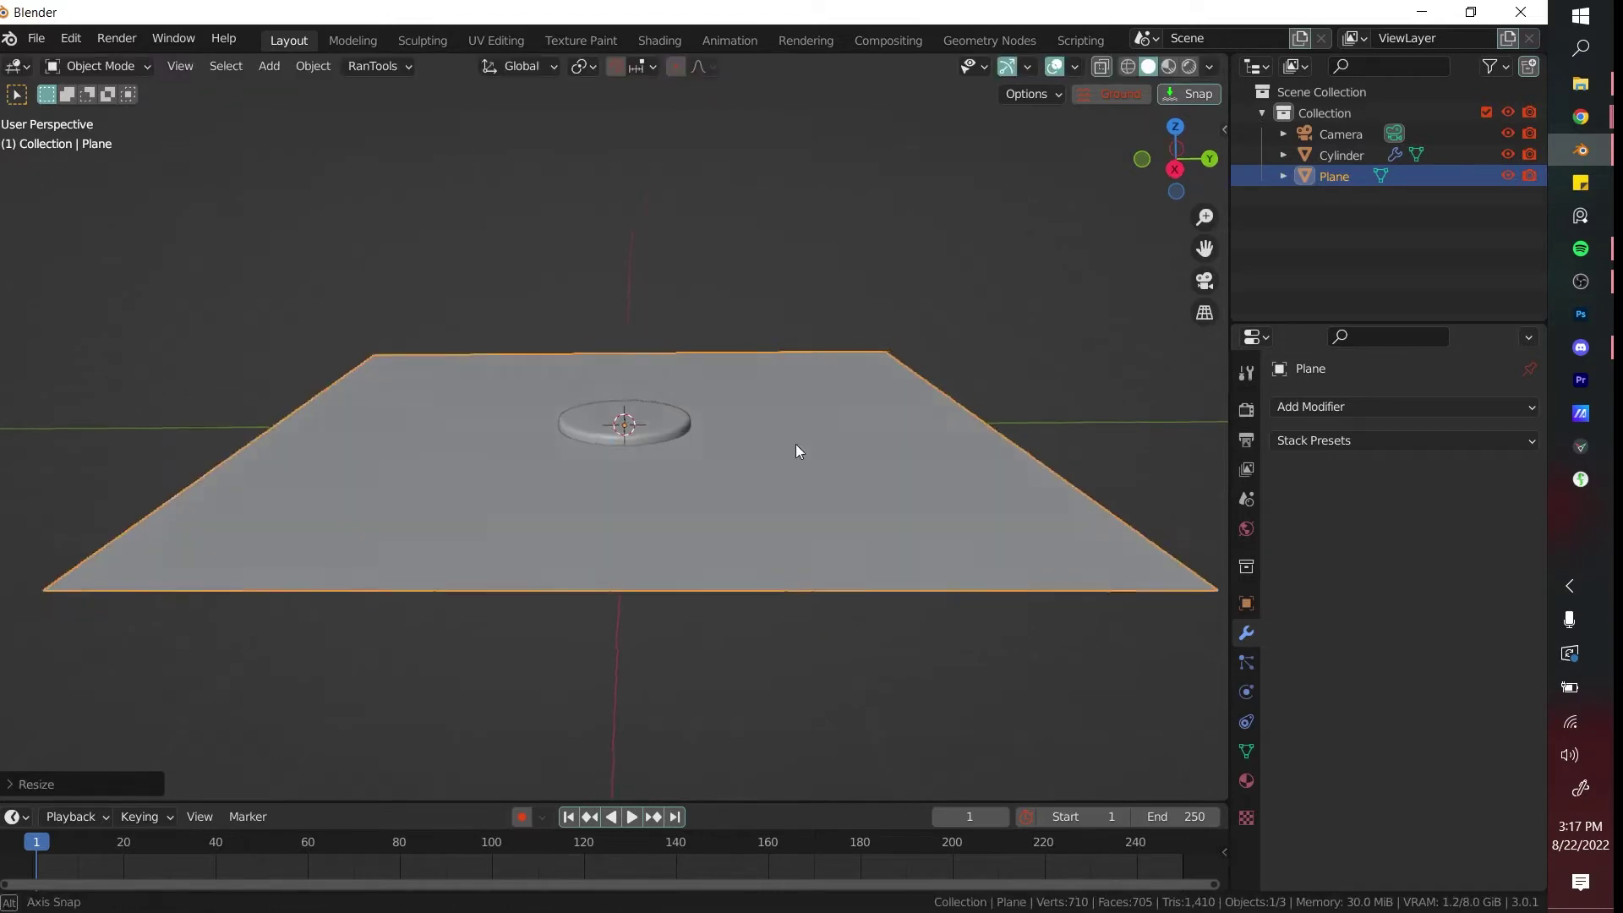
- Extrude the floor plane in Edit Mode to turn it into a thick slab
middle_click_drag(795, 444, 911, 460)
key("Tab")
middle_click_drag(819, 499, 788, 434)
key("e")
left_click(852, 534)
key("Tab")
- Raise the disc along Z to about 2.3 m and give it Rigid Body physics of type Active
left_click(641, 408)
key("g")
key("z")
left_click(758, 504)
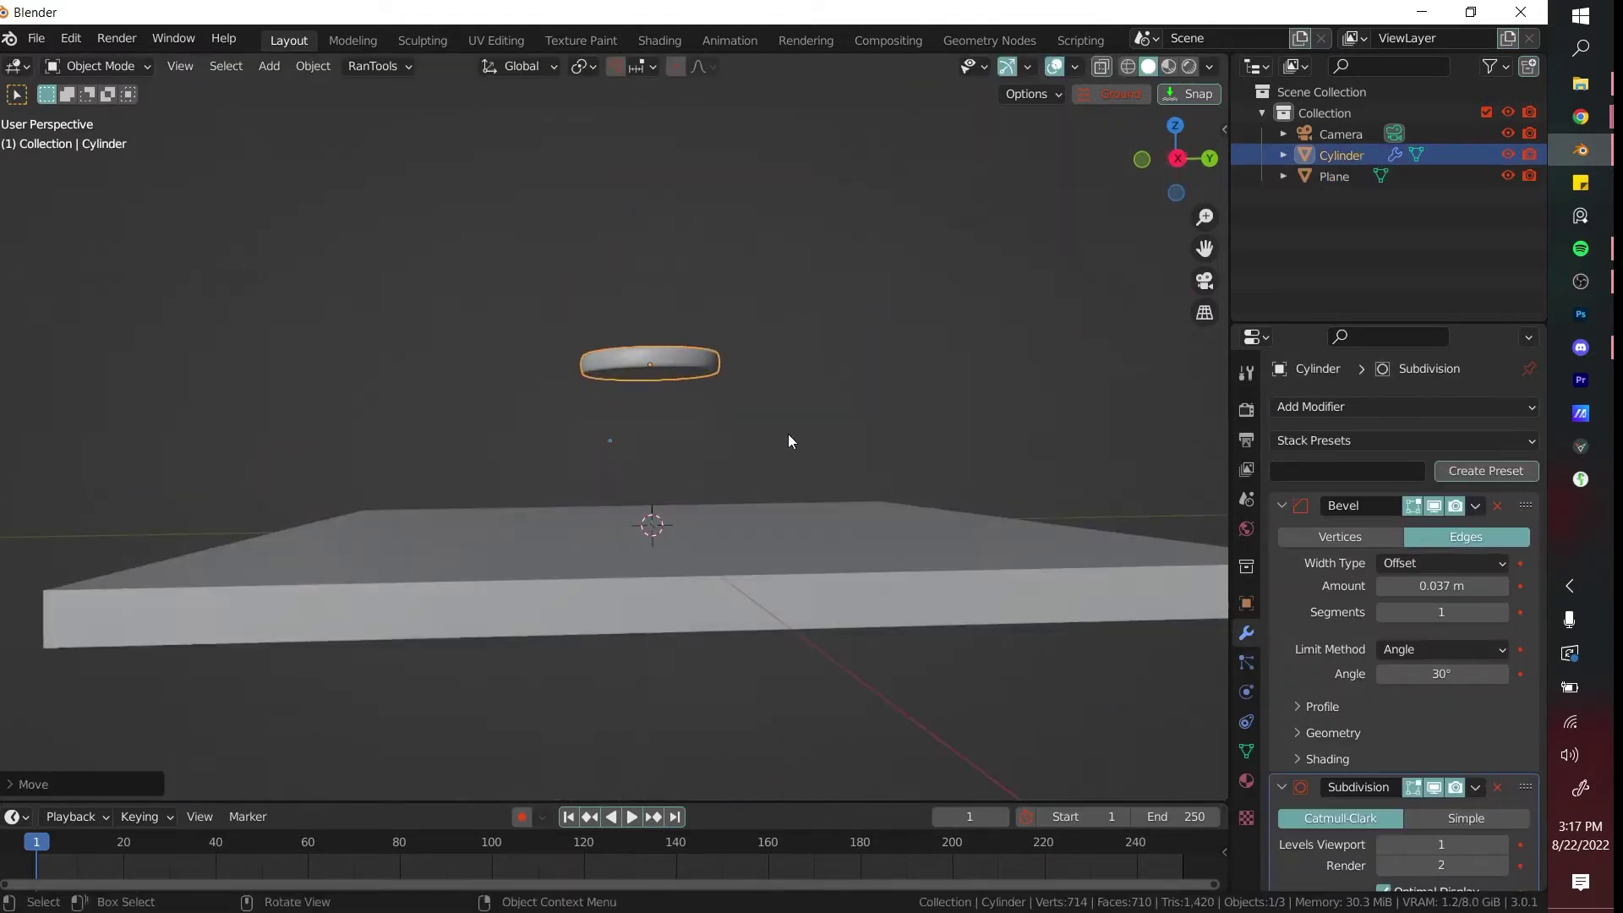
left_click(1247, 692)
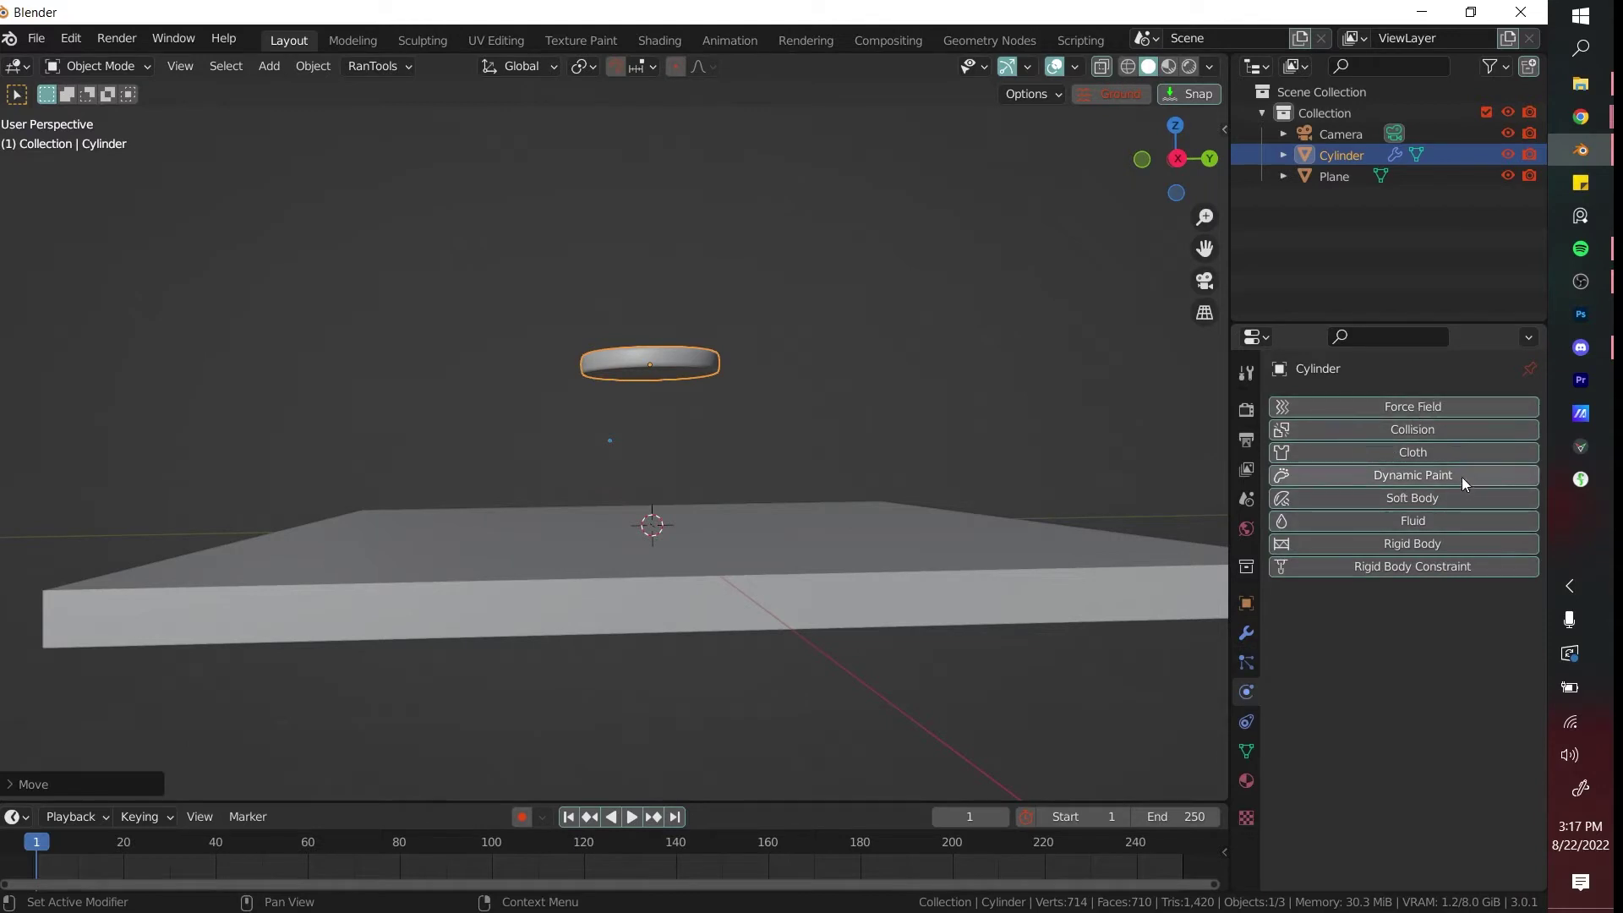
left_click(1377, 546)
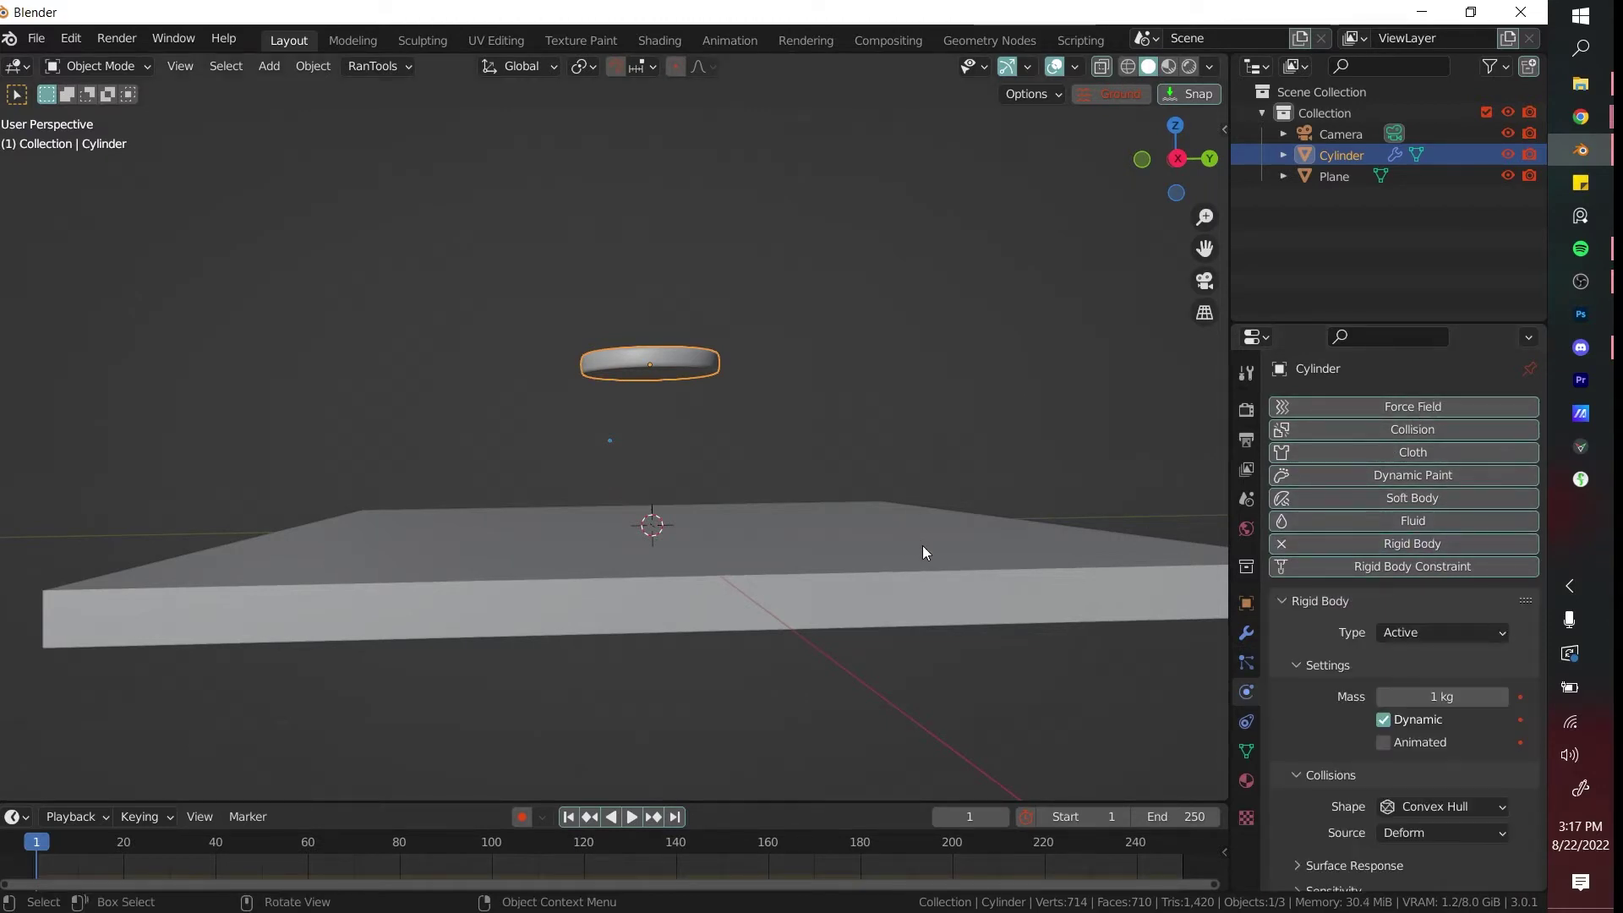
- Give the floor slab Rigid Body physics and set its type to Passive
middle_click_drag(922, 546, 936, 565)
left_click(1006, 591)
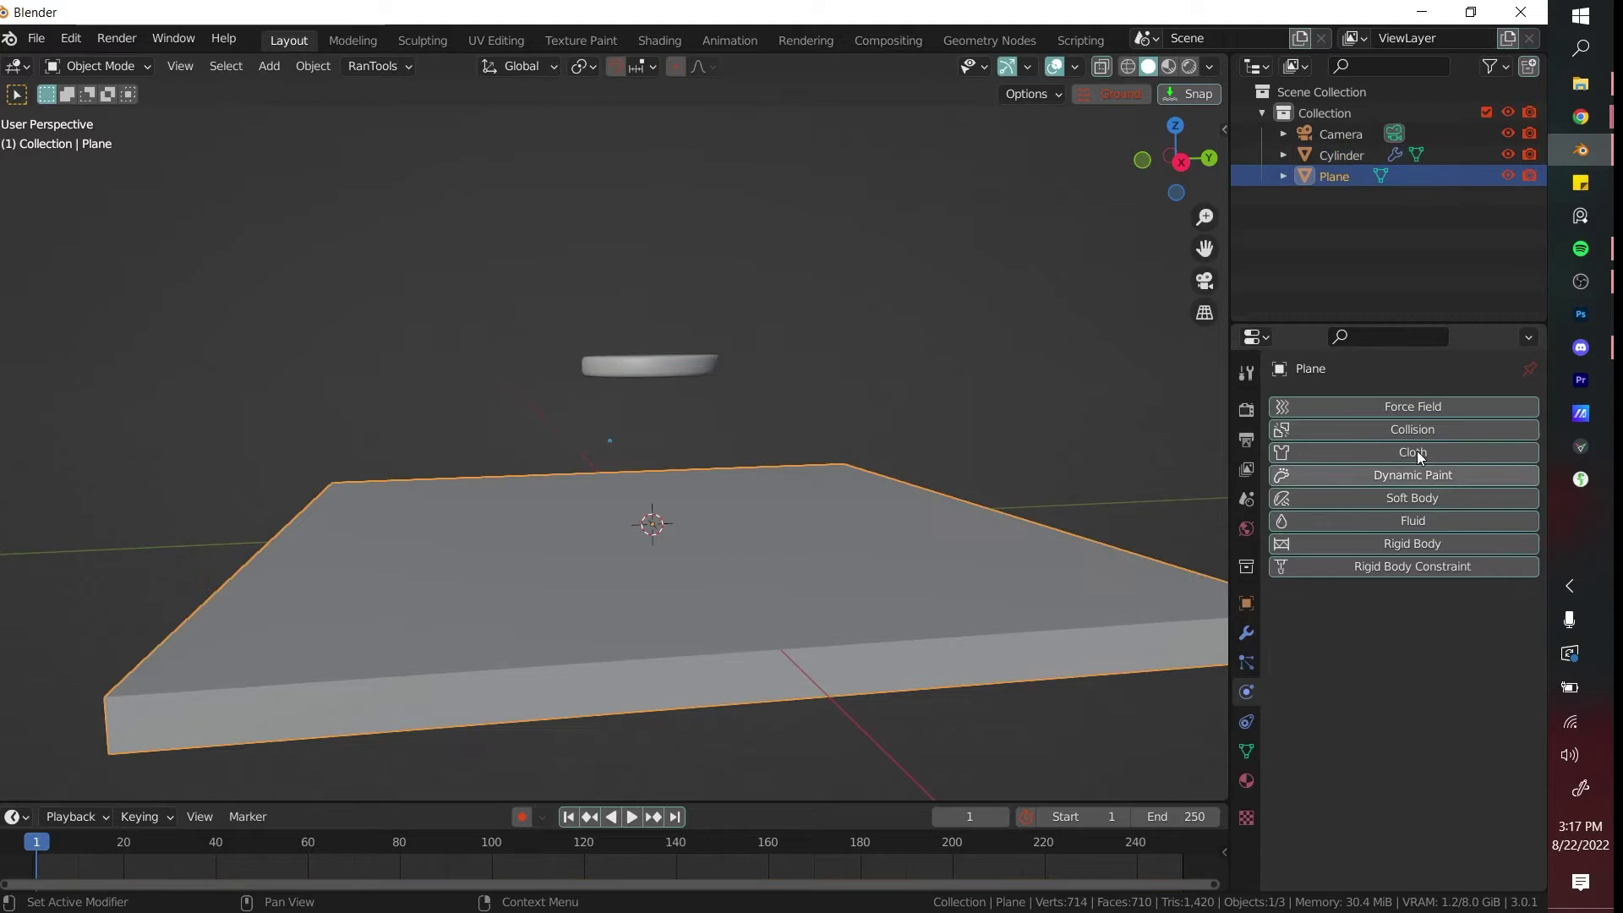
left_click(1423, 546)
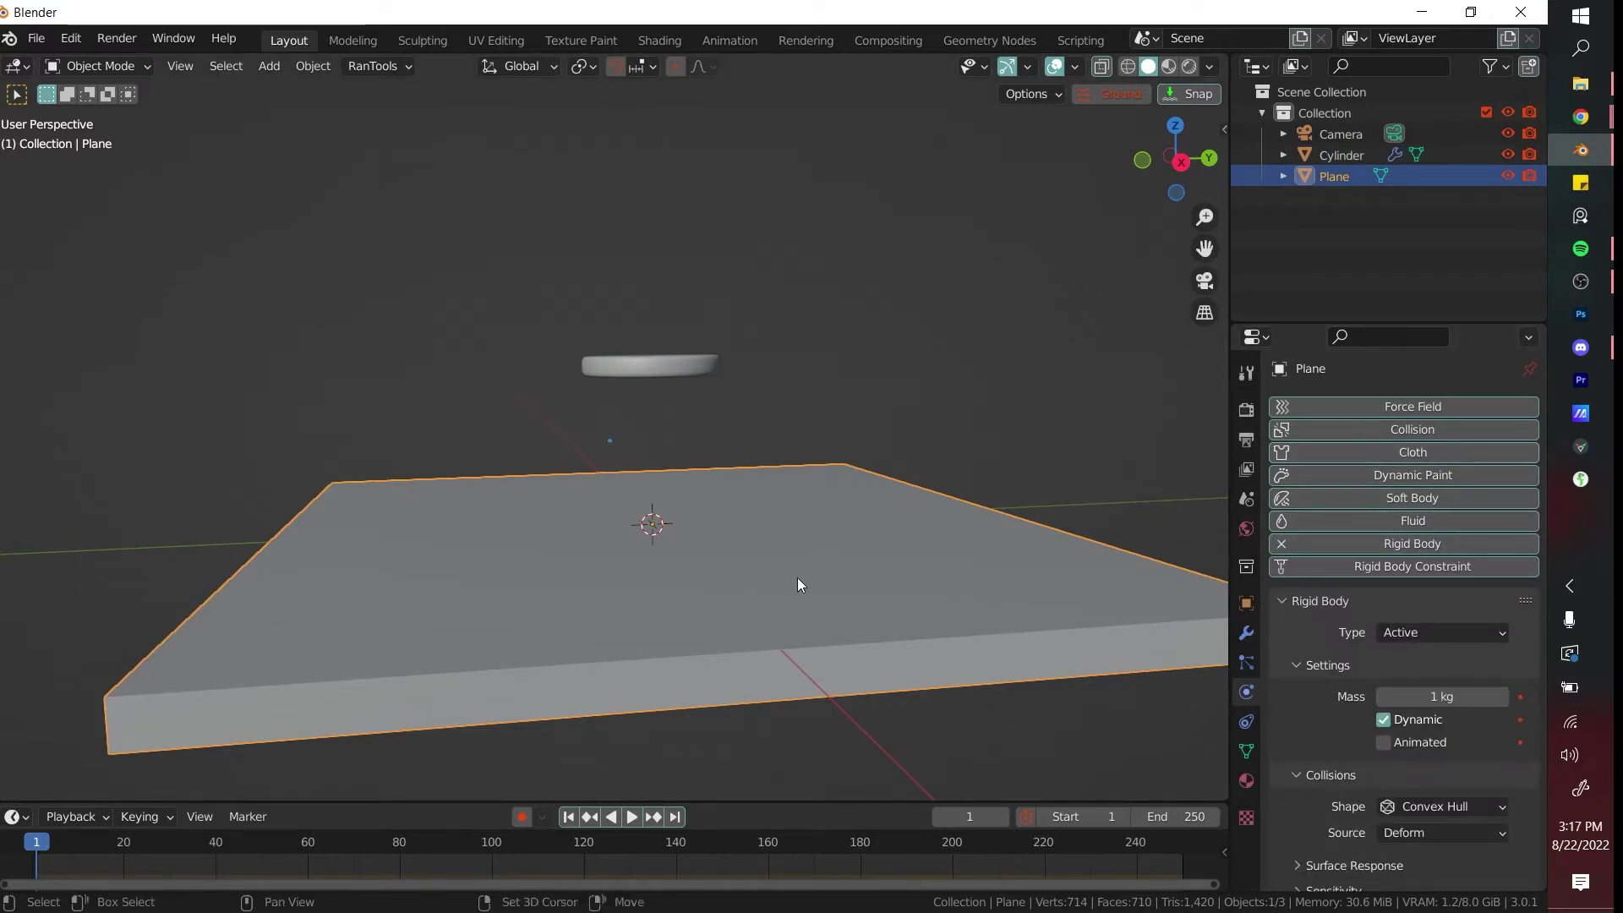
middle_click_drag(797, 585, 821, 524, "shift")
left_click(1407, 680)
key("alt+a")
- Play the rigid body simulation to check the disc's fall, and return to frame 1
middle_click_drag(1141, 609, 974, 484)
key("space")
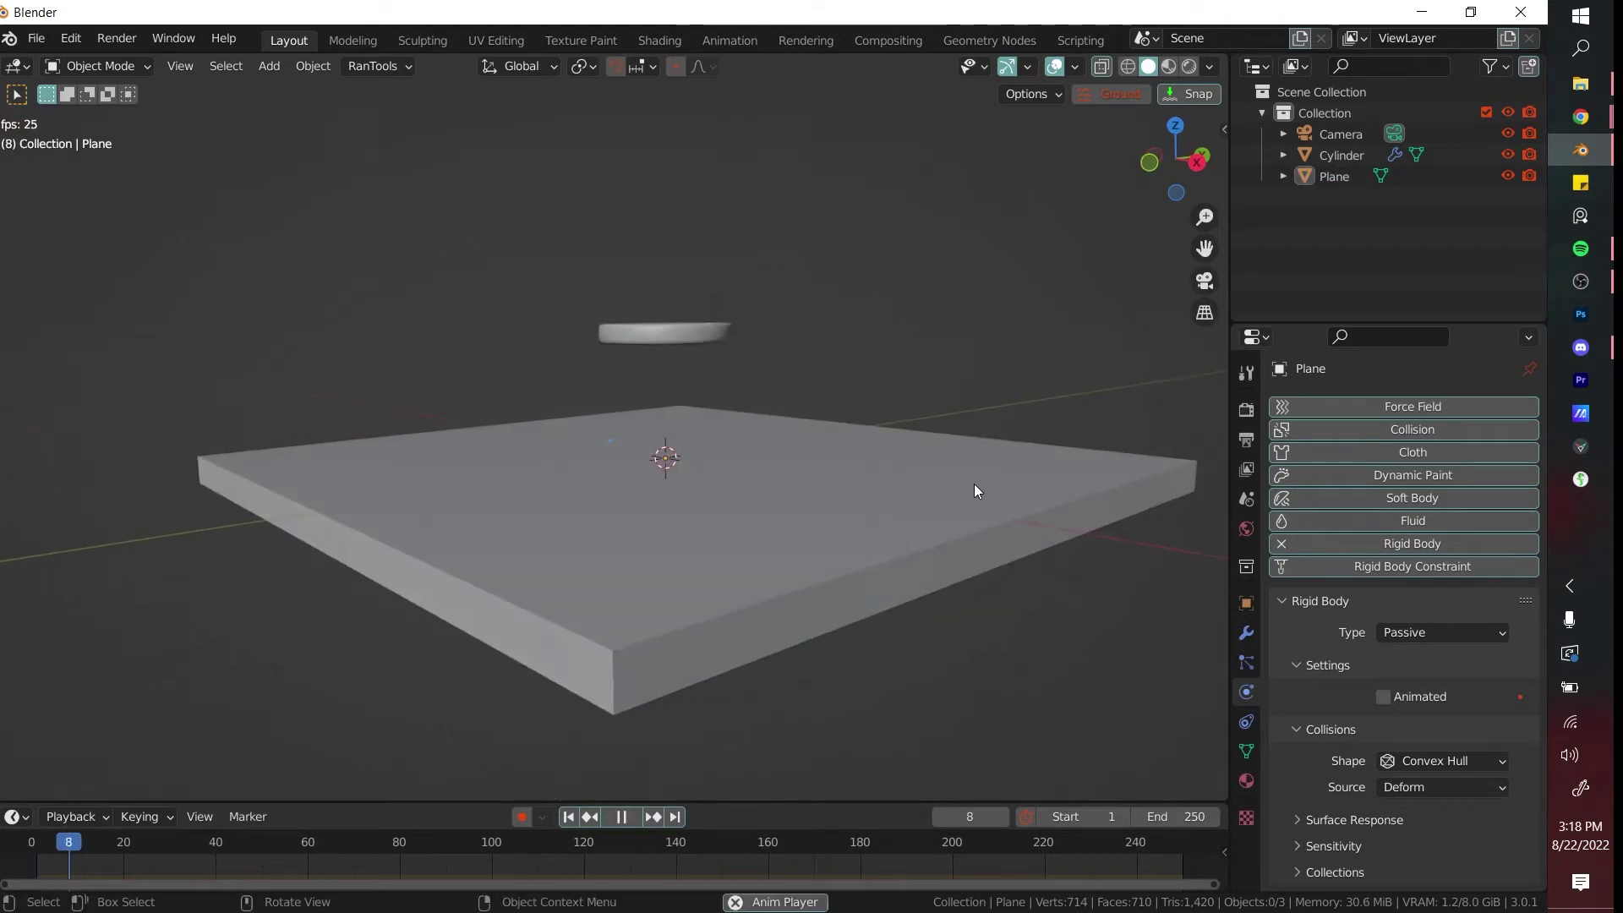
left_click(569, 816)
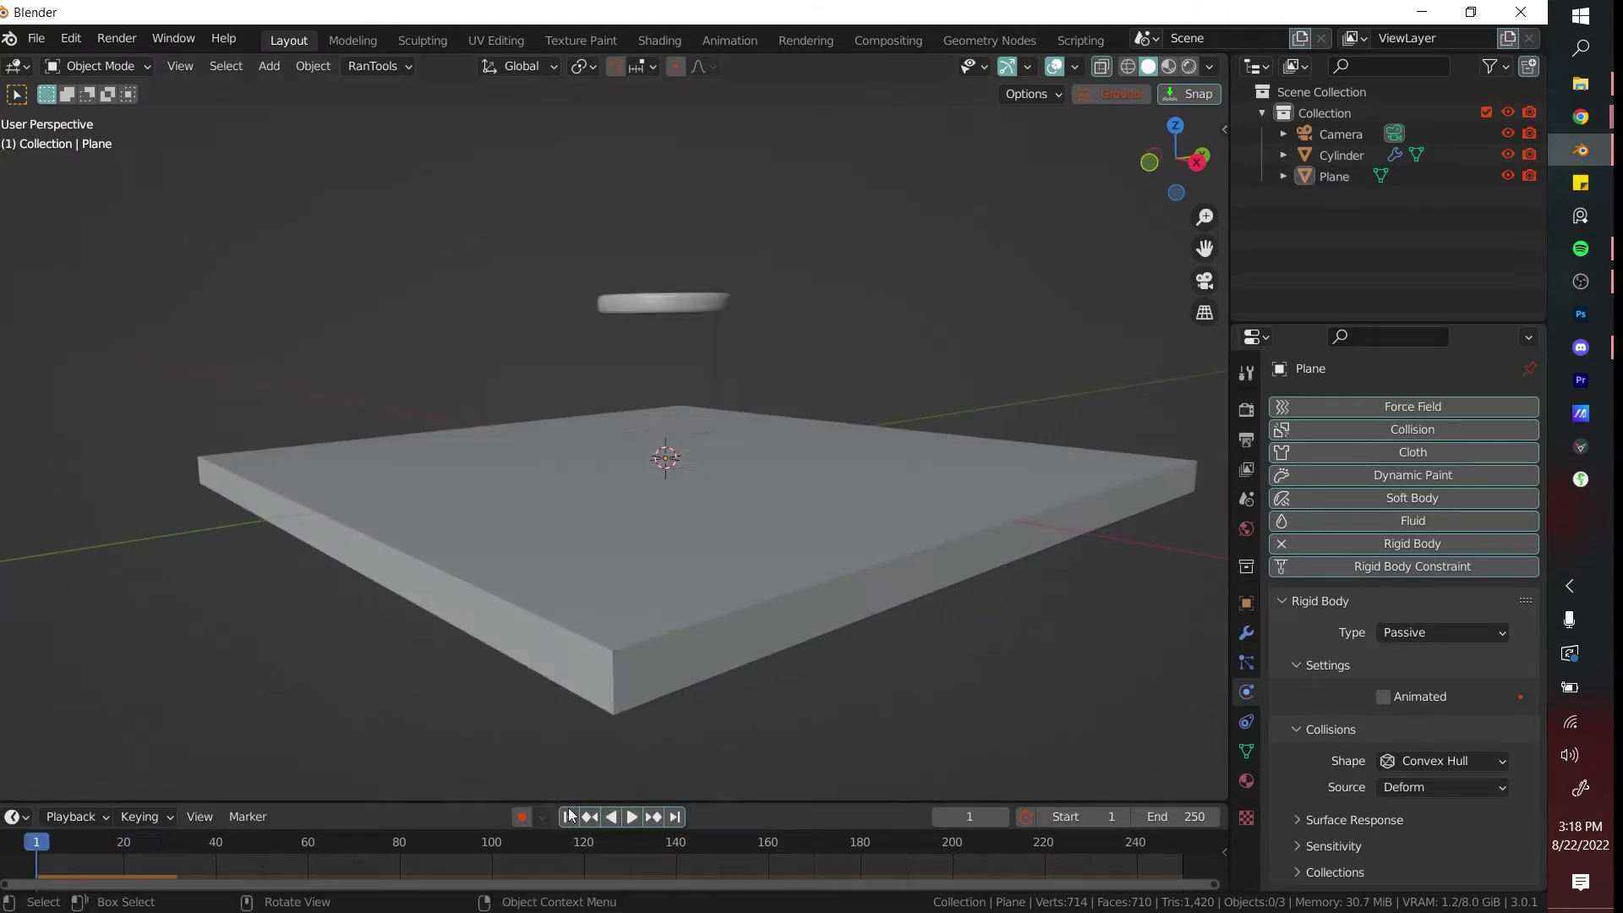
- Calculate the disc's rigid body mass using the Gold material preset
left_click(677, 310)
middle_click_drag(917, 464, 955, 482)
scroll(955, 473, "up", 2)
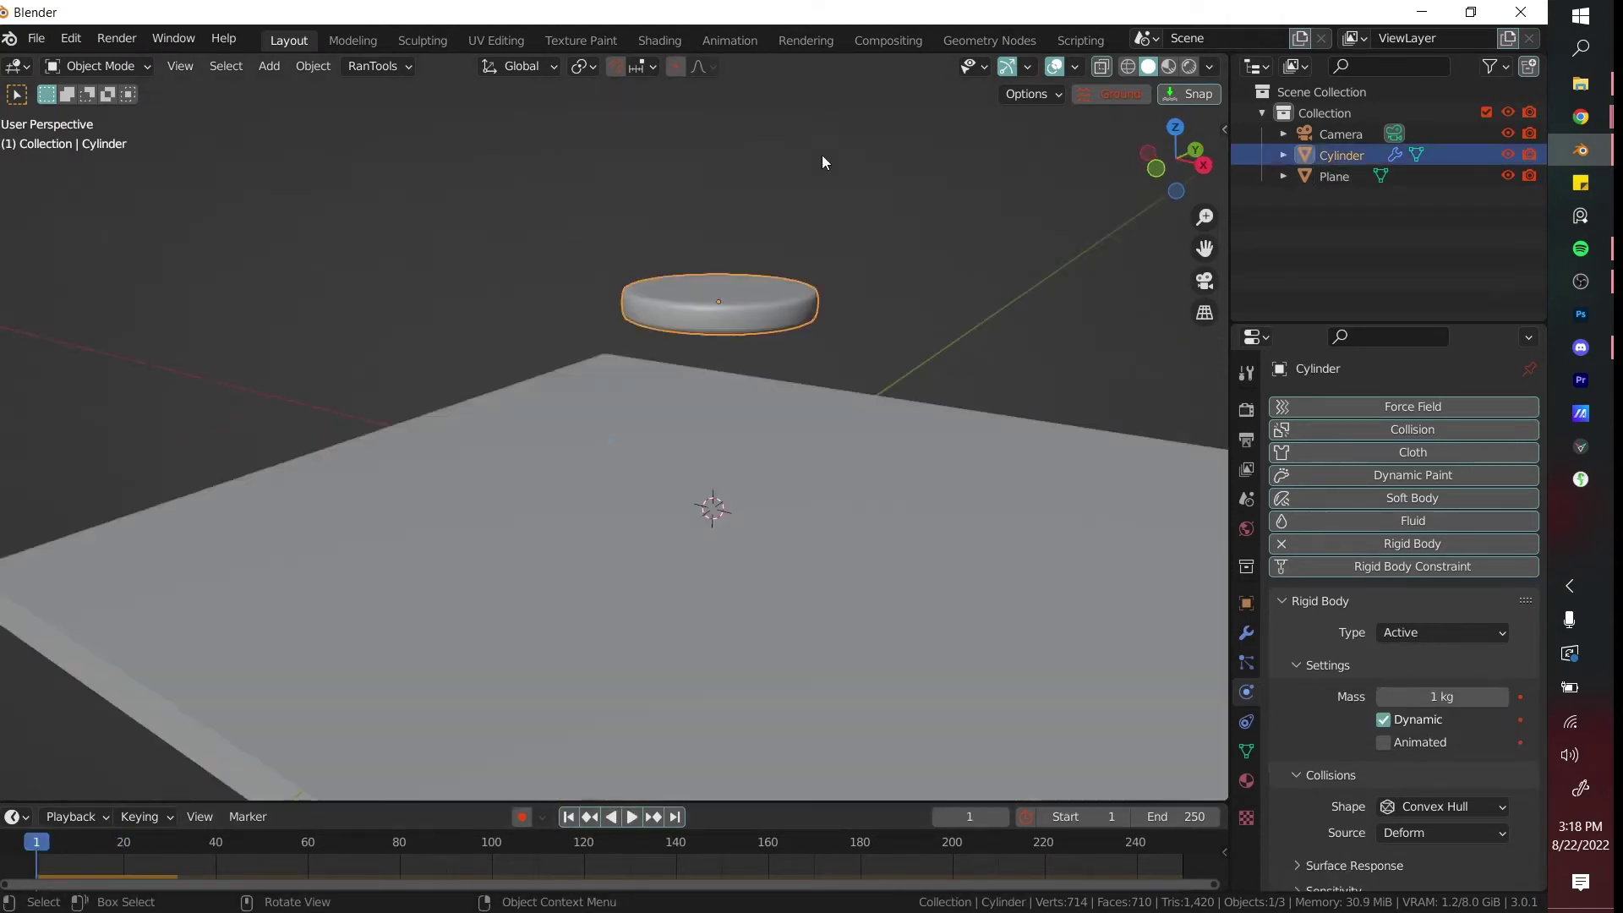
left_click(325, 68)
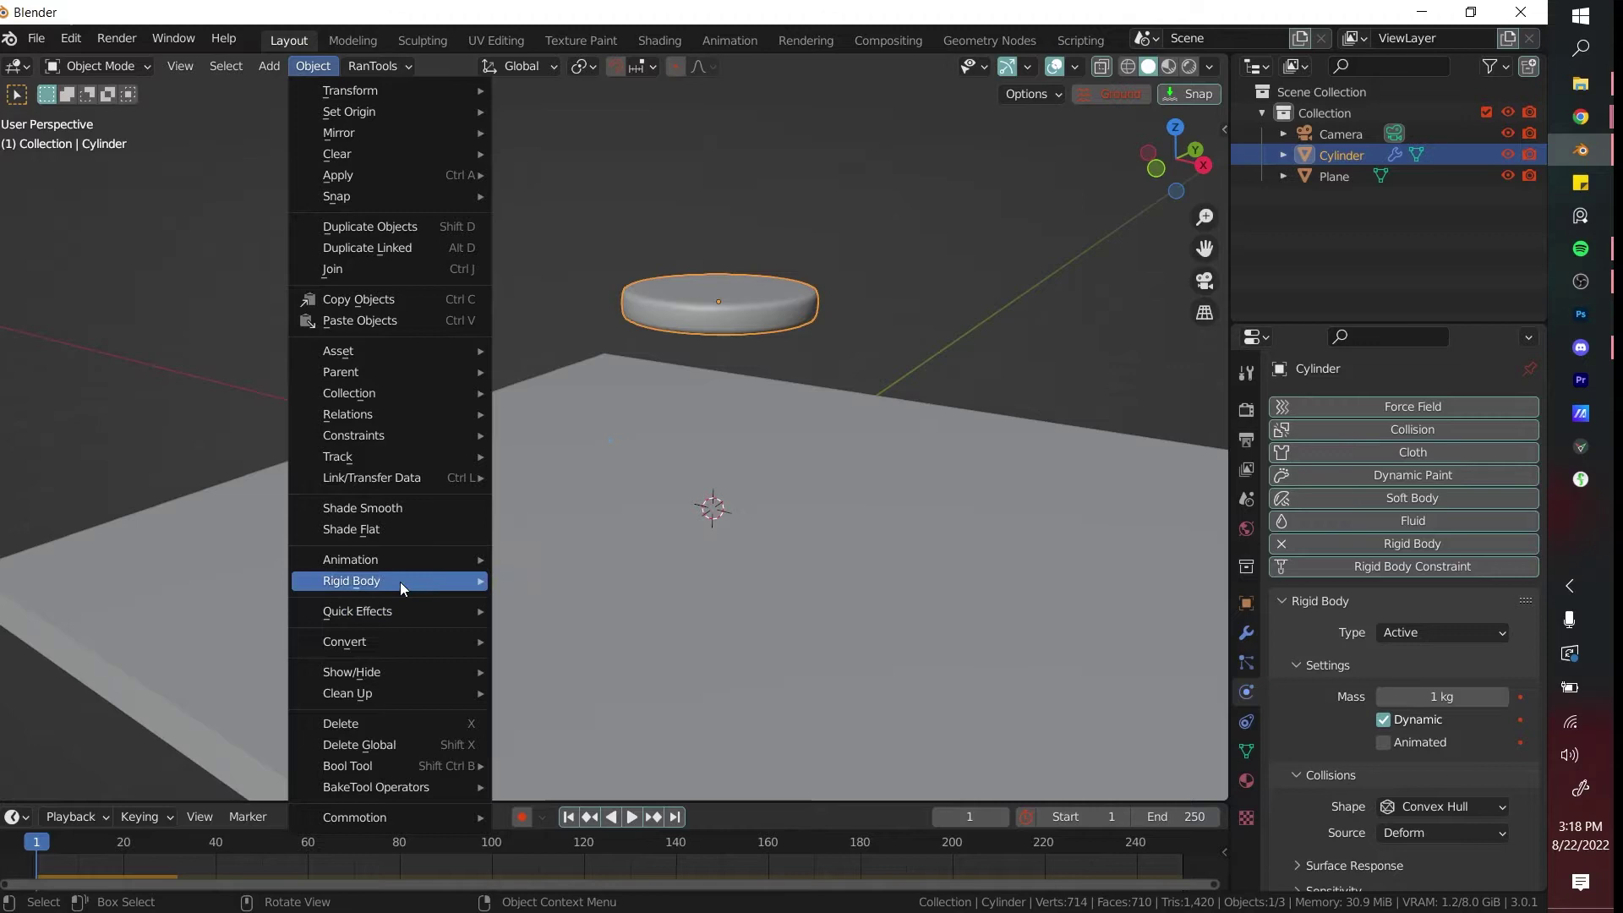
mouse_move(399, 581)
left_click(605, 685)
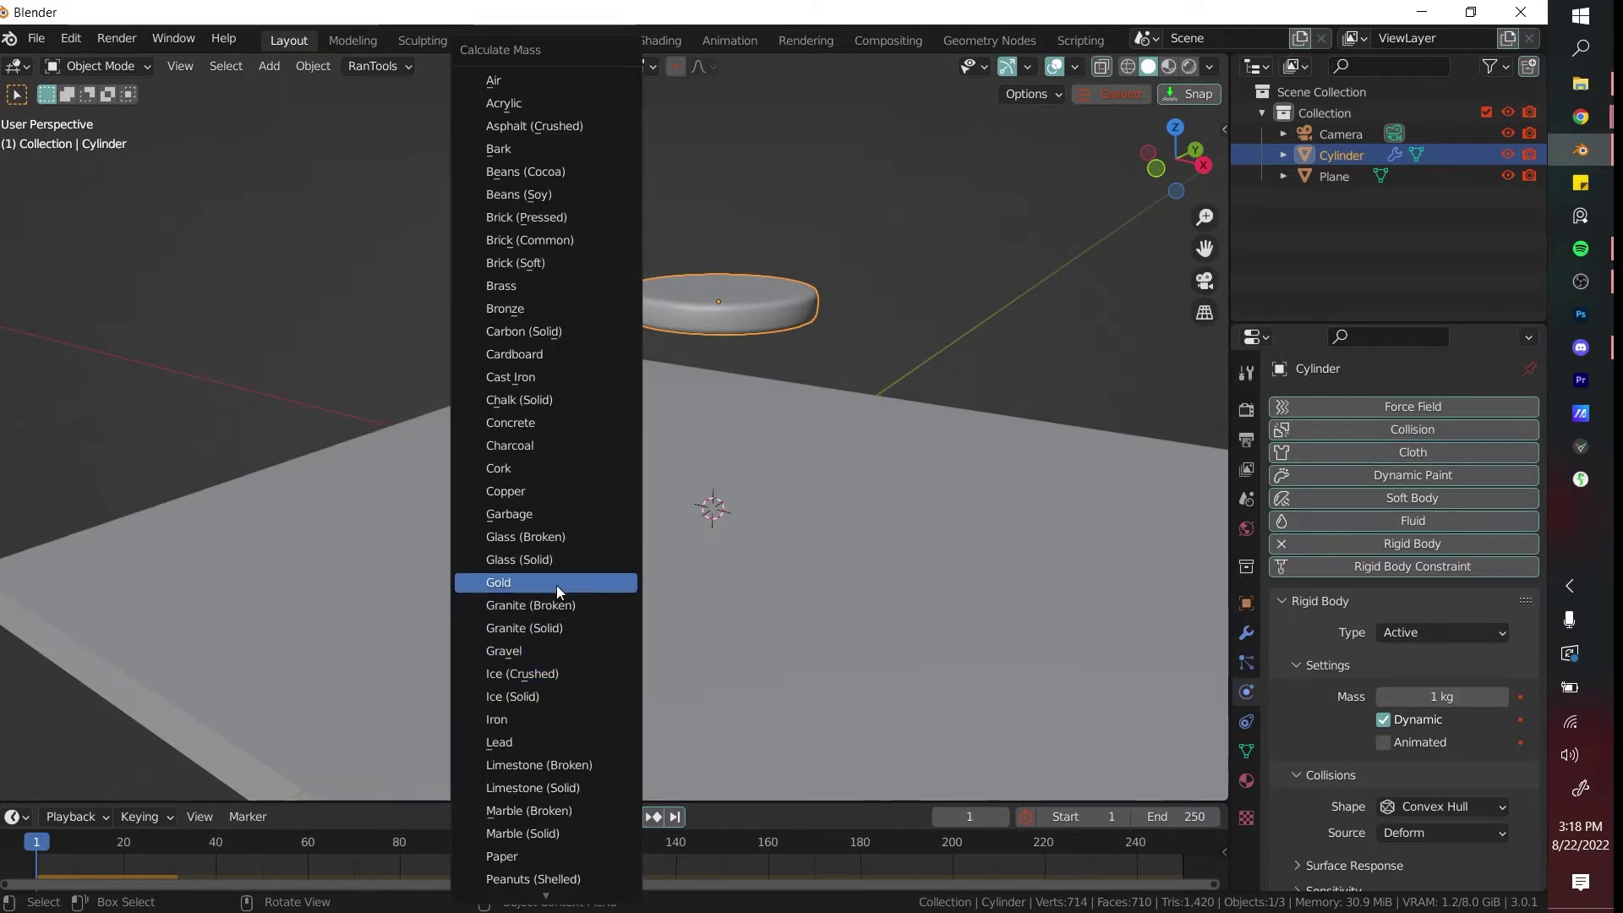
left_click(525, 580)
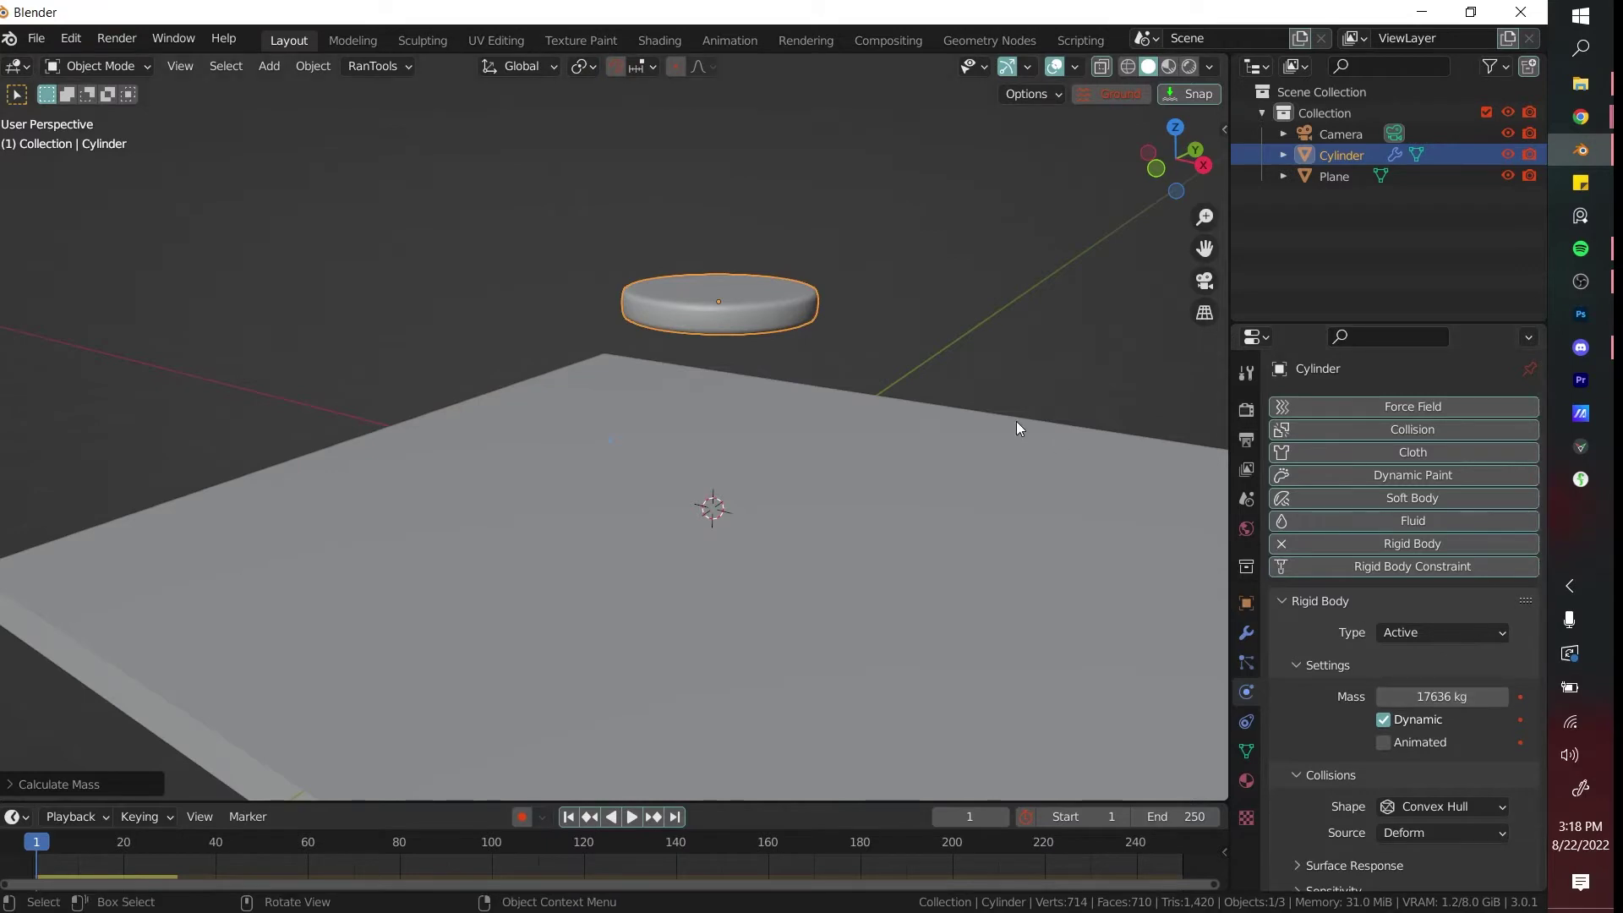
- Check the disc's transform values and dimensions
middle_click_drag(1016, 421, 832, 419)
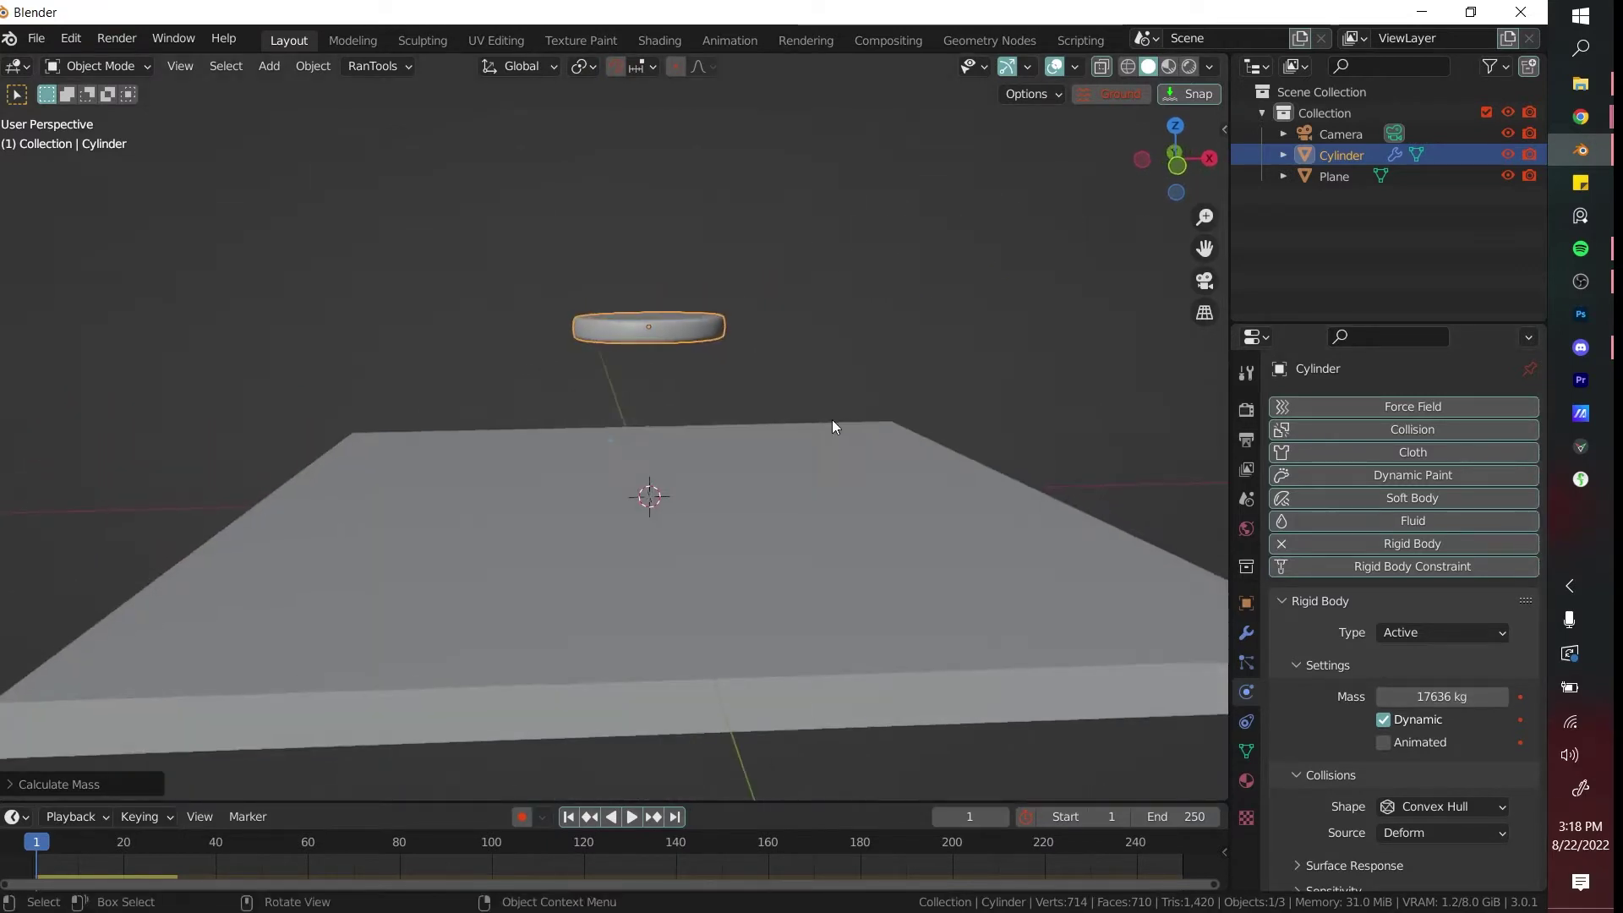
key("n")
scroll(735, 381, "up", 2)
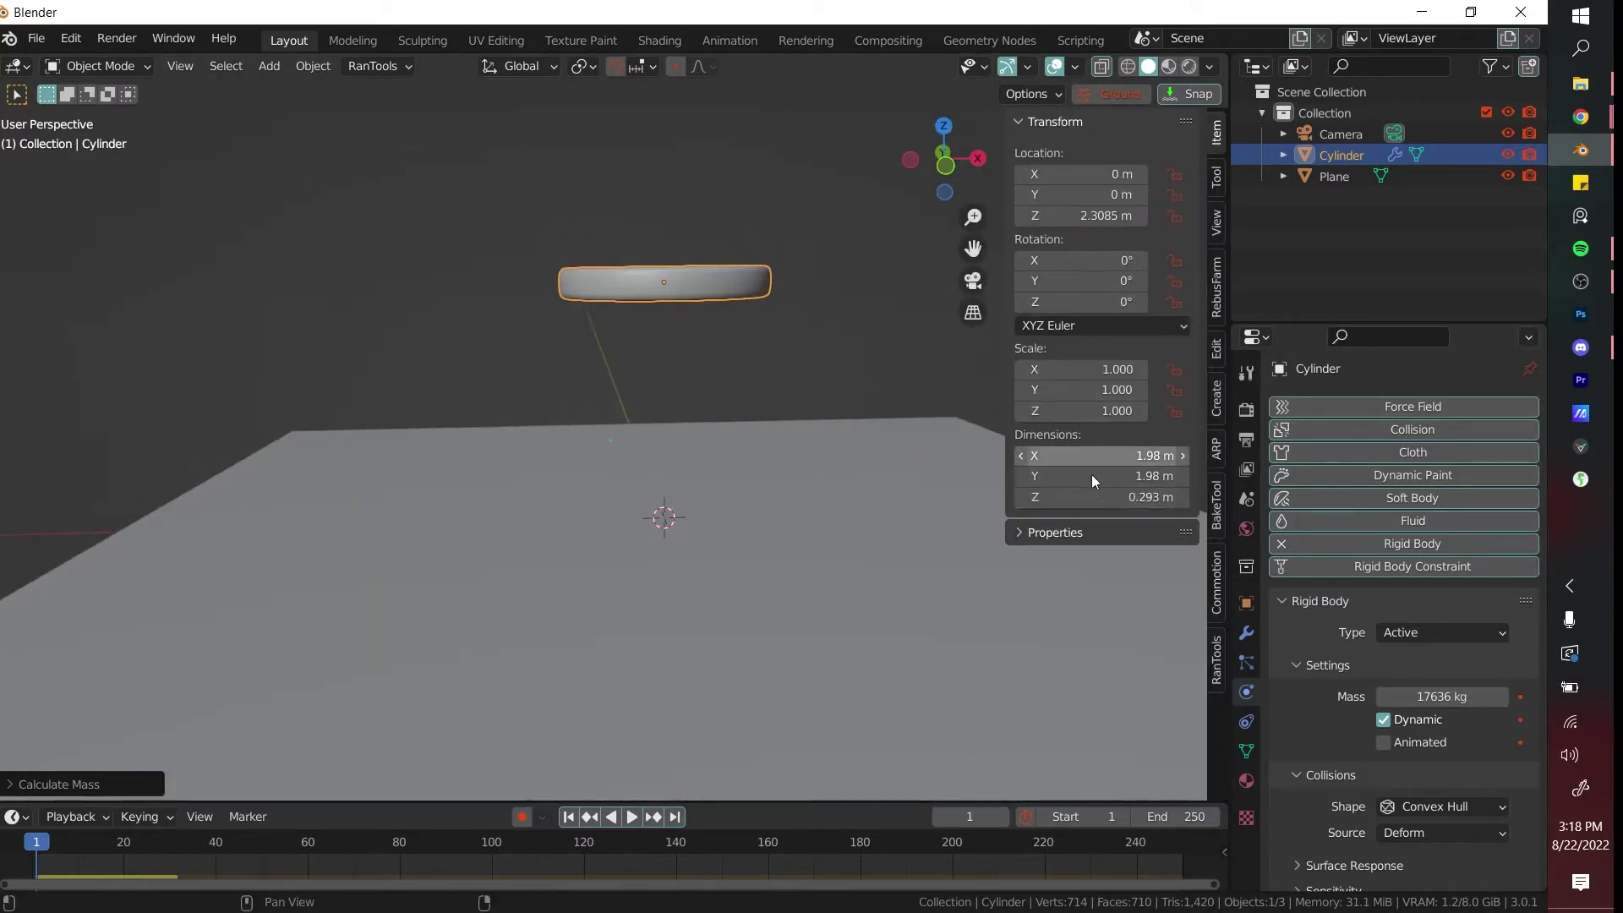
key("n")
scroll(670, 260, "down", 4)
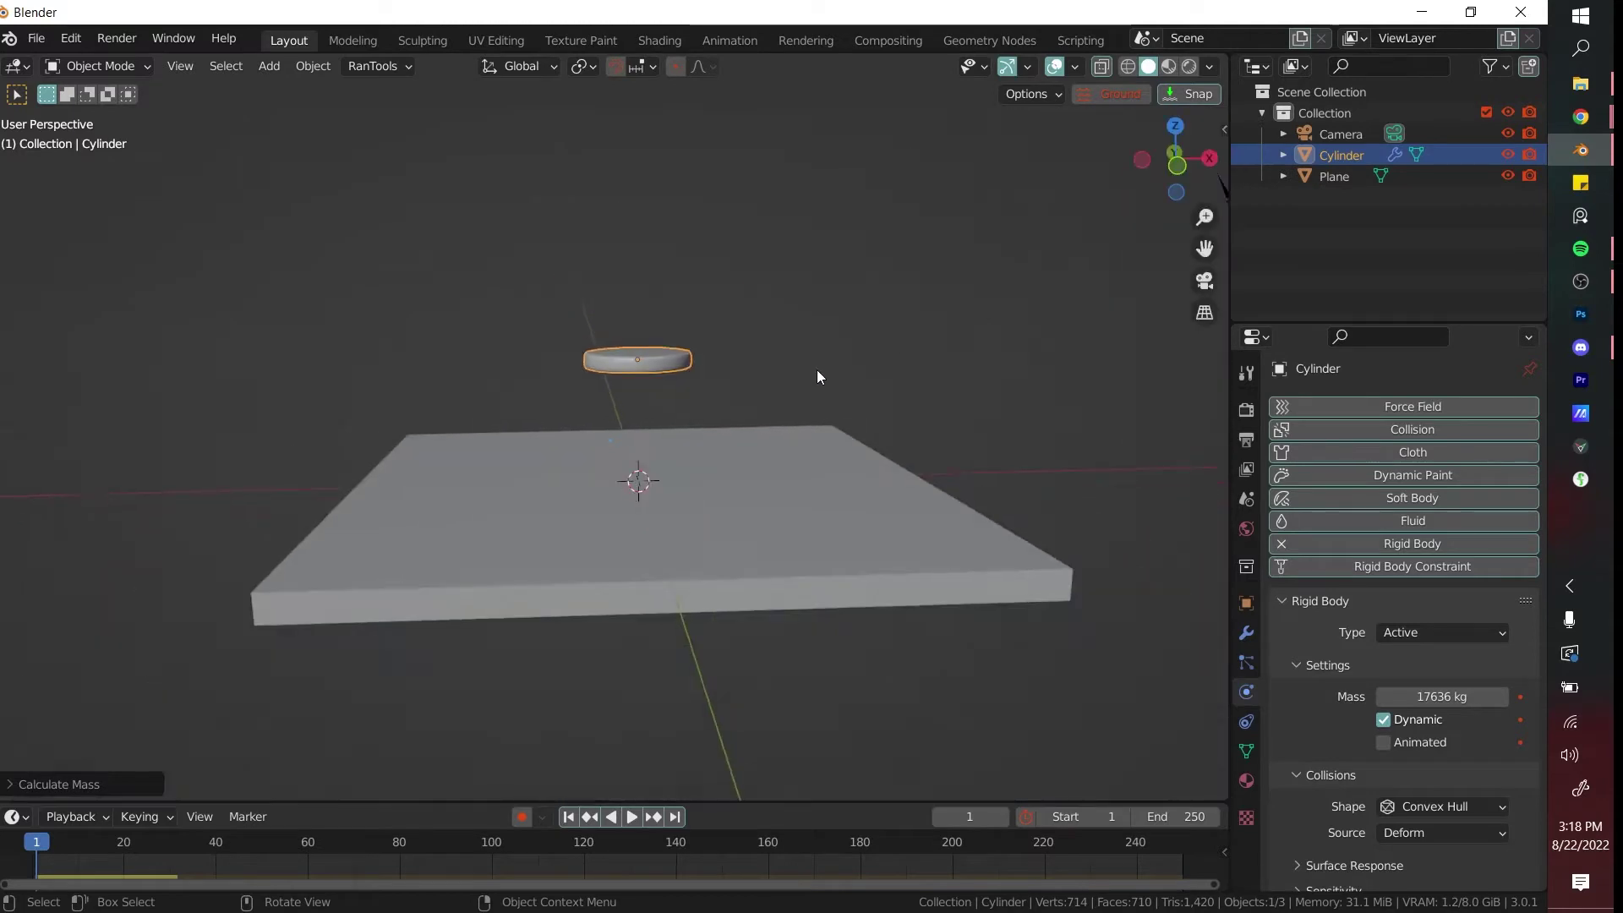
- Rotate the disc in the side-on view so it hangs tilted above the slab
middle_click_drag(816, 369, 823, 360)
key("r")
left_click(842, 461)
scroll(813, 354, "up", 2)
left_click(813, 351)
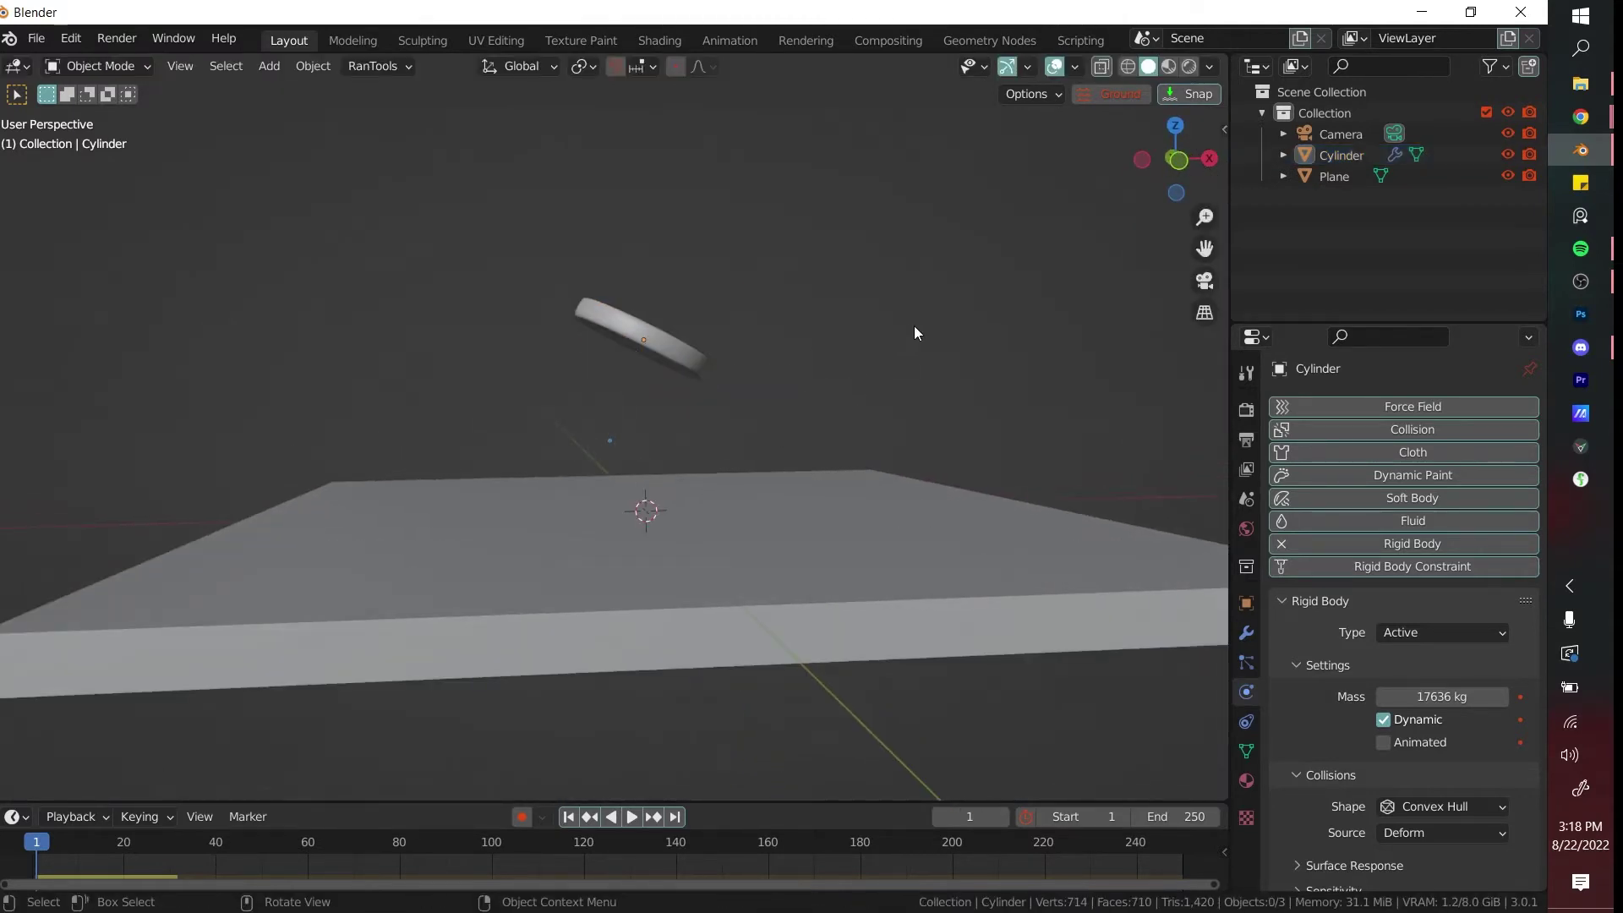
- Play the simulation of the tilted disc landing on the slab, stop it and return to frame 1
scroll(915, 327, "up", 1)
middle_click_drag(879, 438, 937, 386)
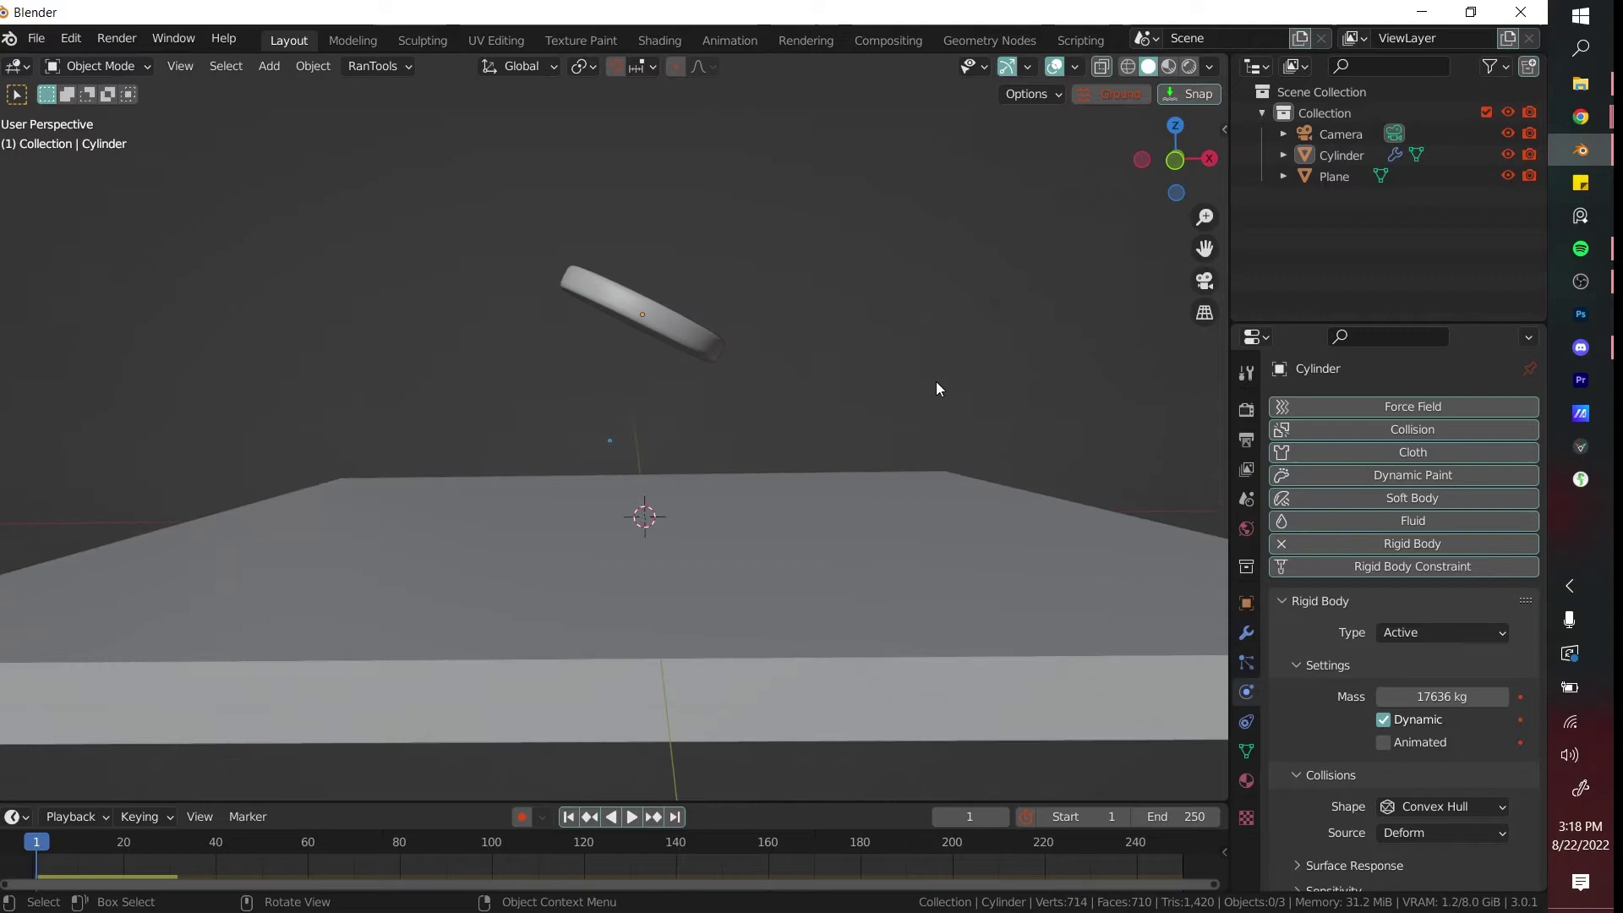
key("space")
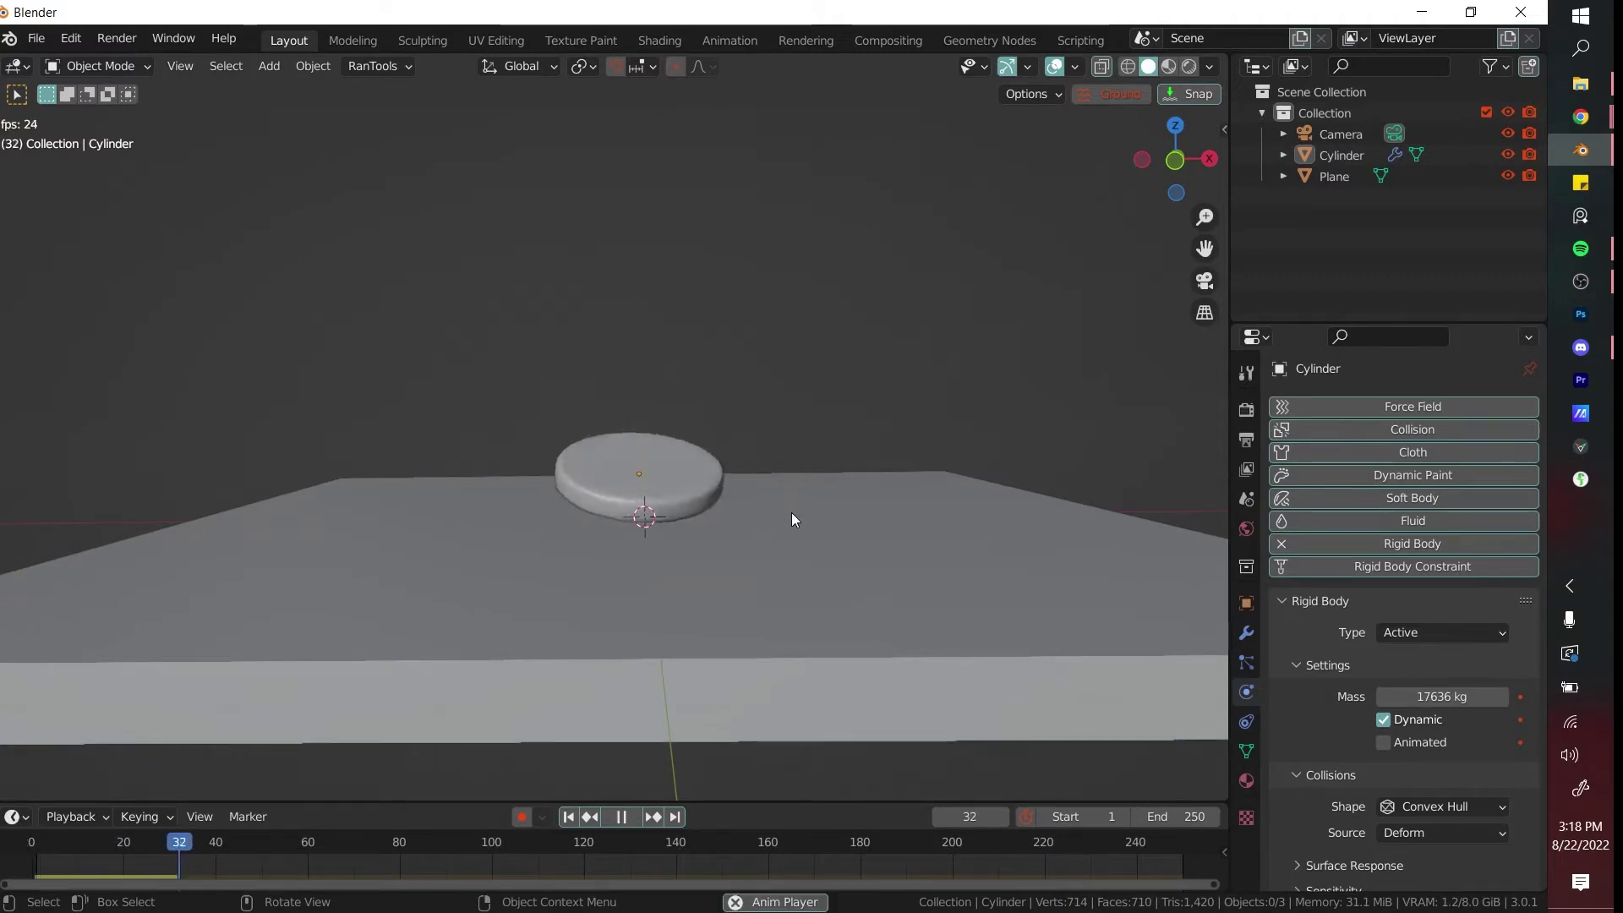
middle_click_drag(791, 512, 725, 600)
key("space")
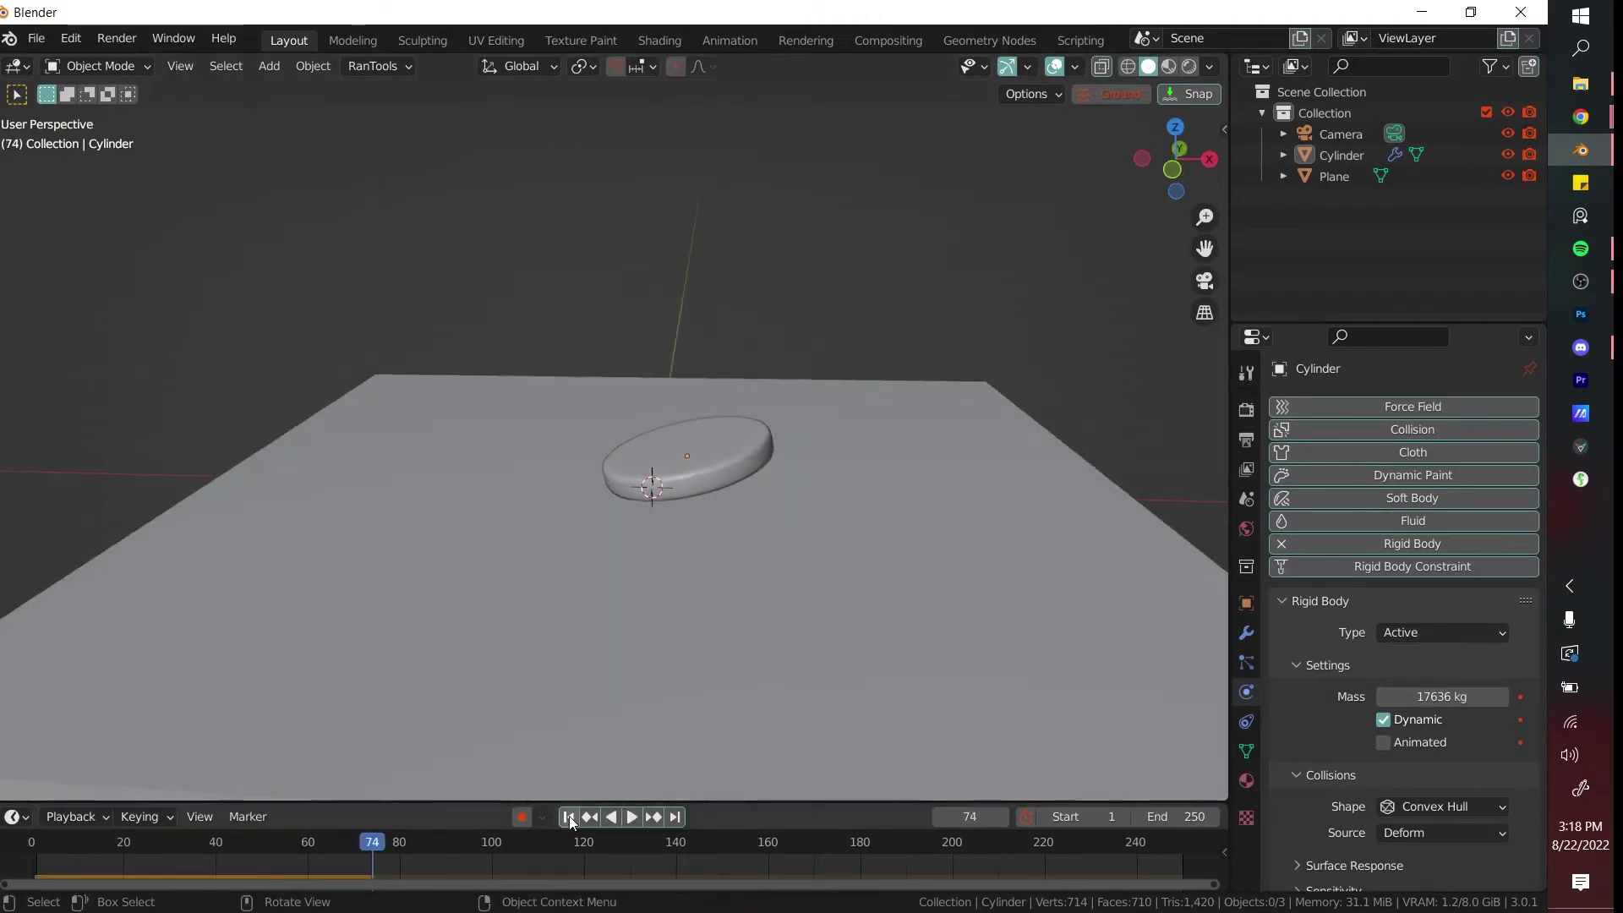
left_click(569, 819)
- Enable the Pro Lighting Studio lights in the World settings and switch the viewport to rendered shading
scroll(748, 568, "down", 2)
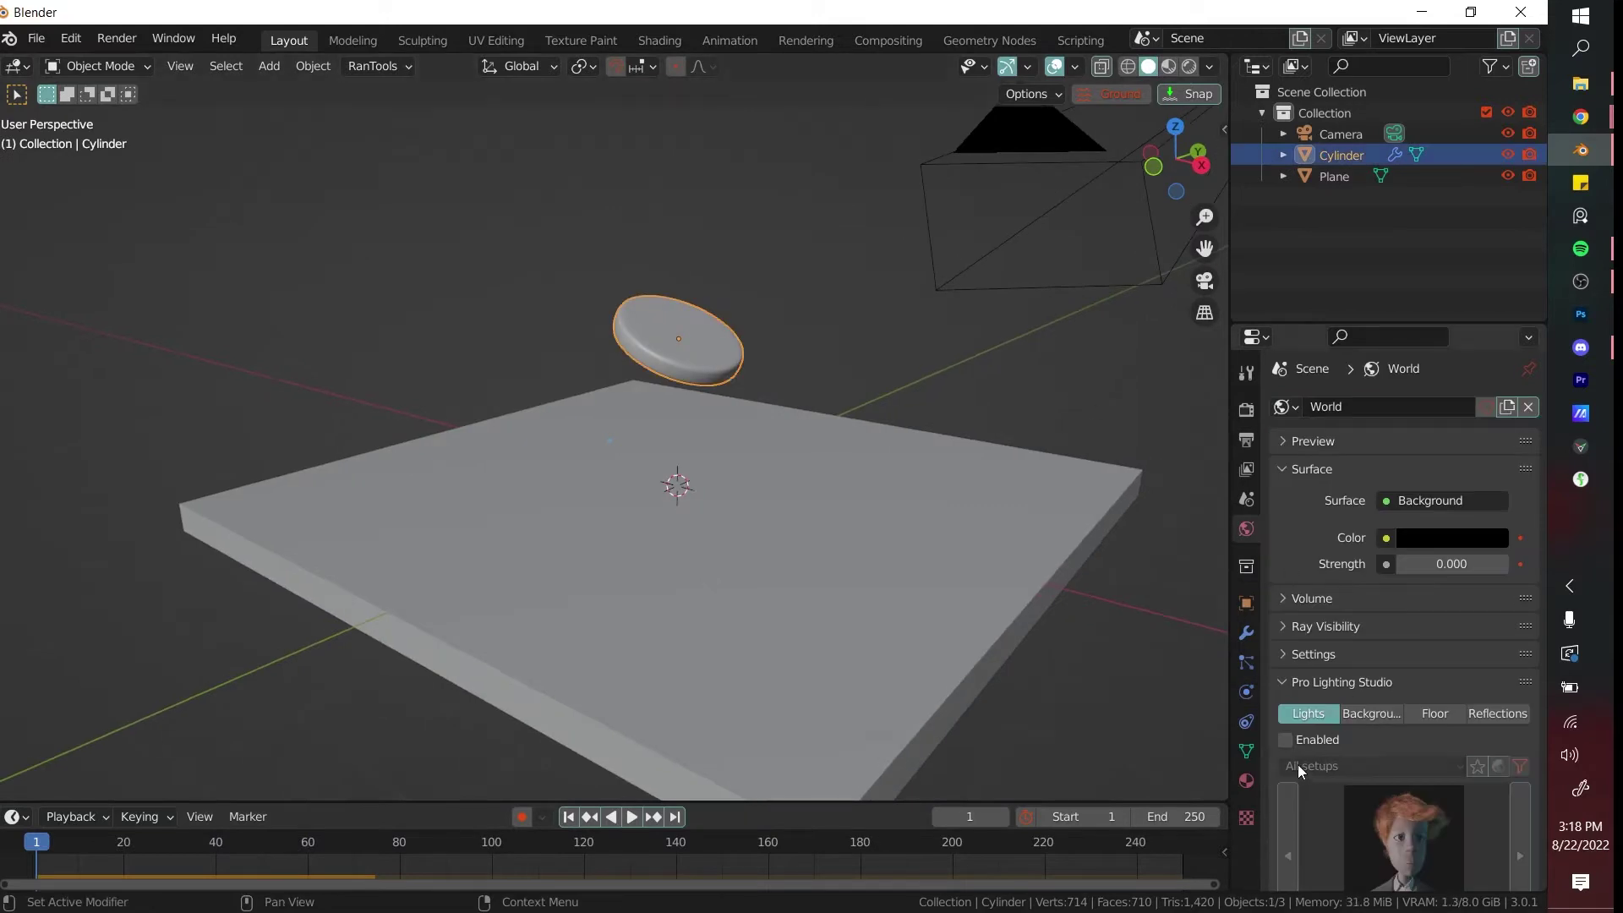
left_click(1286, 740)
key("z")
left_click(938, 365)
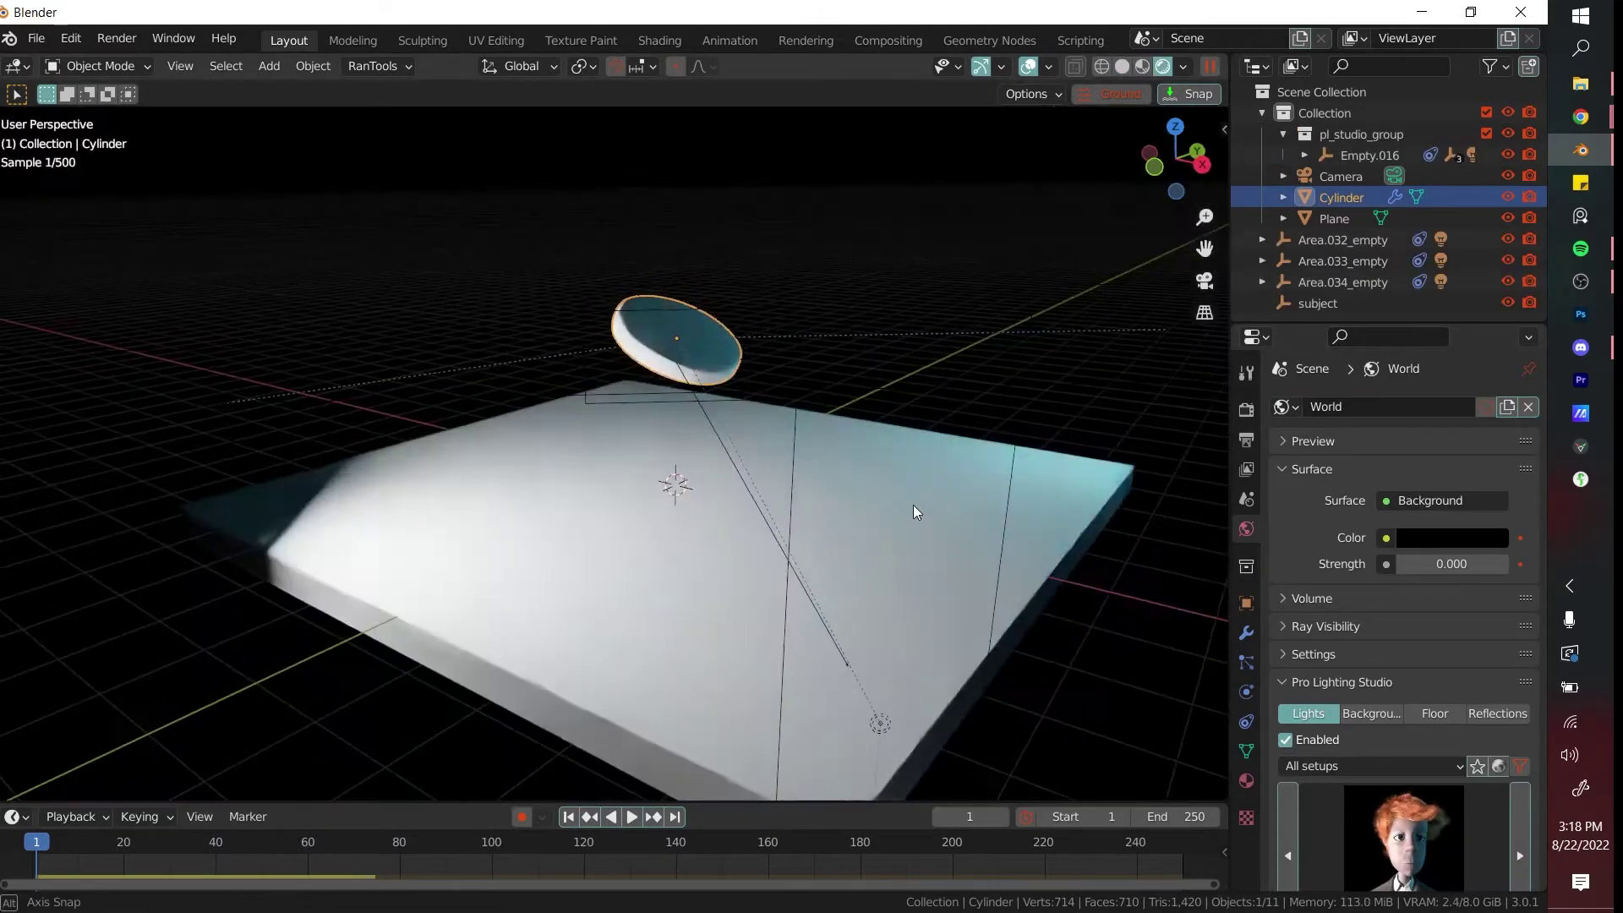
- Switch to the next Pro Lighting Studio light setup and view the disc and slab under it
left_click(938, 365)
left_click(1525, 813)
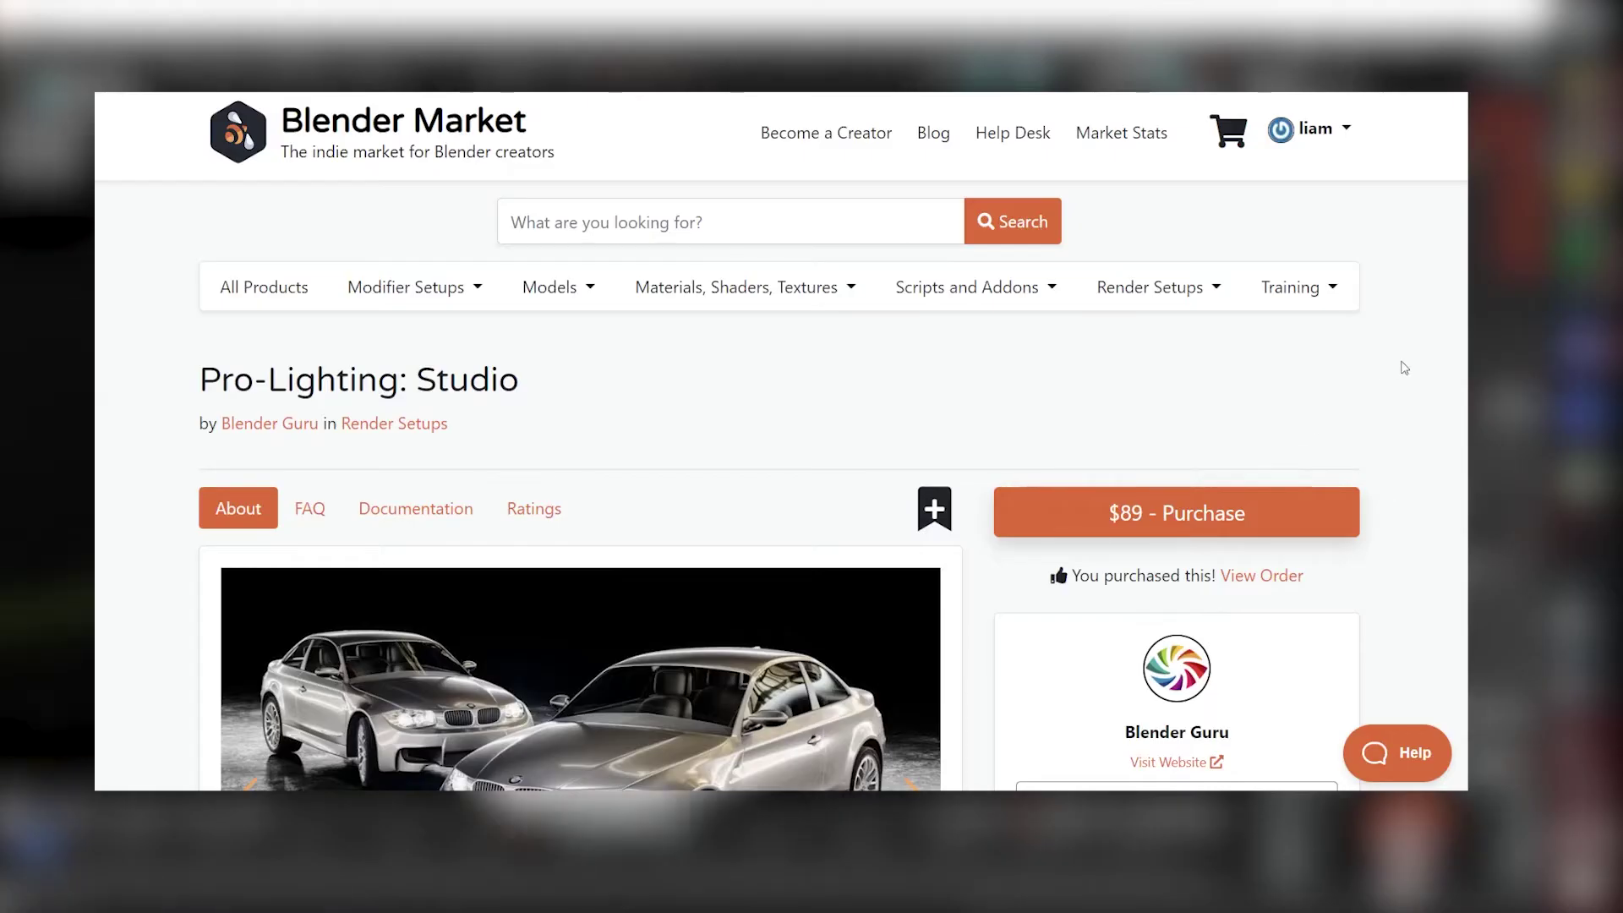
scroll(1403, 367, "down", 1)
scroll(1403, 367, "down", 3)
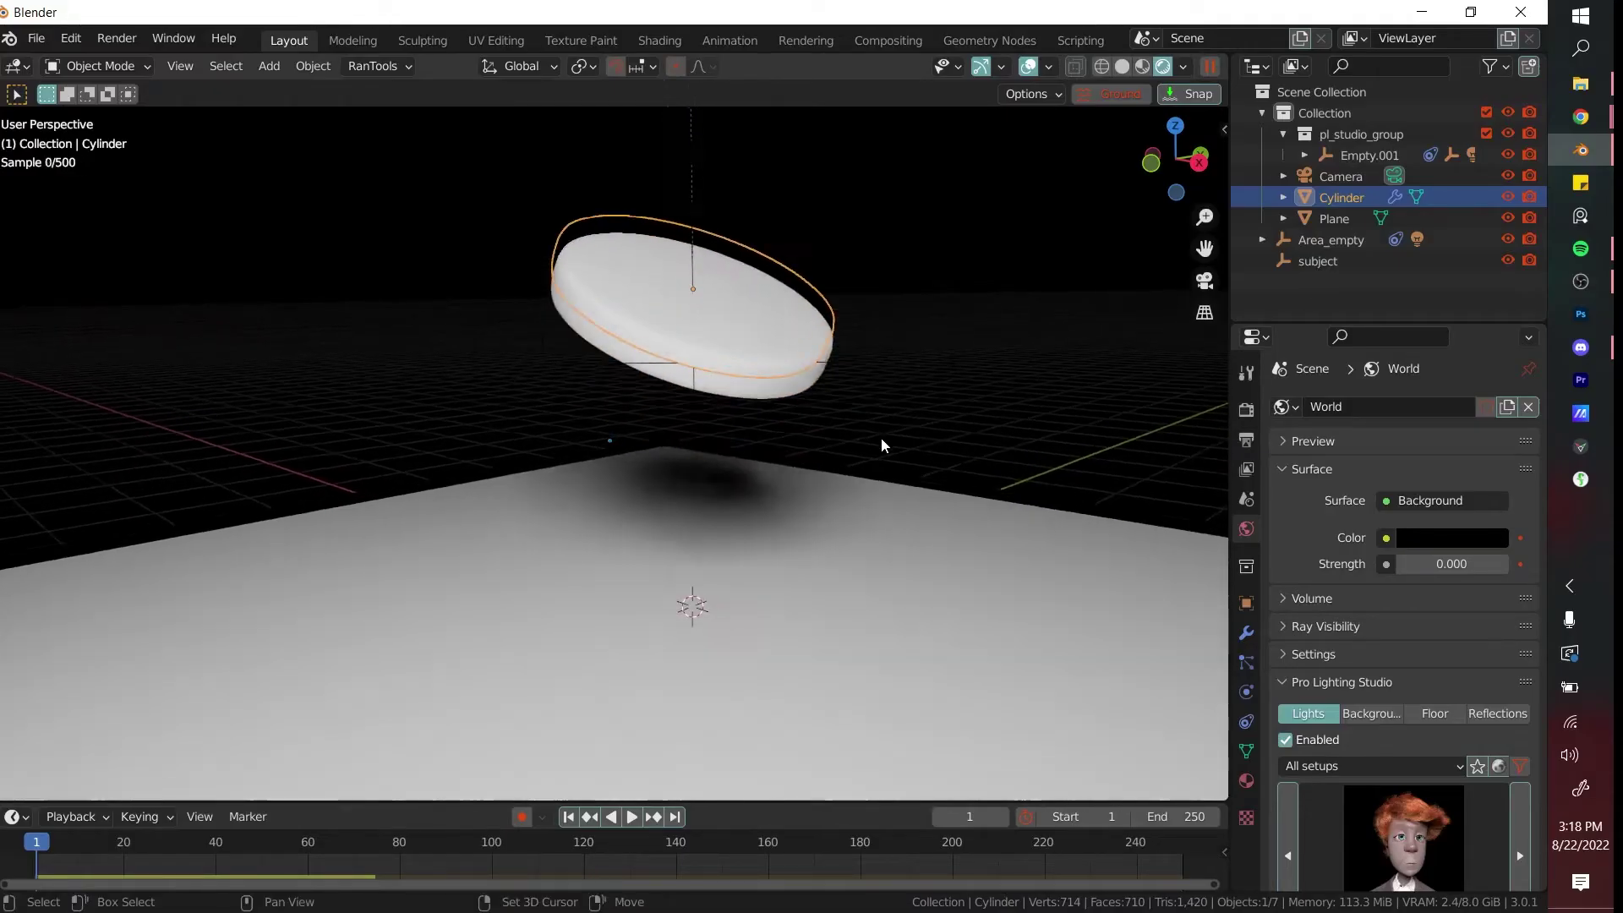
scroll(882, 446, "down", 2)
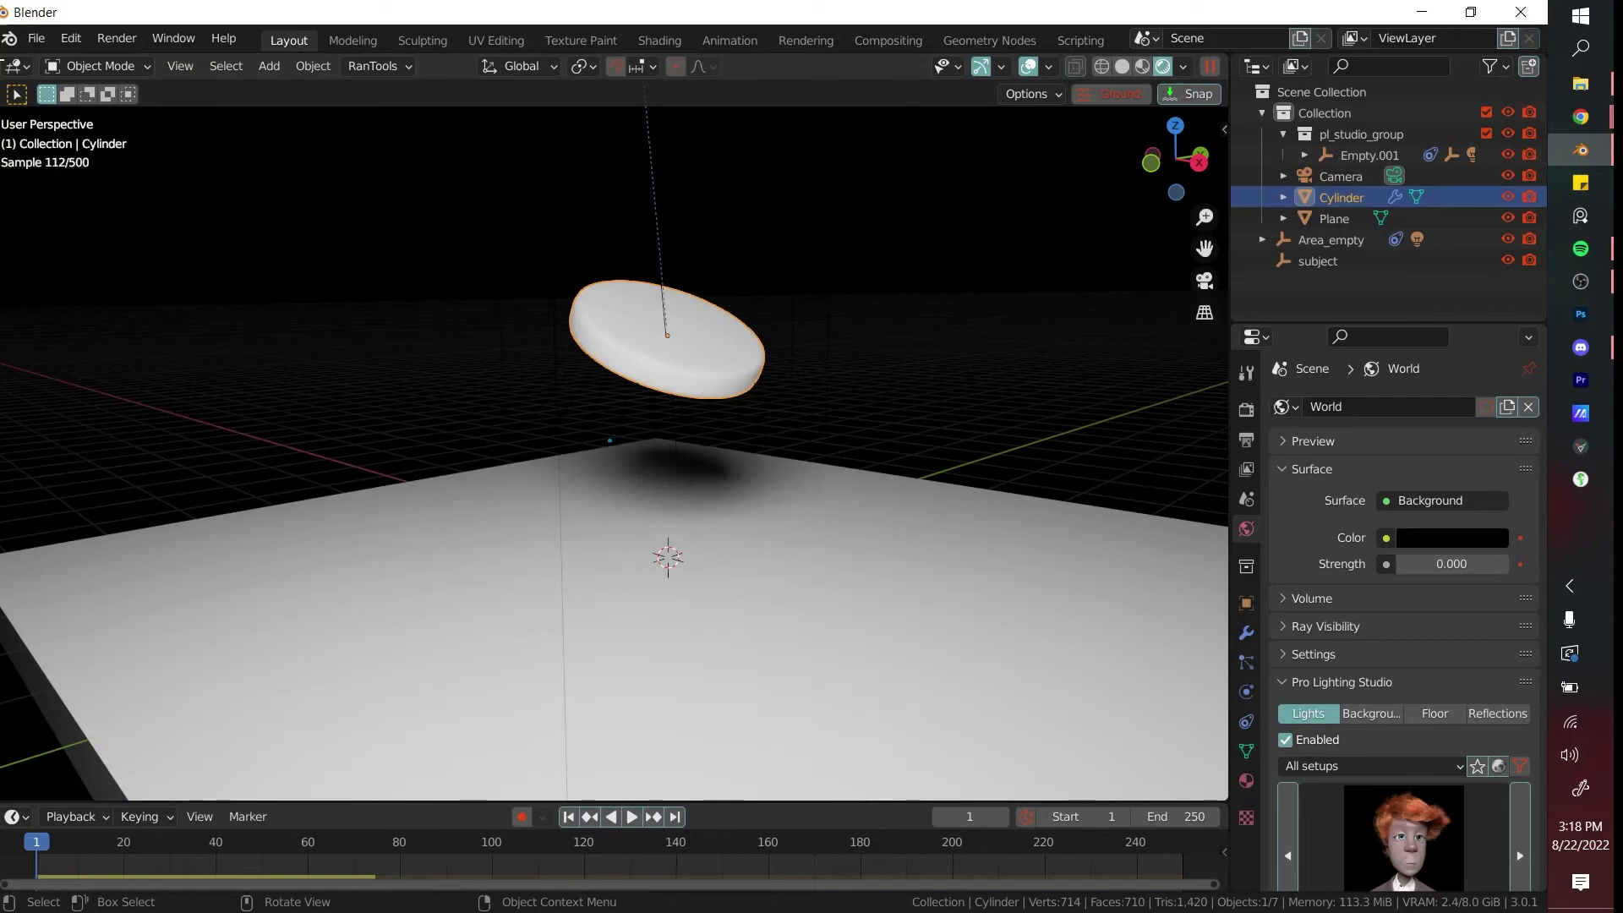
- Split the 3D viewport into two areas and turn the new one into a Shader Editor without its sidebar
left_click_drag(3, 57, 561, 102)
left_click(17, 66)
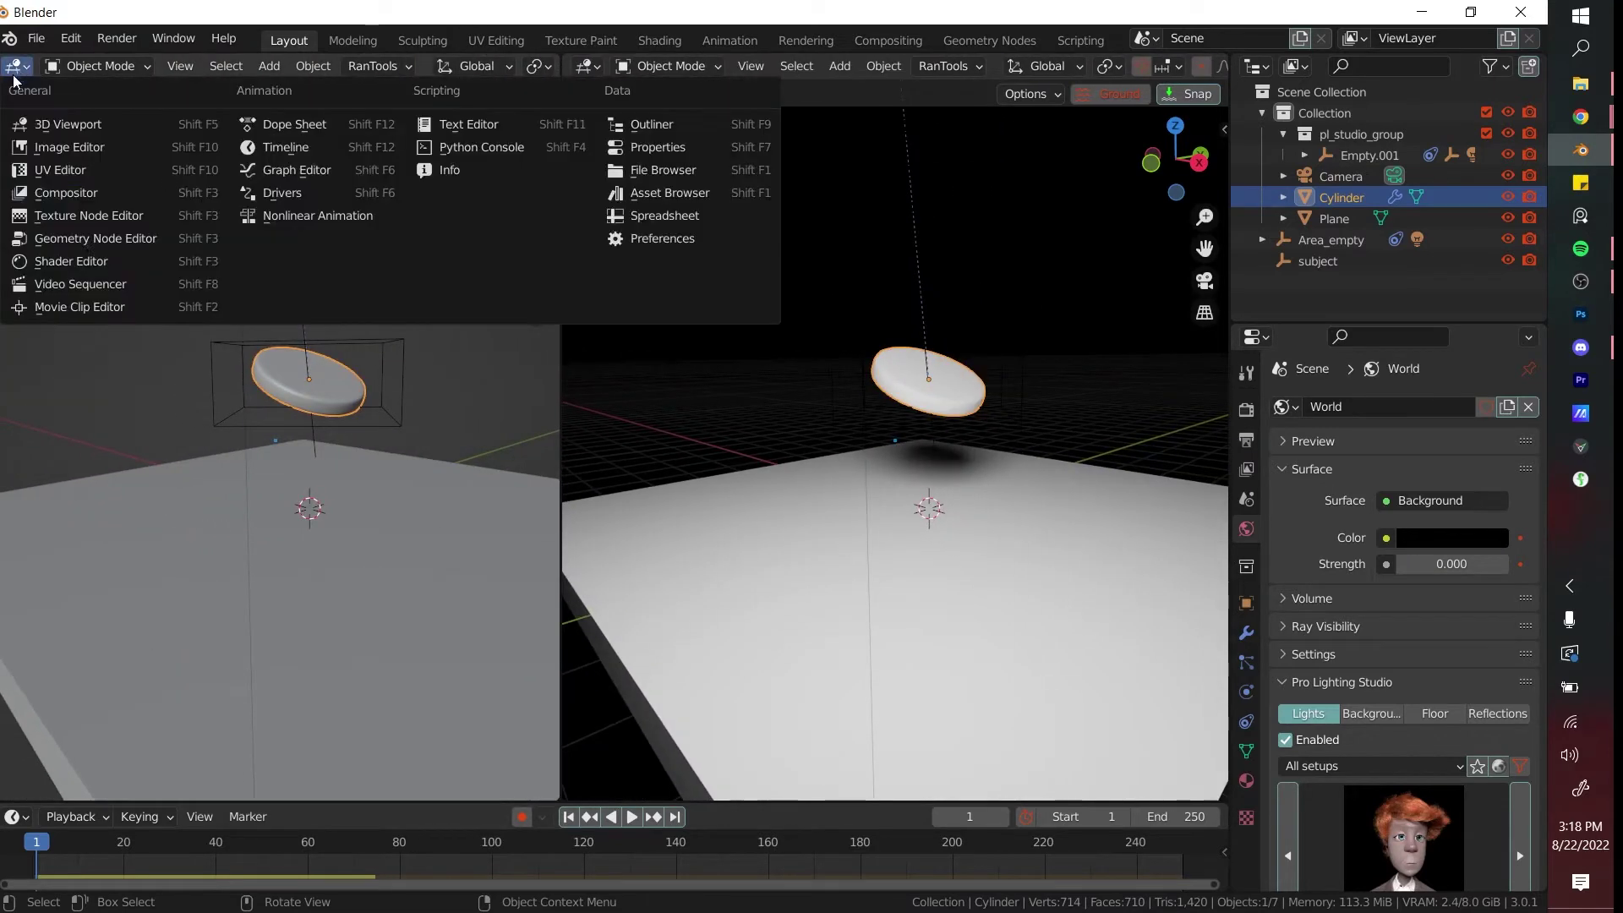
left_click(90, 261)
key("n")
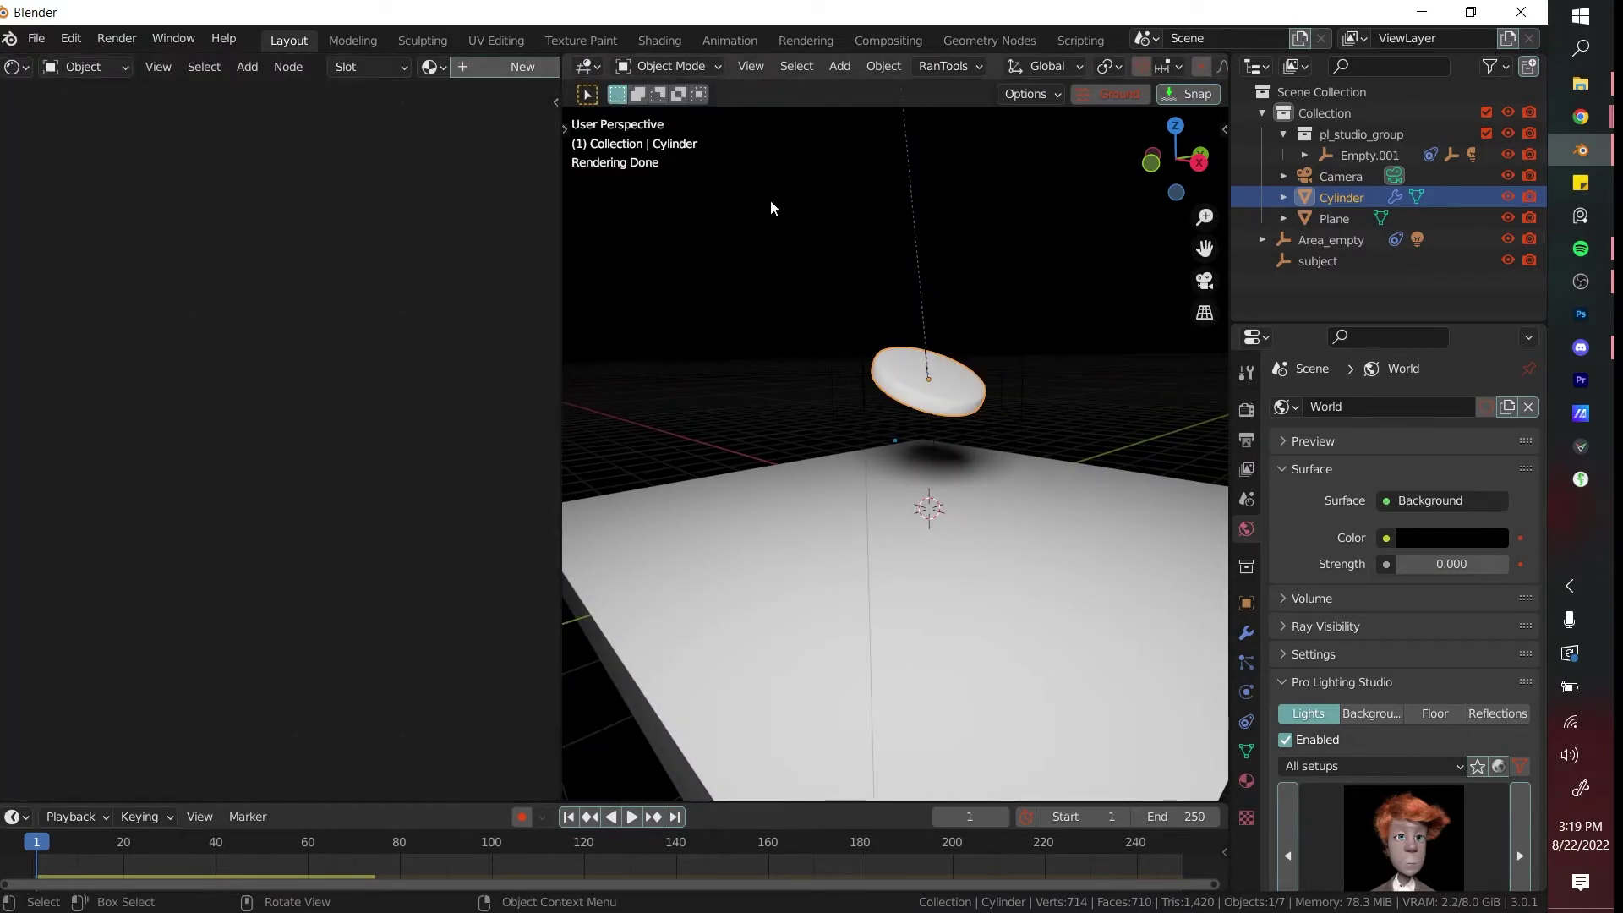
- Create a new material on the disc with Metallic 1.000 and Roughness about 0.253
left_click(511, 68)
scroll(269, 459, "up", 3)
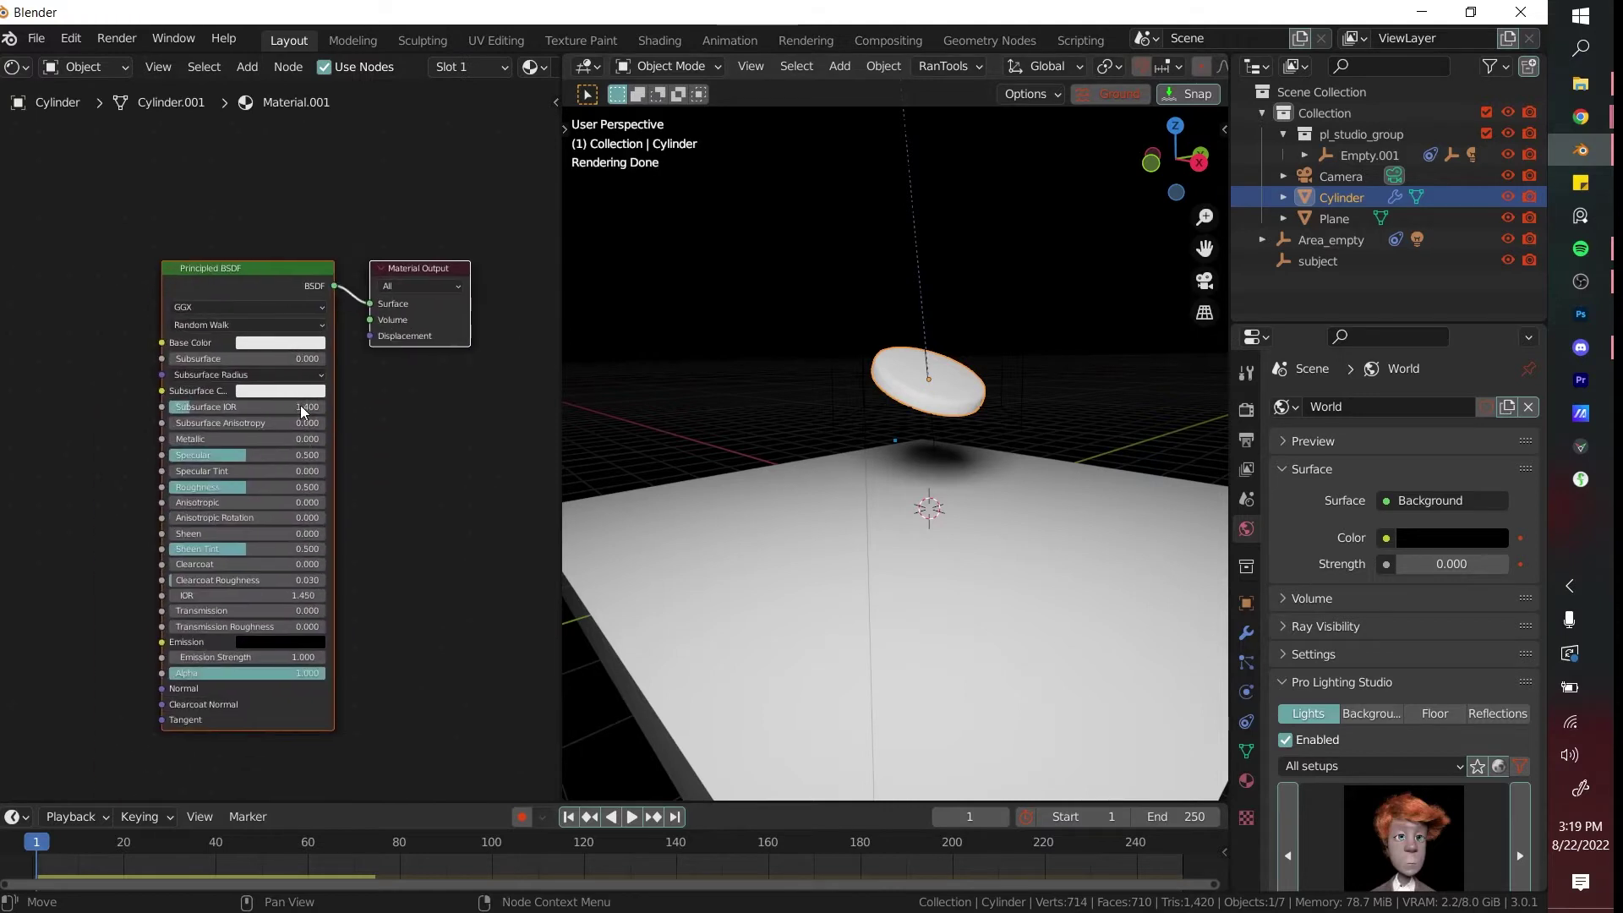
left_click_drag(234, 437, 350, 437)
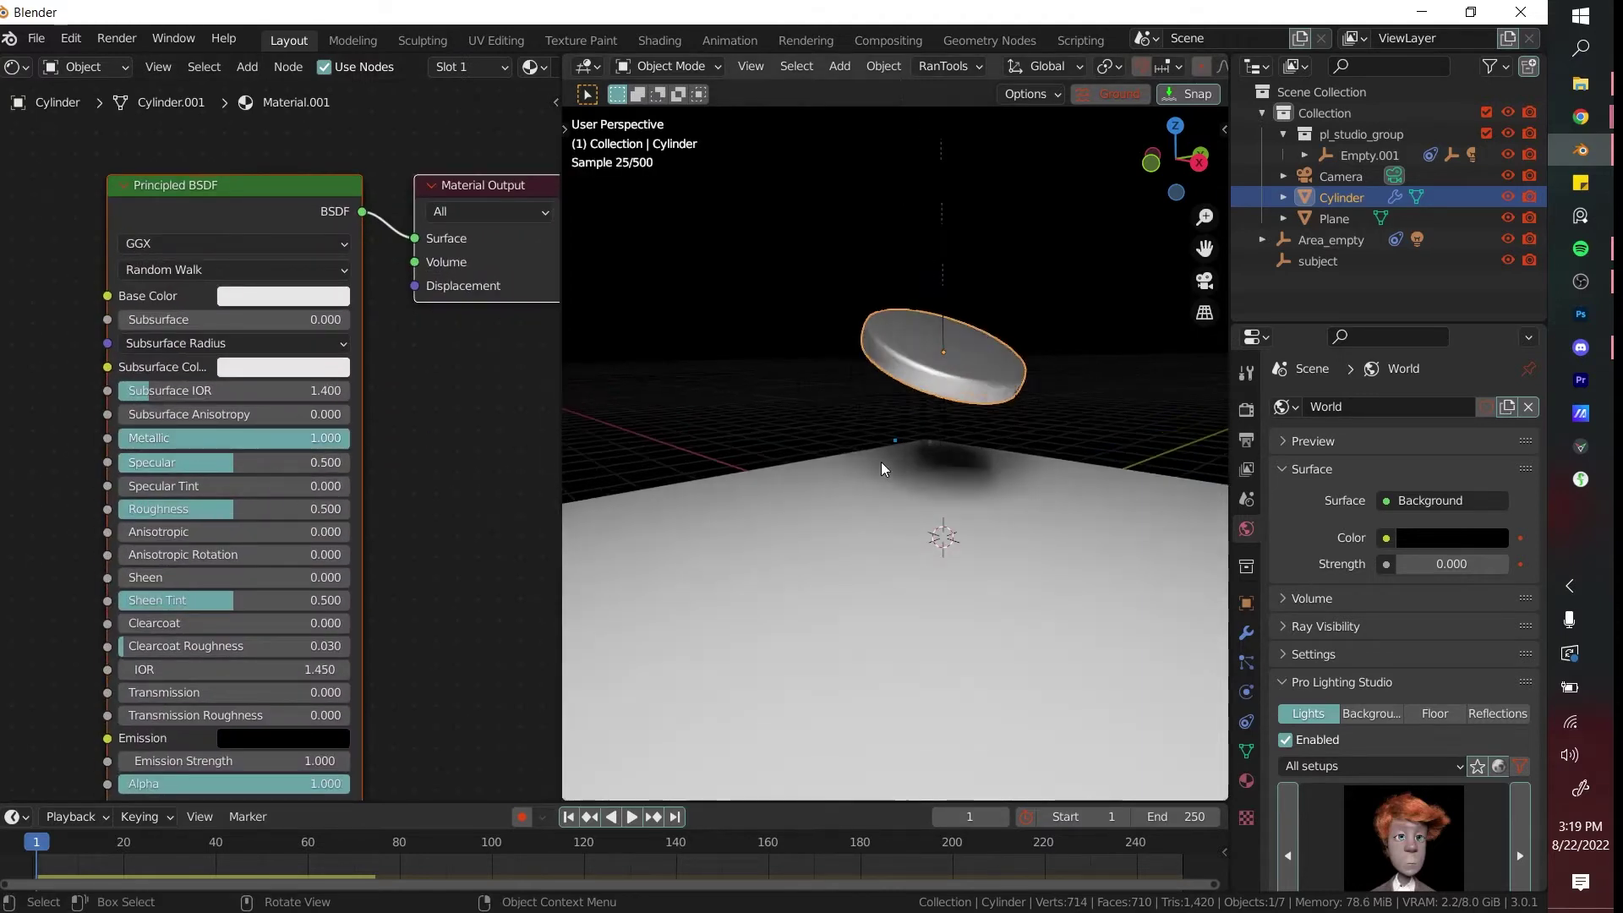
left_click_drag(233, 508, 176, 508)
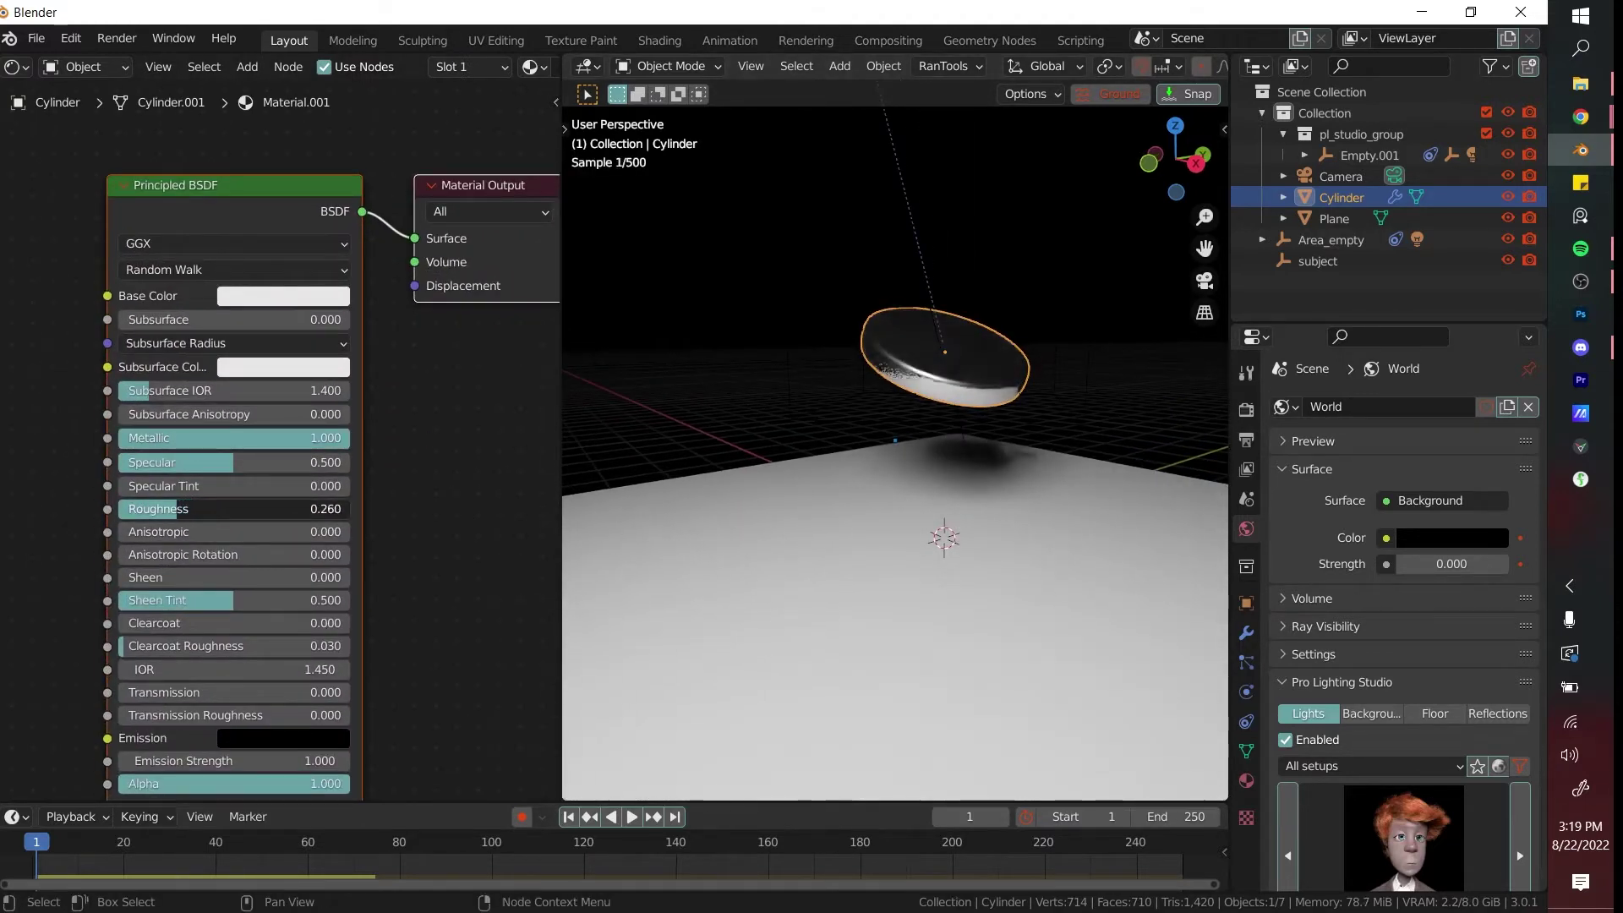
- Set the disc material's Base Color to gold, about hue 0.109, saturation 0.936 and value 0.582
left_click(293, 300)
left_click(290, 300)
left_click(279, 439)
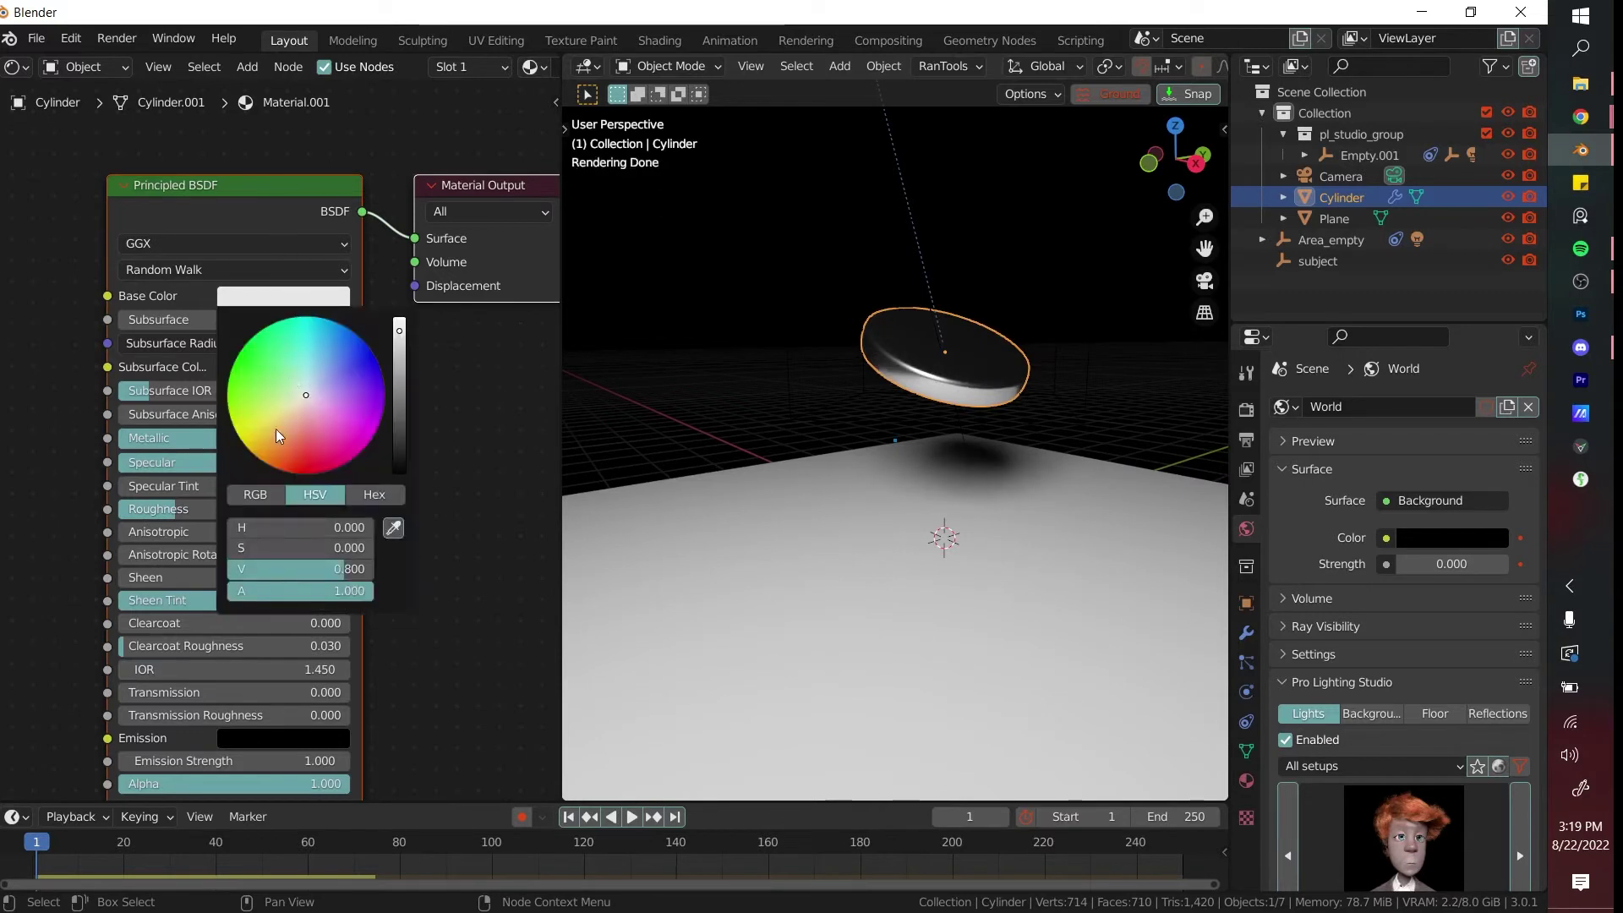
left_click(399, 376)
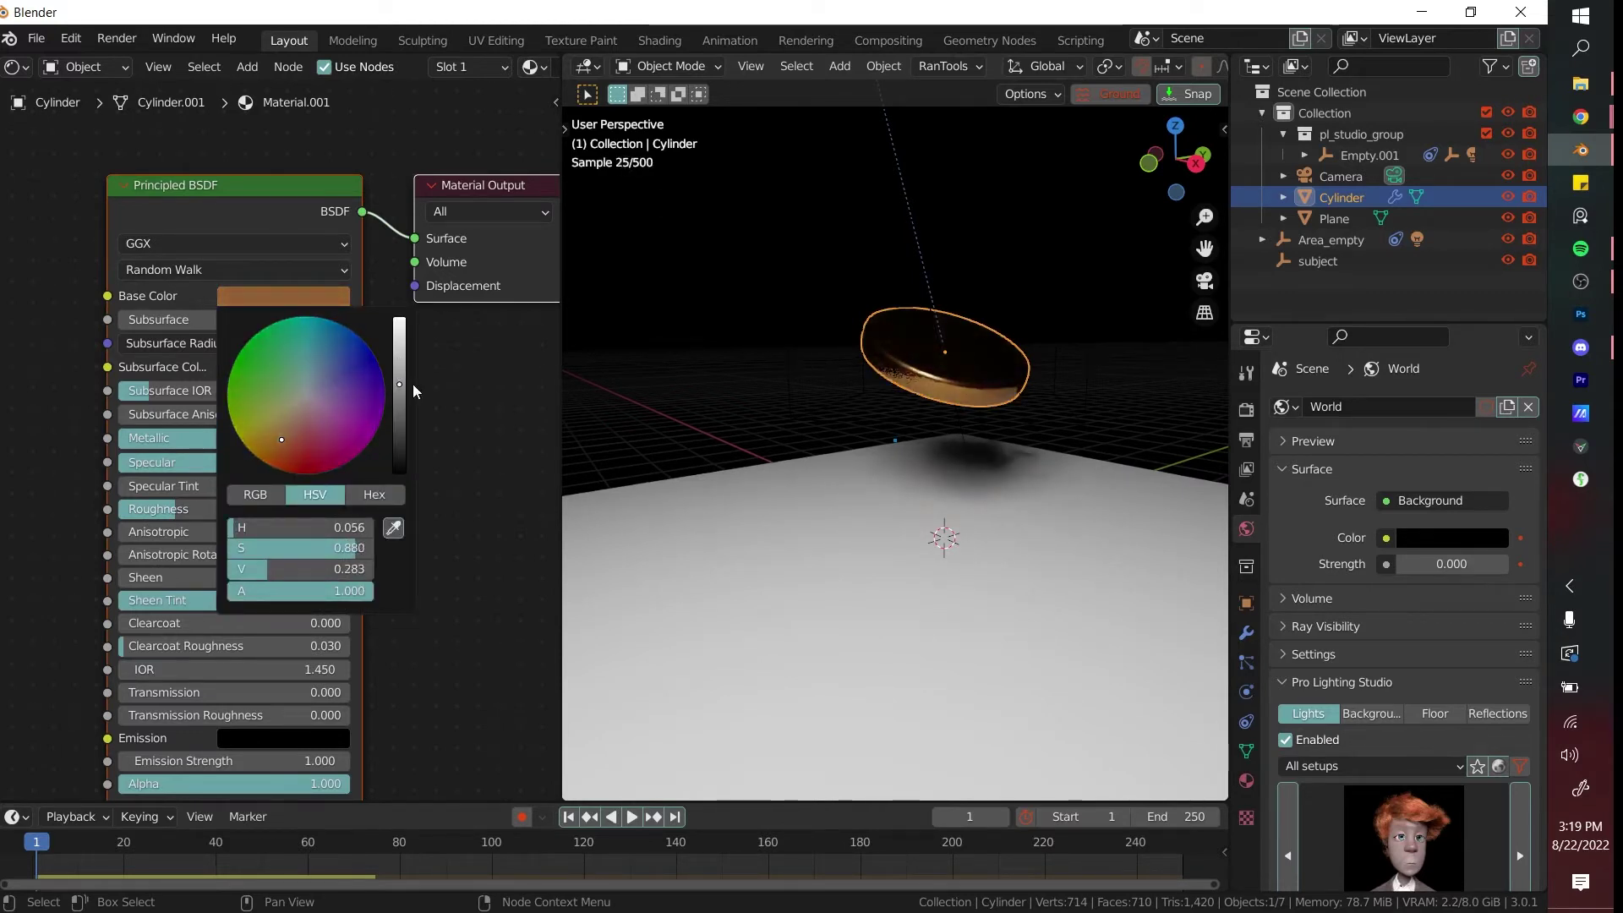
left_click(339, 302)
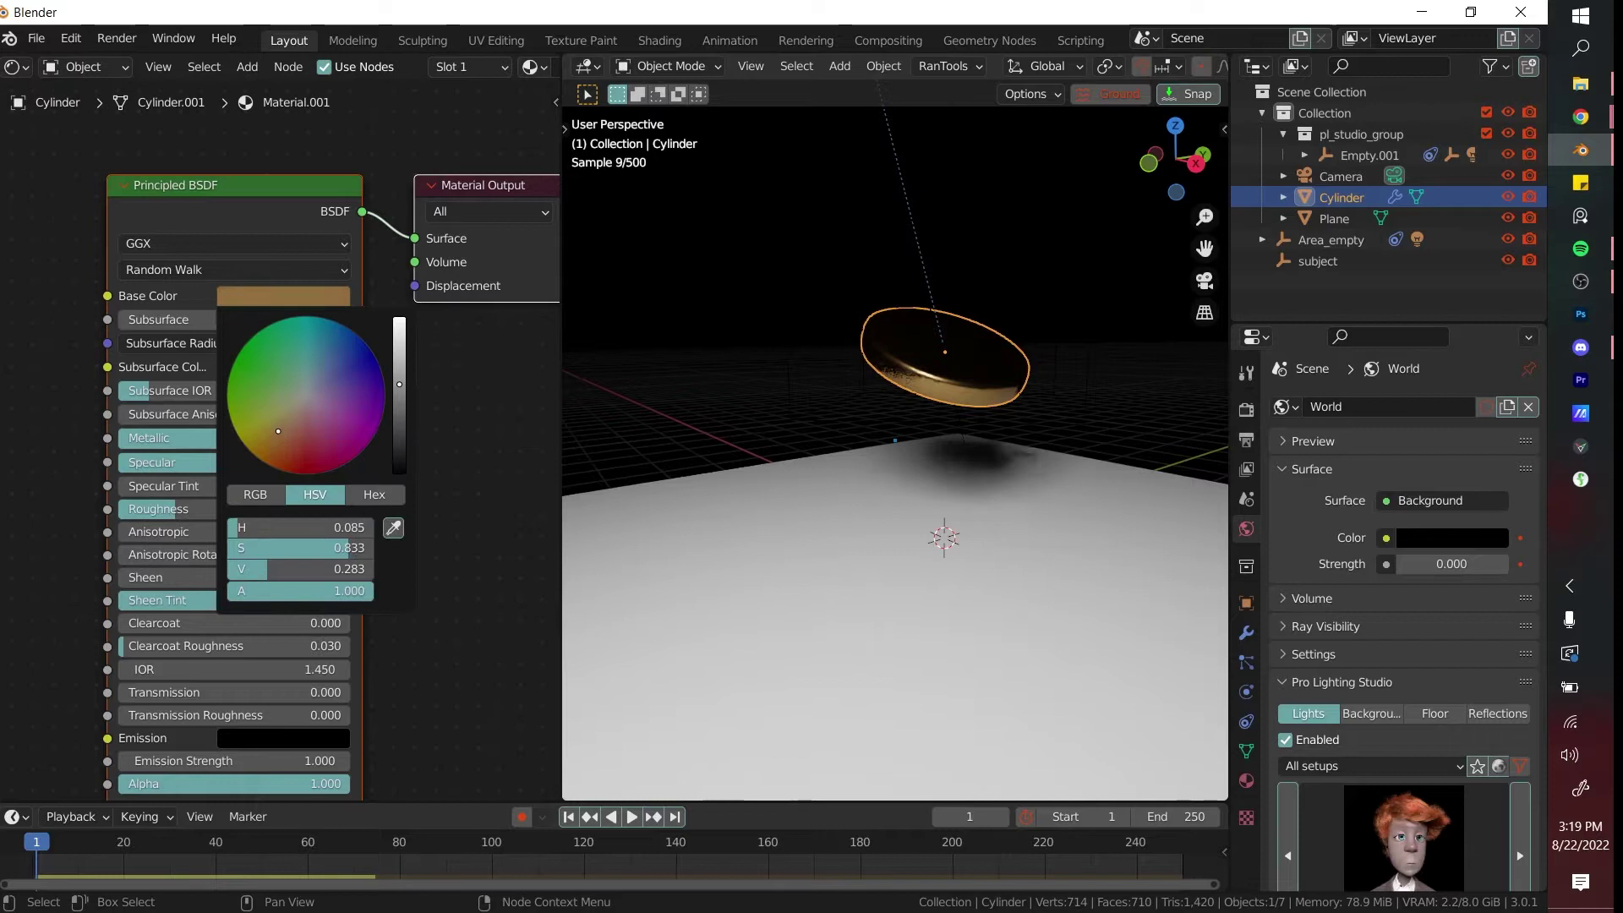
left_click_drag(394, 383, 399, 352)
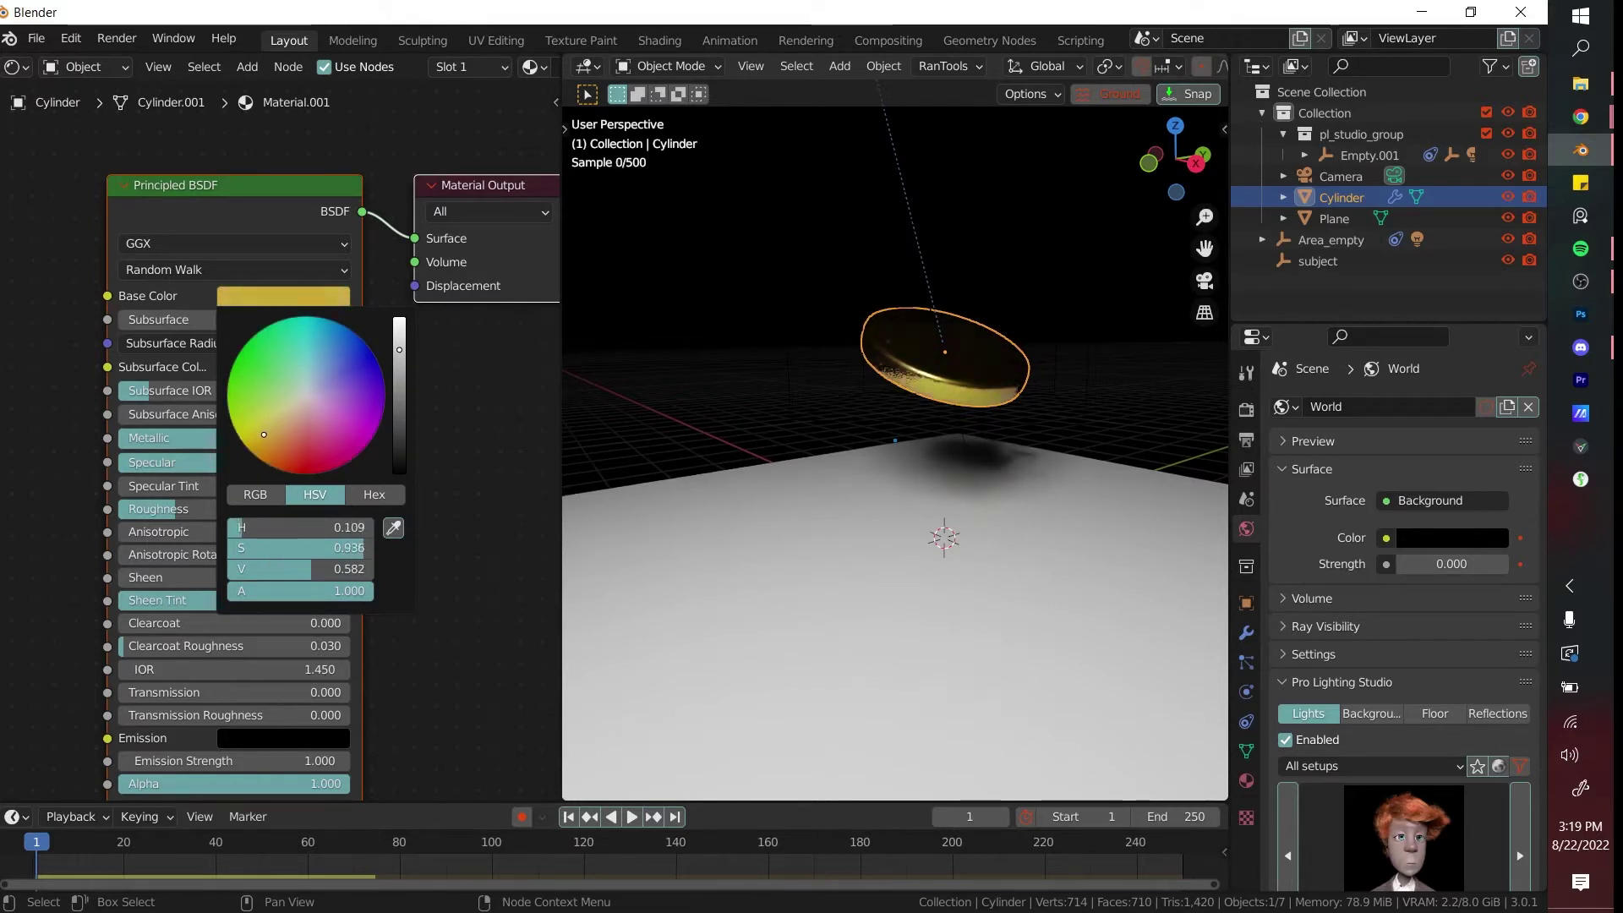
- Reselect the disc, play the simulation of it landing on the slab, and stop back at frame 1
left_click(1087, 370)
middle_click_drag(1087, 369, 980, 455)
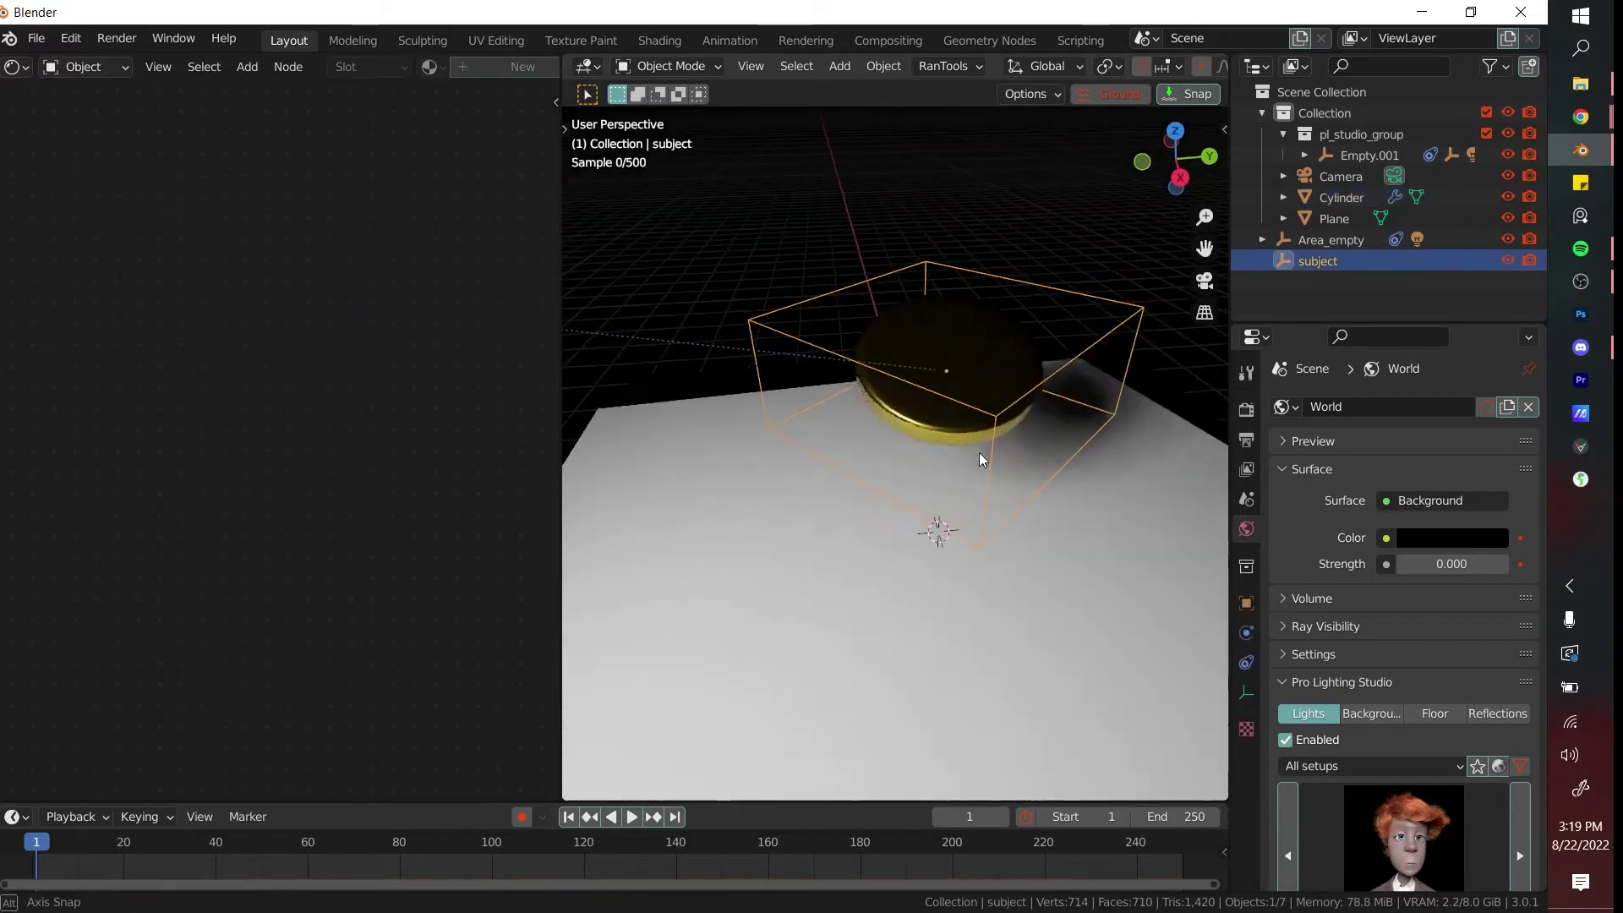
left_click(980, 450)
scroll(1072, 268, "down", 5)
left_click(1072, 268)
scroll(1023, 457, "up", 3)
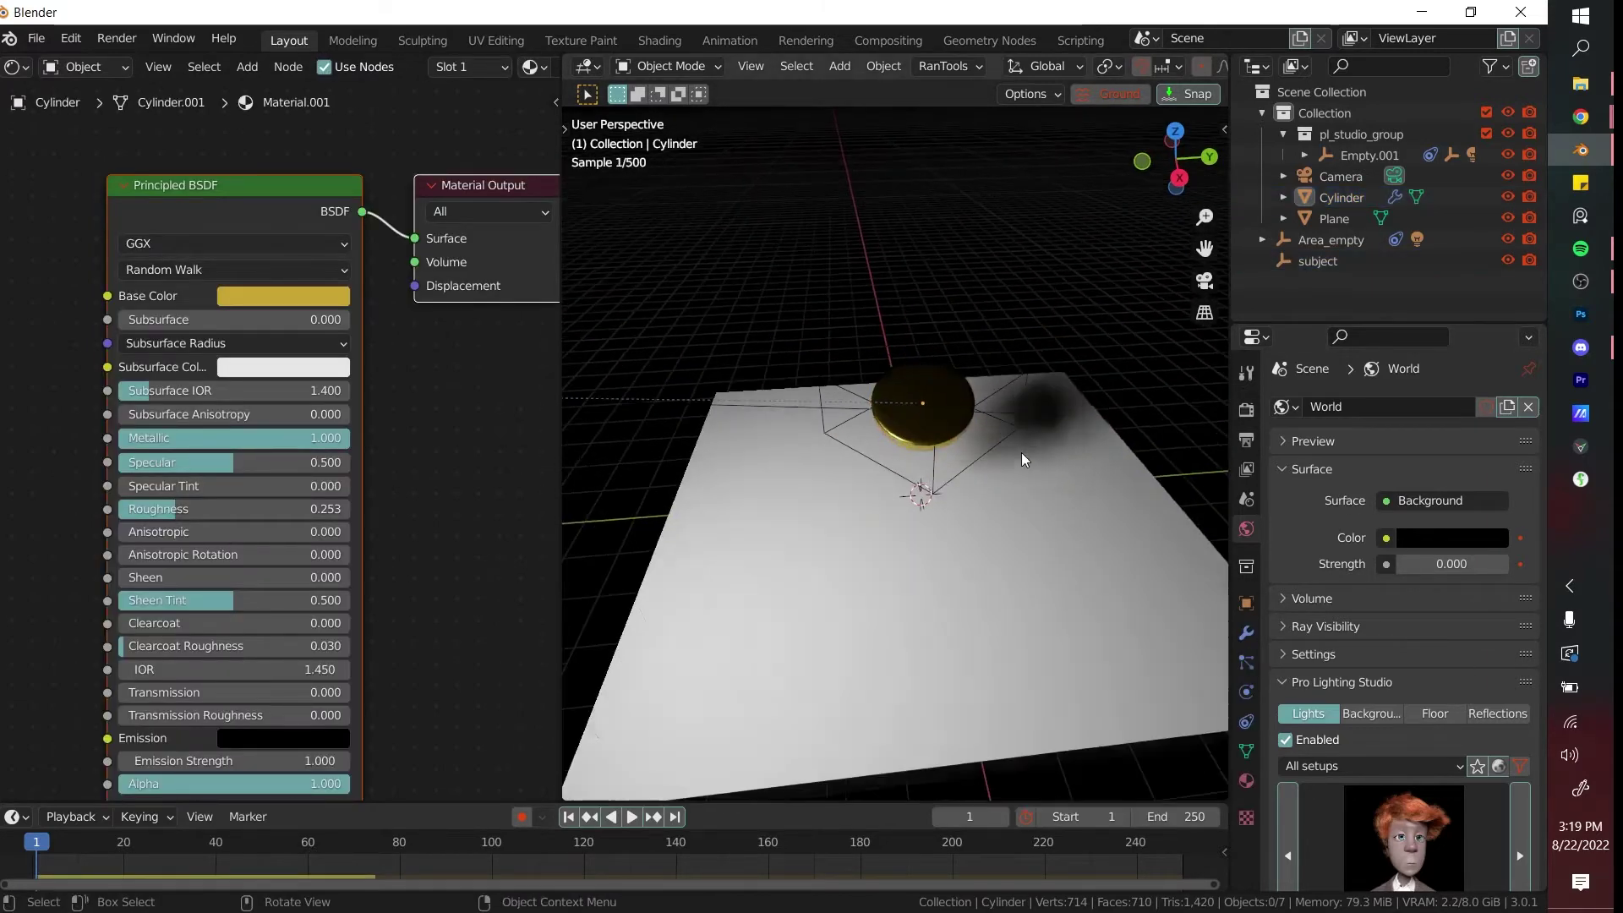
middle_click_drag(915, 507, 1007, 454)
scroll(996, 353, "up", 3)
left_click(1009, 325)
key("space")
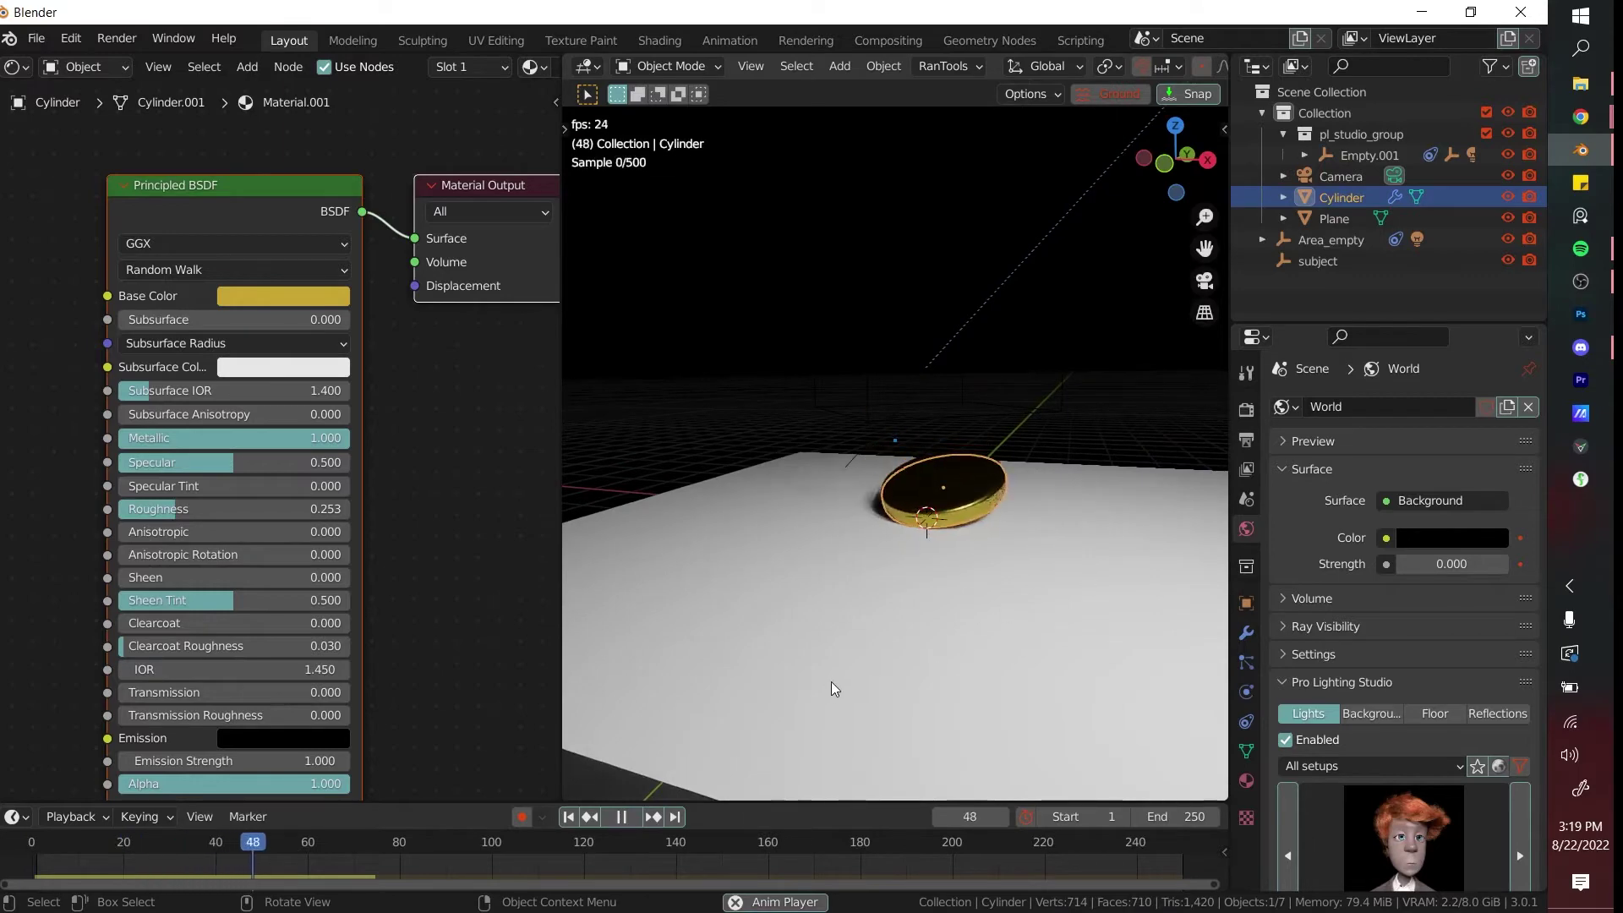
key("Escape")
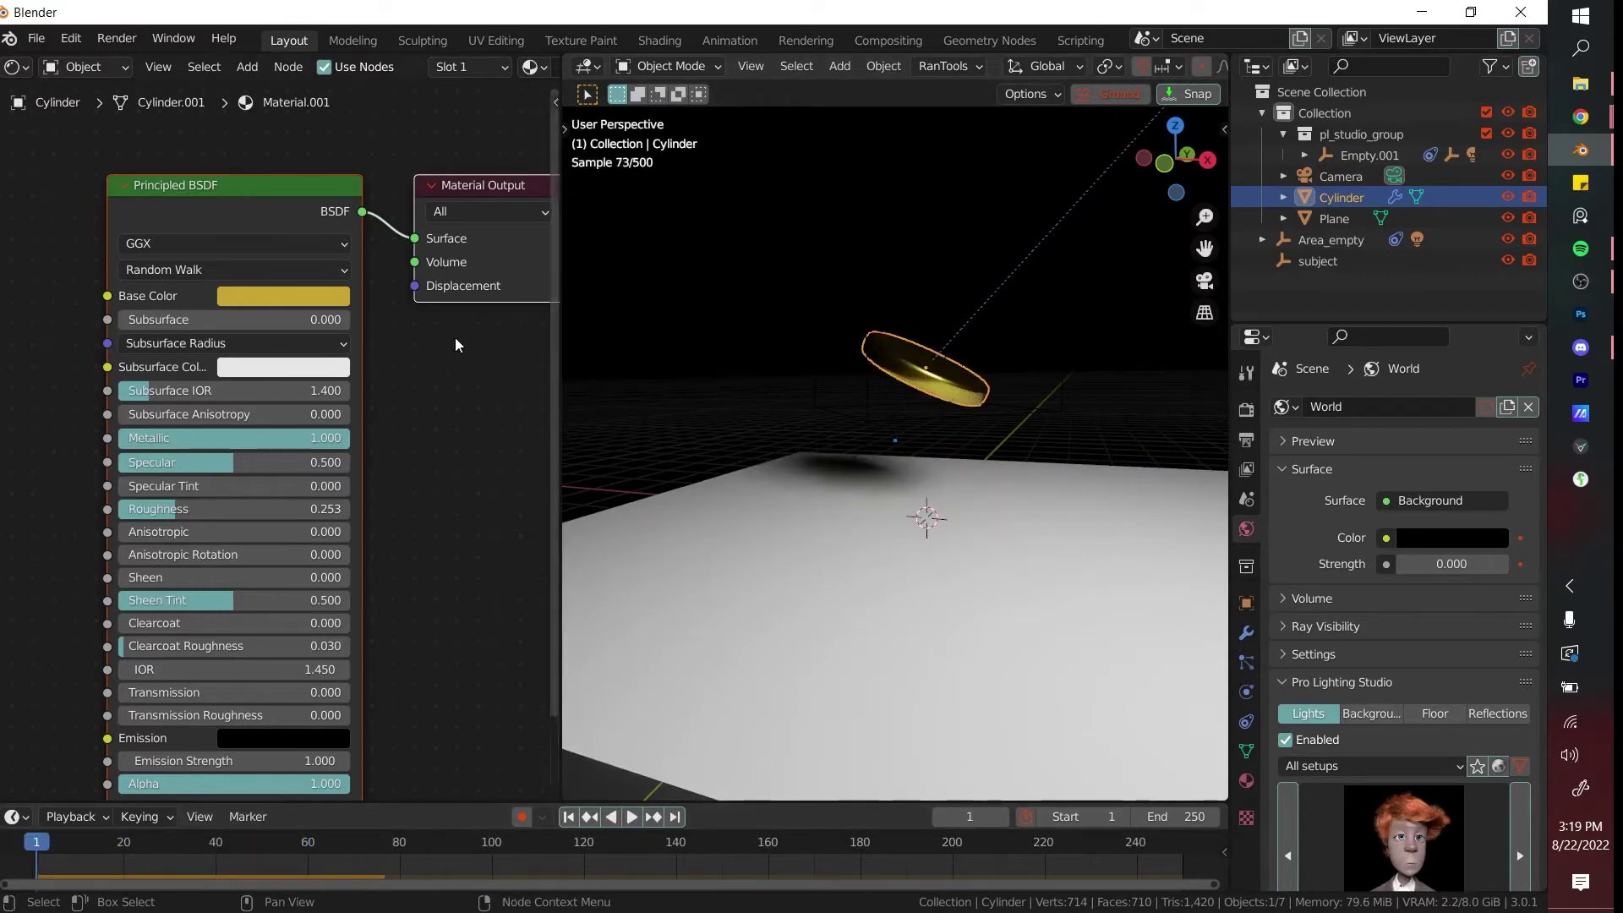
- Add a Musgrave Texture node to the disc material and connect its Height to the Principled BSDF's Roughness
scroll(990, 457, "up", 3)
middle_click_drag(990, 457, 1002, 466)
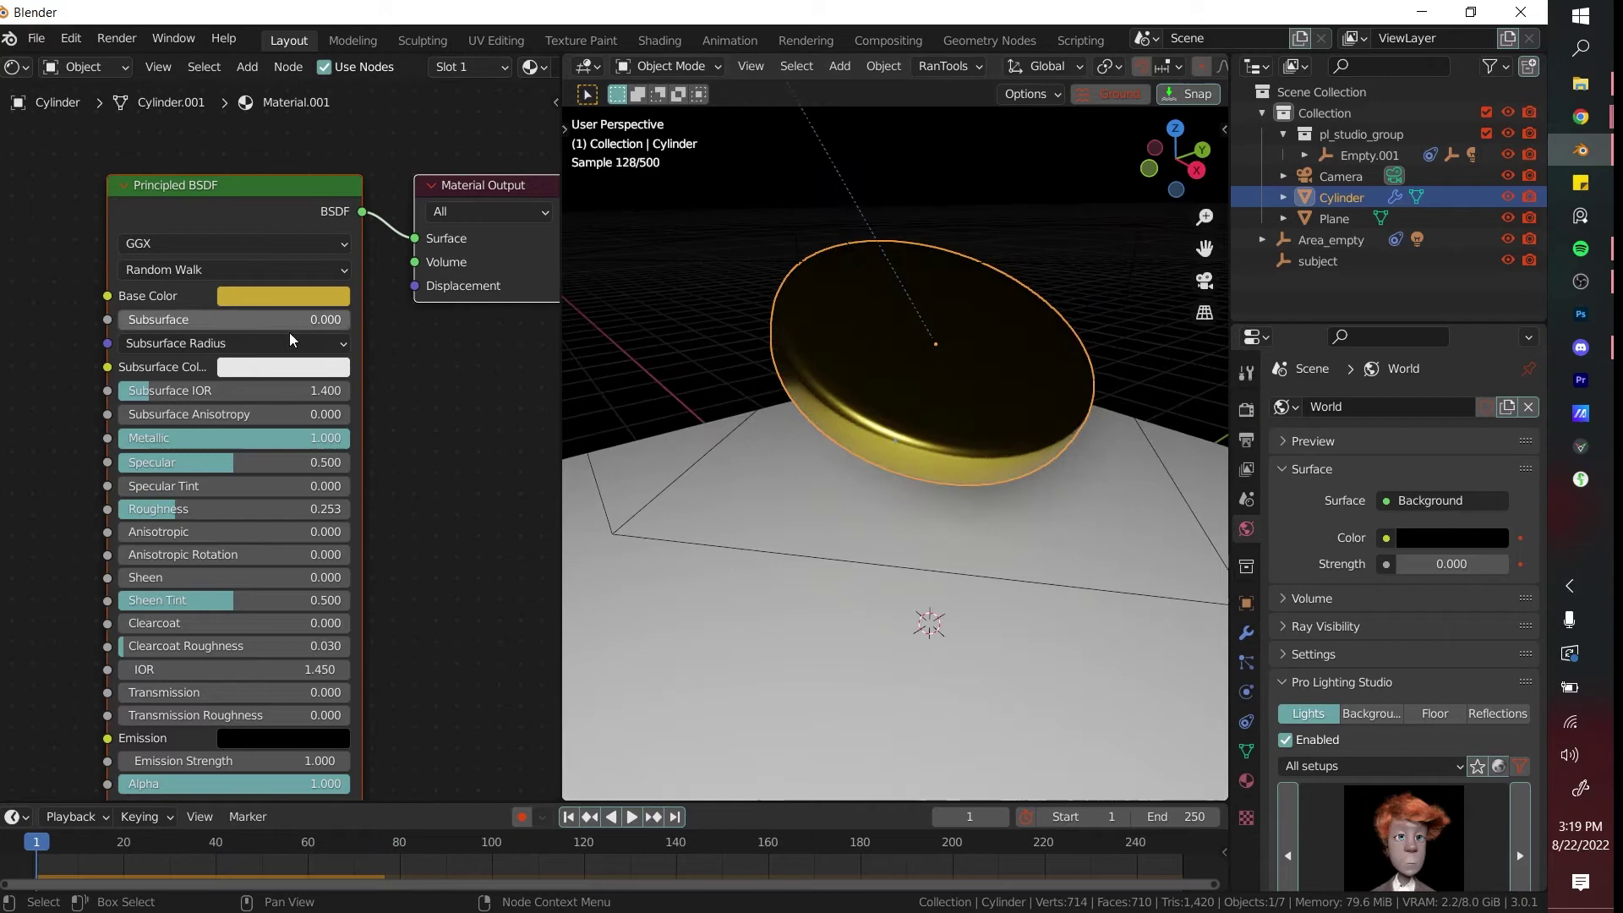
scroll(289, 341, "down", 4)
middle_click_drag(48, 424, 393, 336)
key("shift+a")
left_click(254, 308)
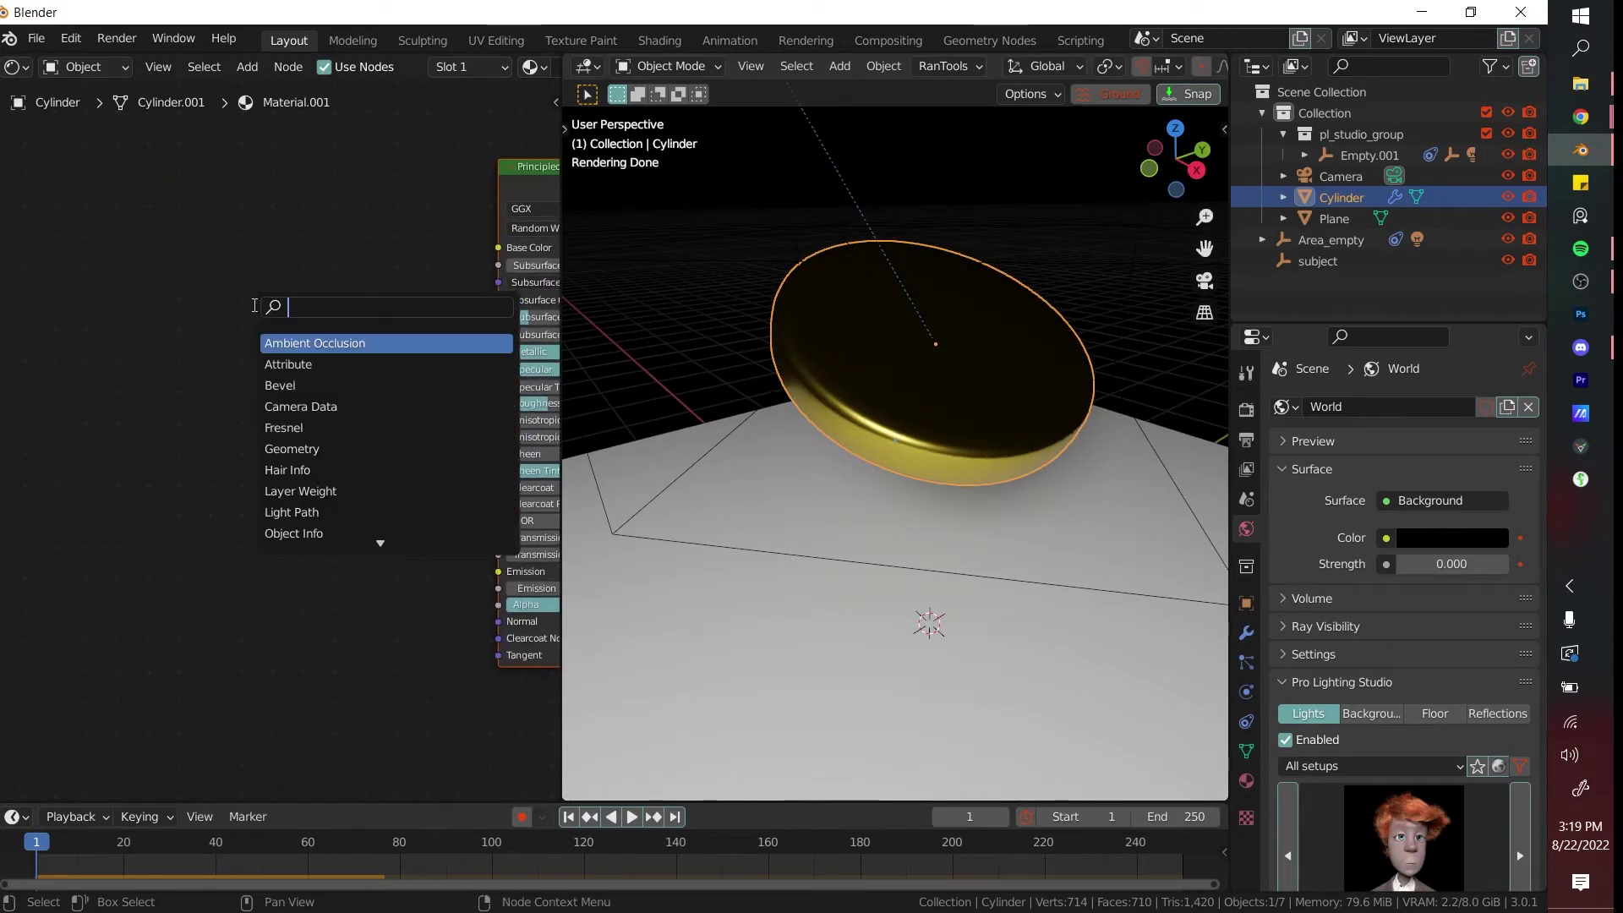
type("mus")
key("Return")
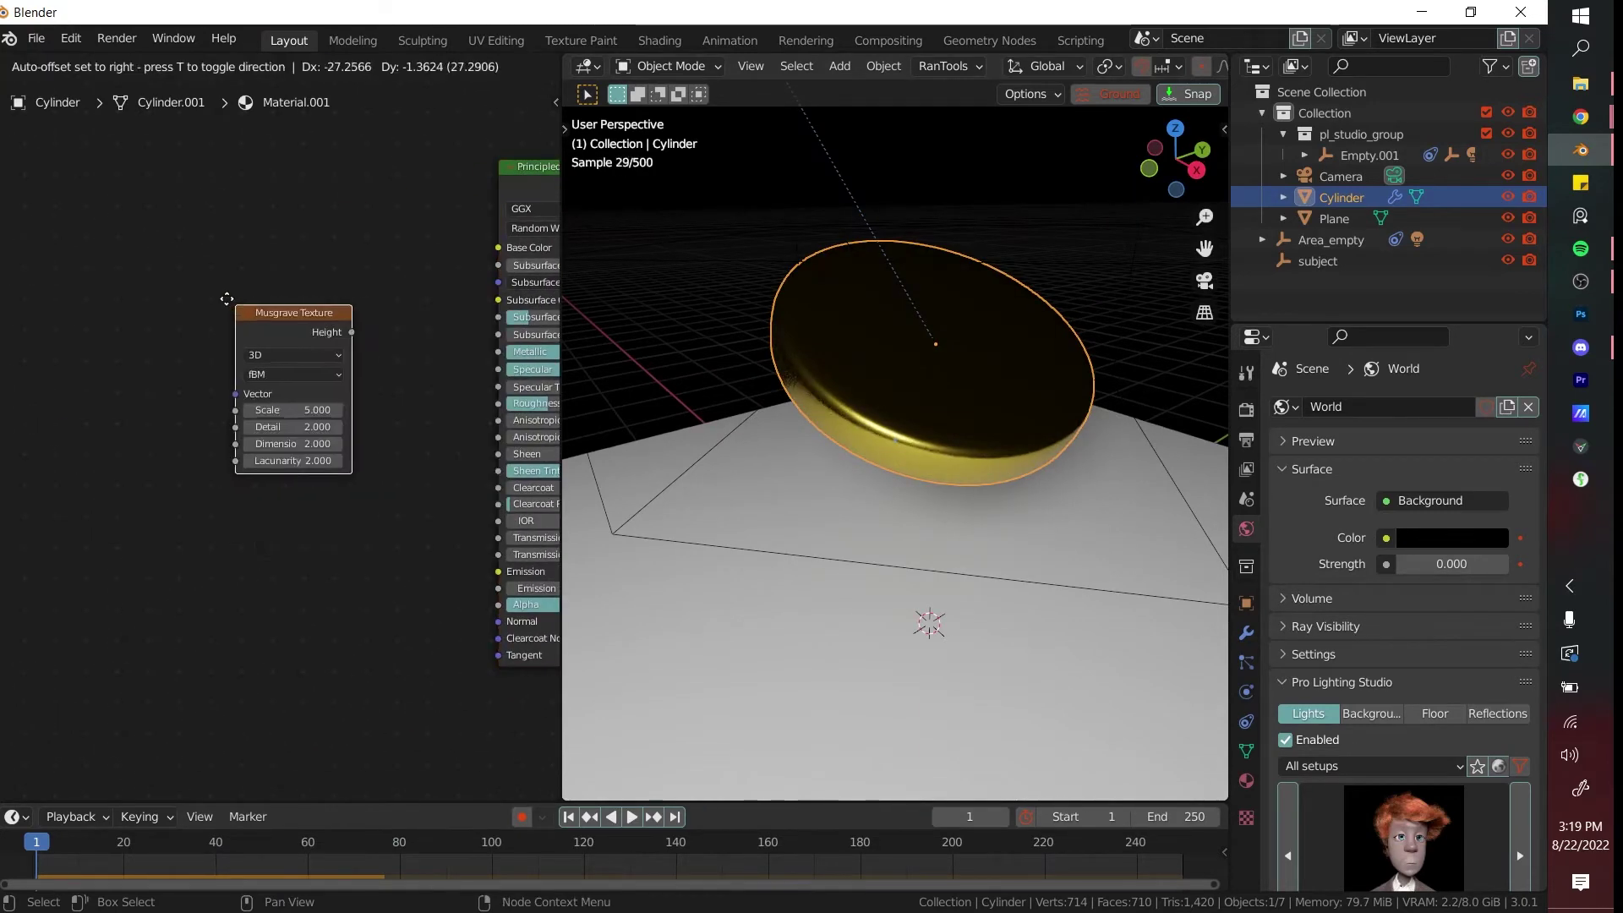
left_click(223, 295)
scroll(475, 386, "up", 1)
middle_click_drag(475, 386, 318, 412)
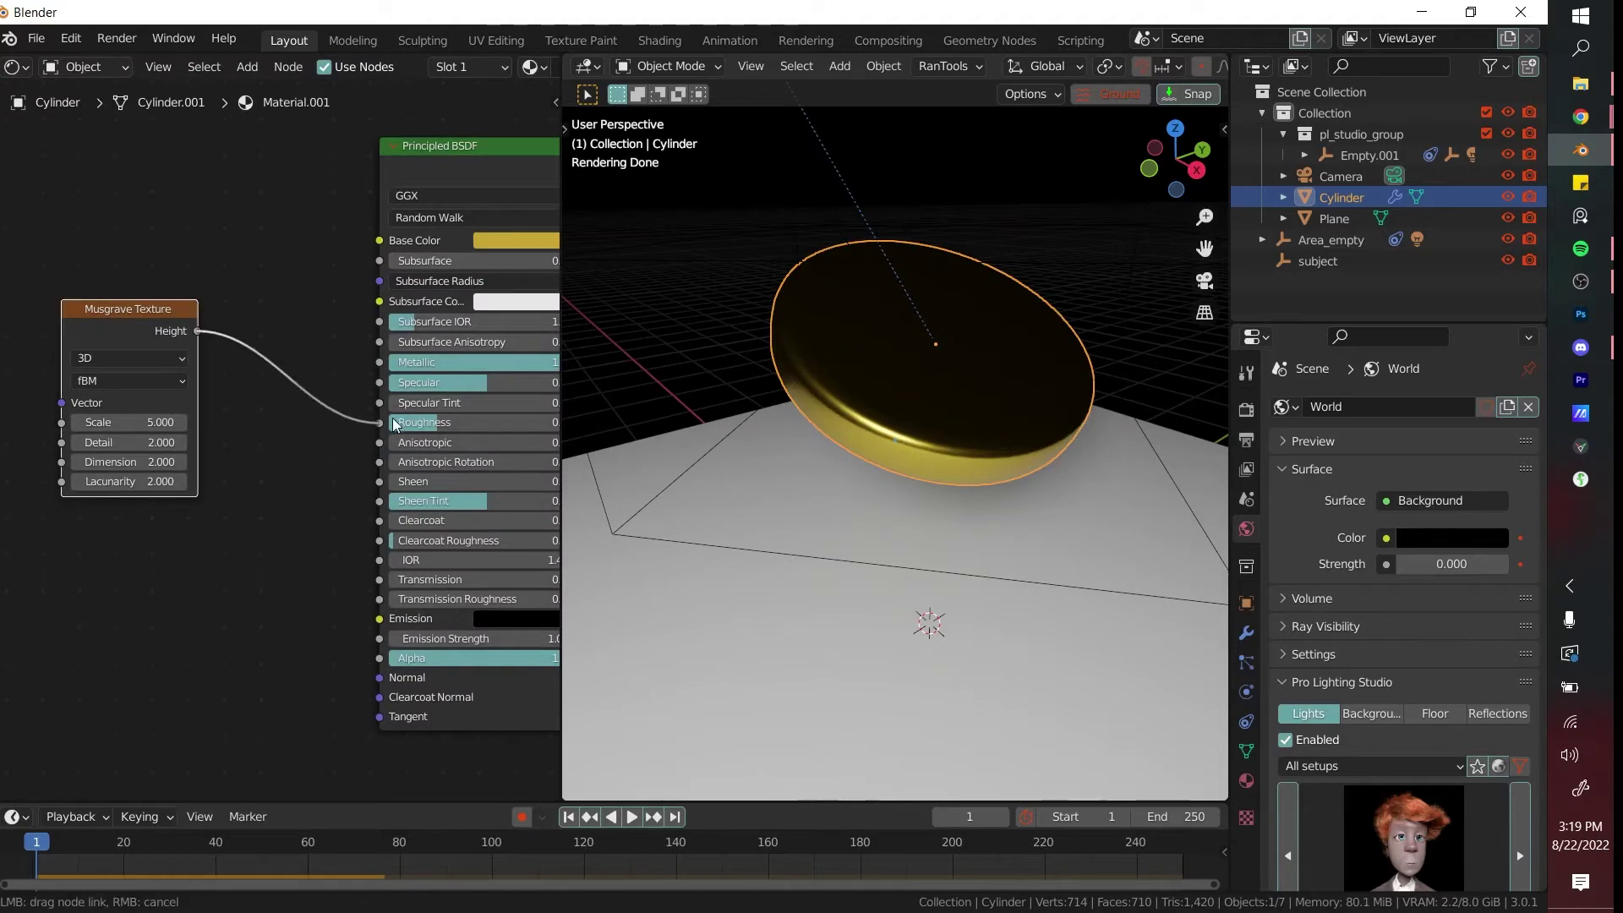
left_click_drag(394, 425, 382, 422)
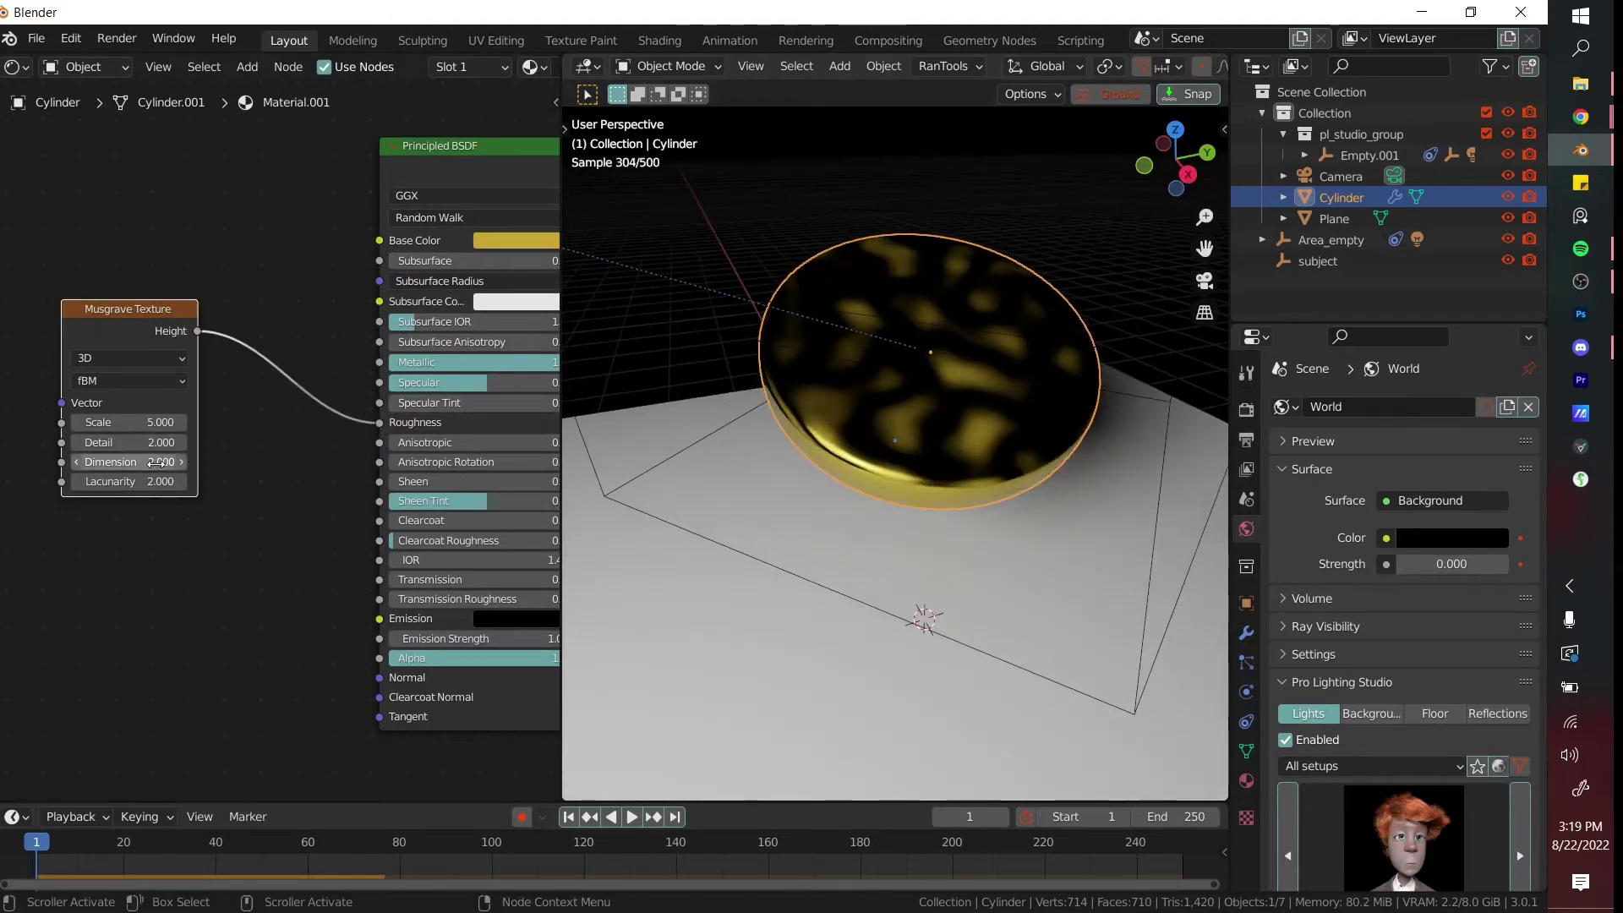
- Set the Musgrave Texture to Scale 0.400, Detail 8.500 and Dimension 0.400
mouse_move(158, 463)
left_mouse_down()
mouse_move(110, 463)
mouse_move(182, 442)
left_mouse_up()
scroll(714, 416, "up", 3)
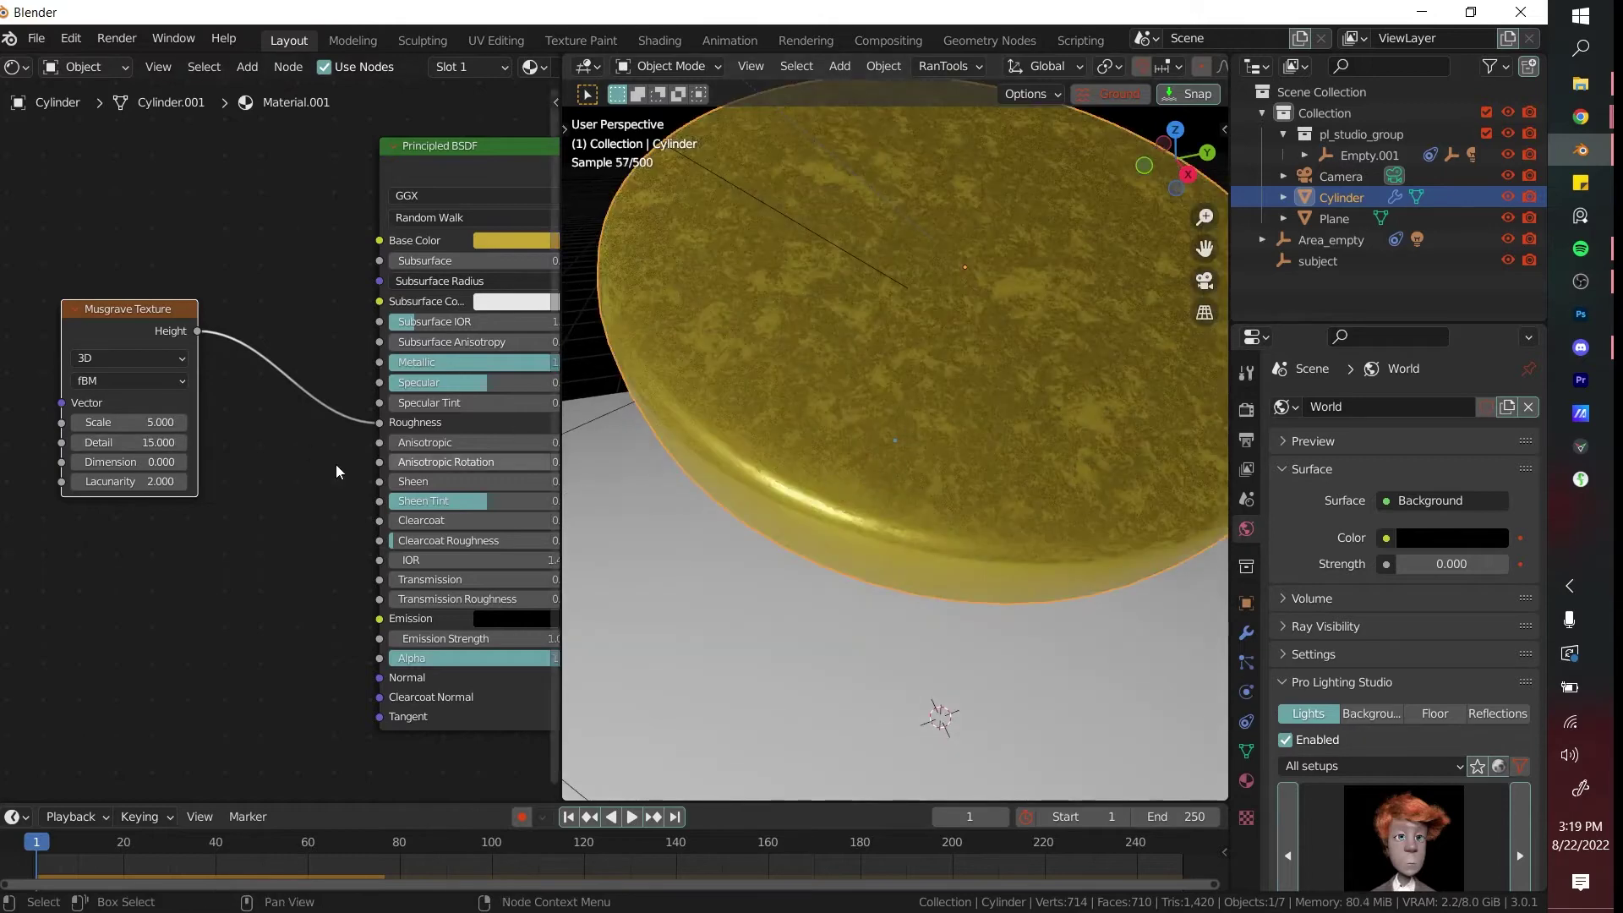
mouse_move(128, 421)
left_mouse_down()
mouse_move(88, 442)
mouse_move(139, 446)
mouse_move(146, 422)
mouse_move(152, 442)
left_mouse_up()
left_click_drag(136, 462, 152, 461)
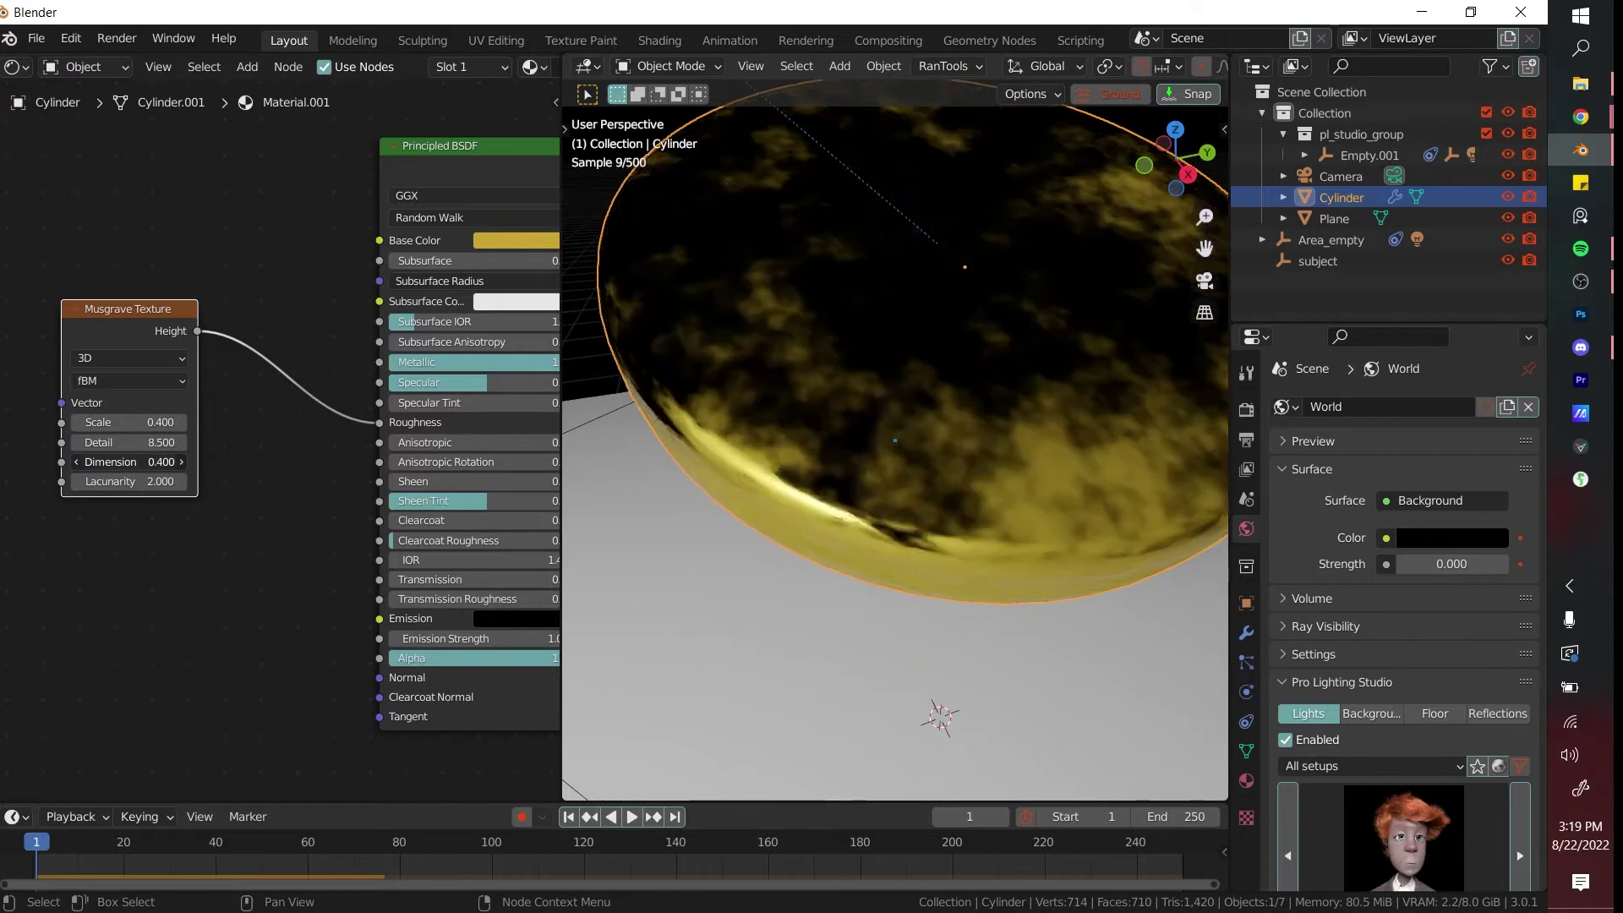
- Insert a ColorRamp node between the Musgrave Texture's Height and the Principled BSDF's Roughness
scroll(267, 444, "down", 2)
scroll(935, 352, "down", 6)
left_click(1061, 284)
mouse_move(1042, 423)
middle_mouse_down()
mouse_move(1015, 428)
mouse_move(1056, 428)
middle_mouse_up()
left_click(963, 430)
key("q")
left_click(270, 245)
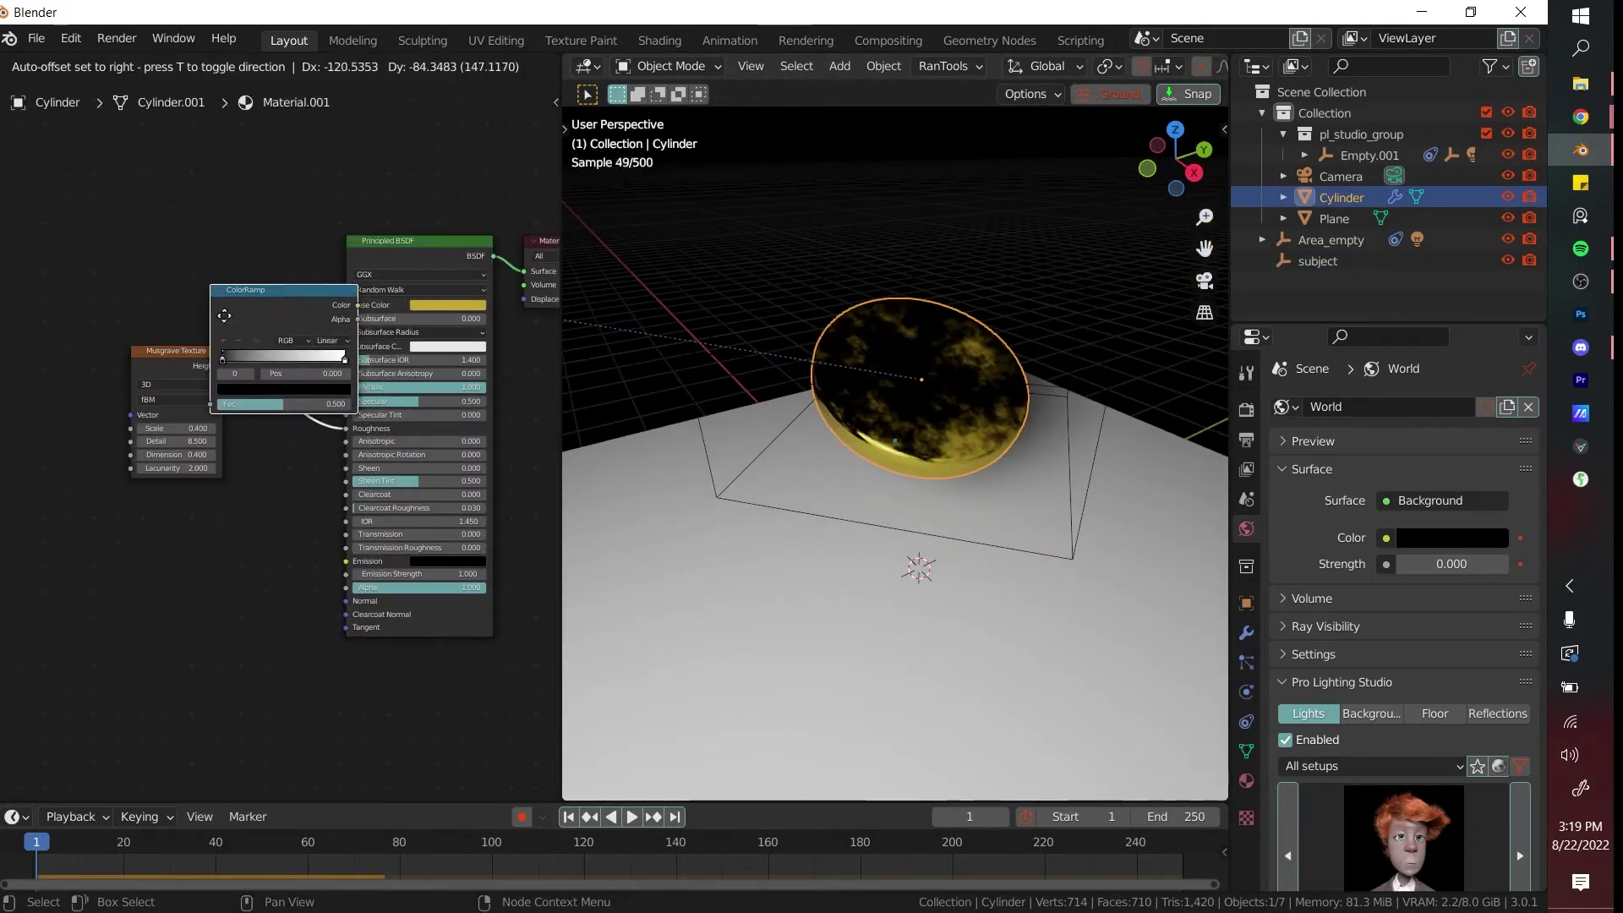
left_click(369, 355)
scroll(270, 400, "up", 3)
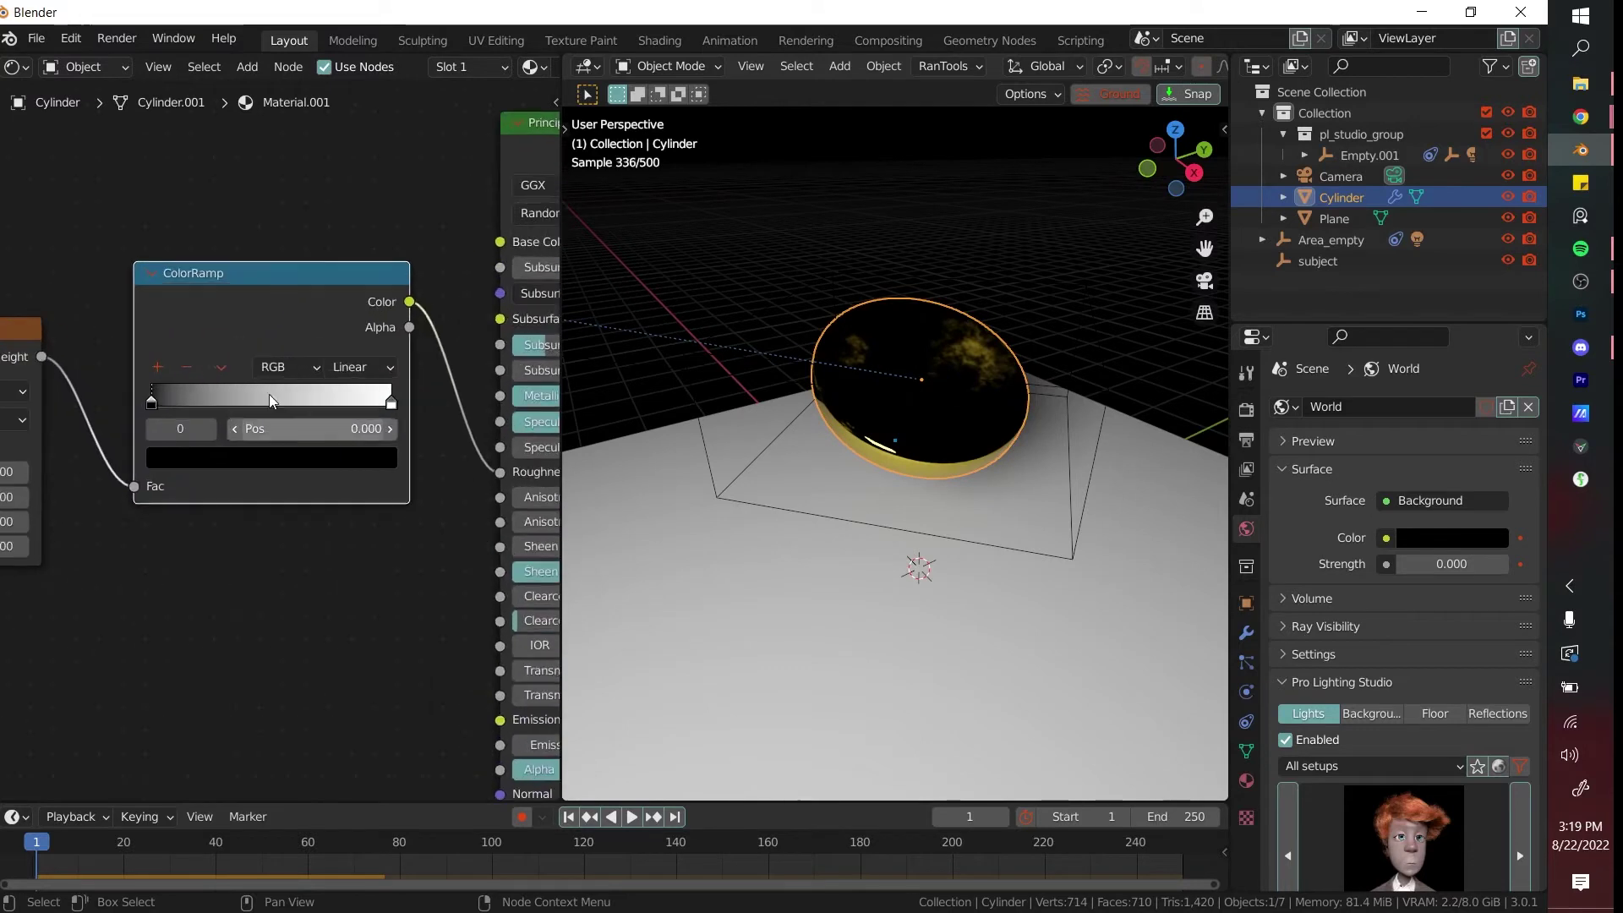
- Set the ColorRamp's black stop to mid grey at position 0.337 and its white stop to light grey at 0.659
left_click(191, 463)
left_click_drag(345, 275, 343, 211)
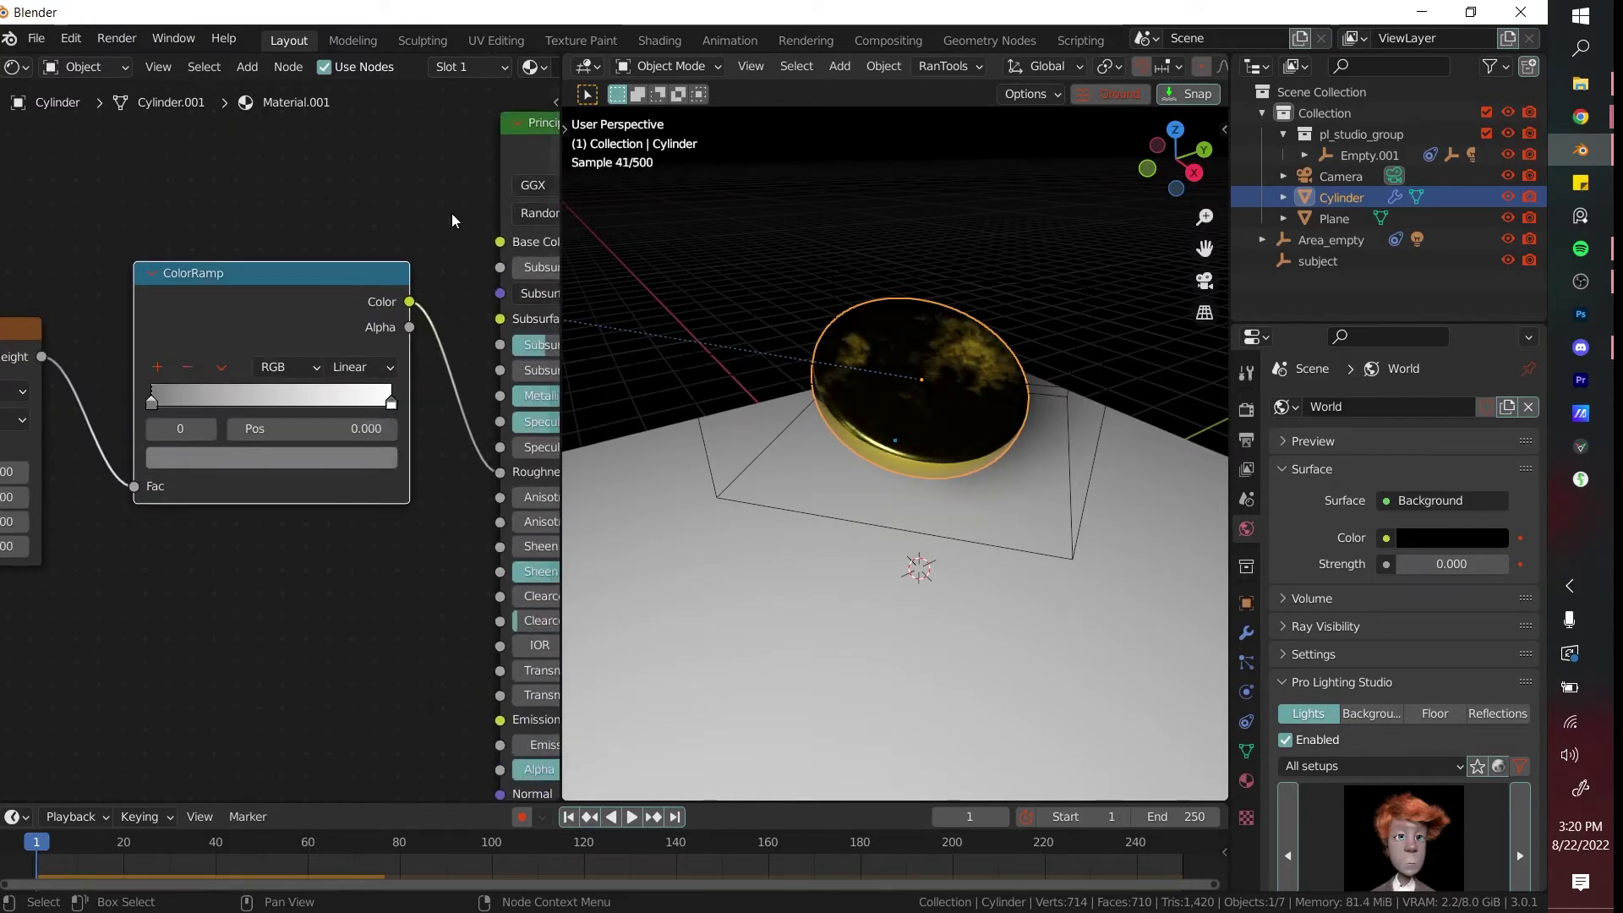
left_click_drag(185, 402, 242, 396)
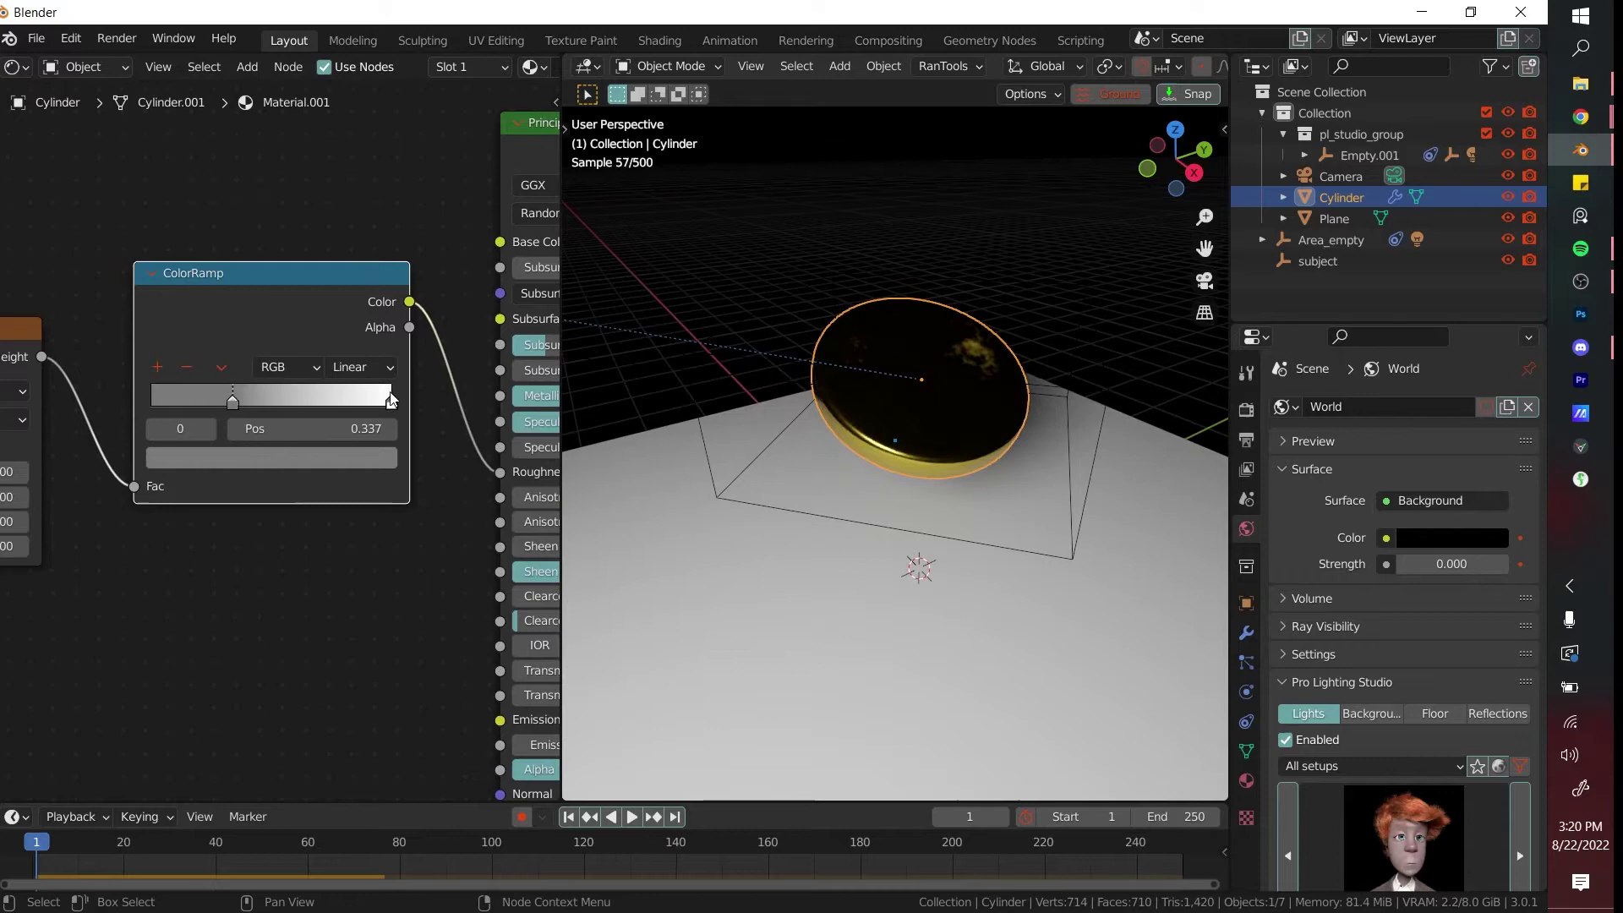
left_click(326, 464)
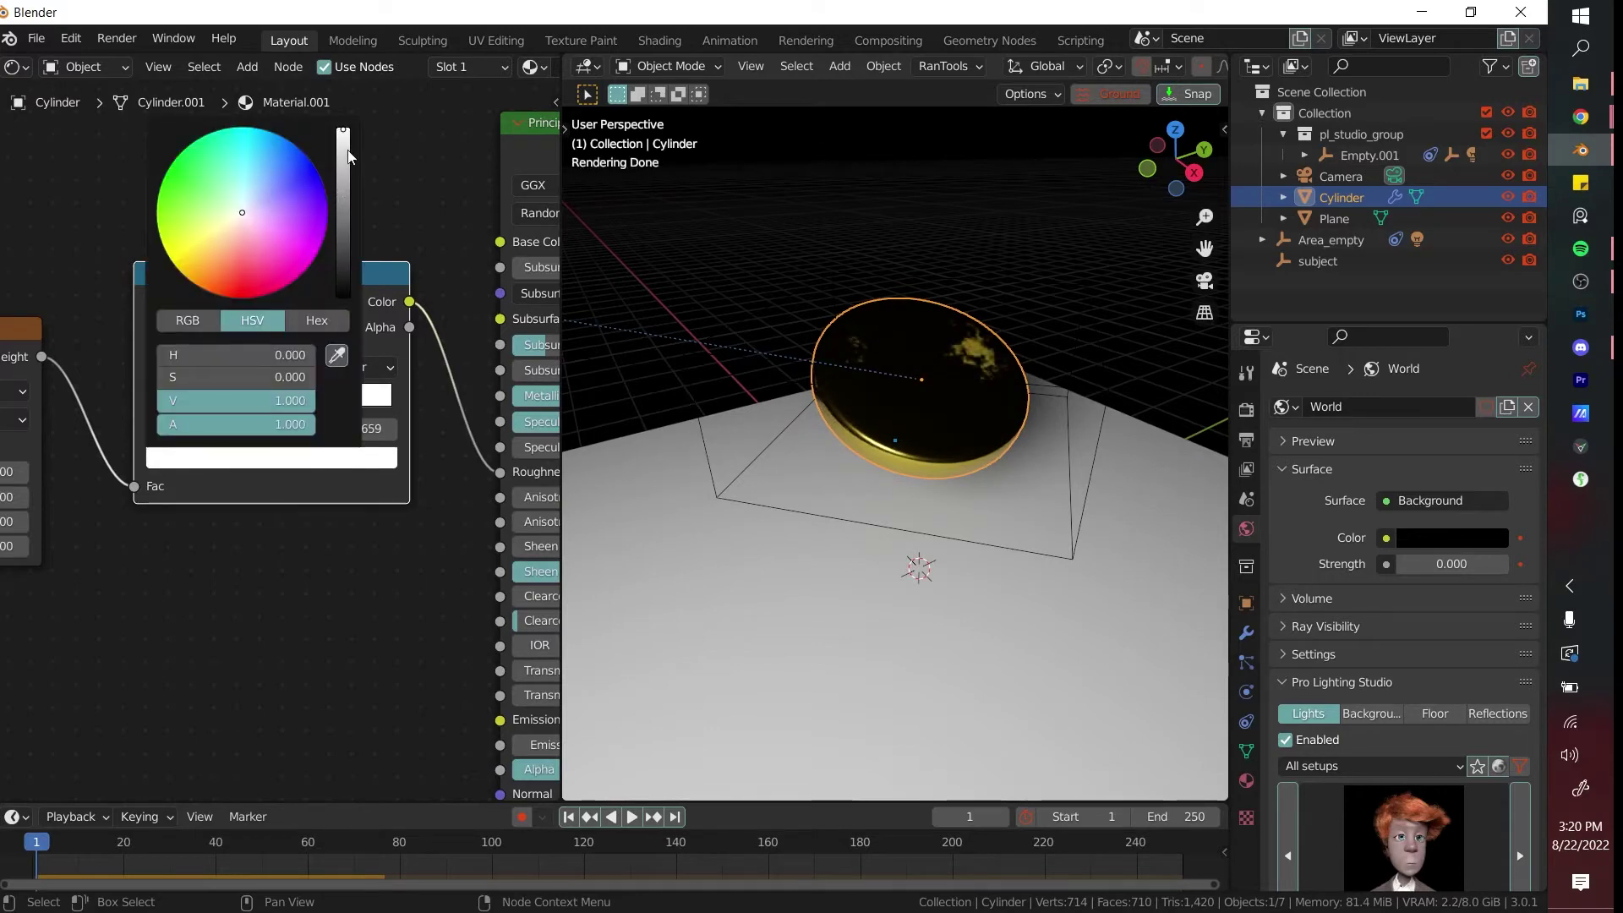
scroll(948, 489, "up", 3)
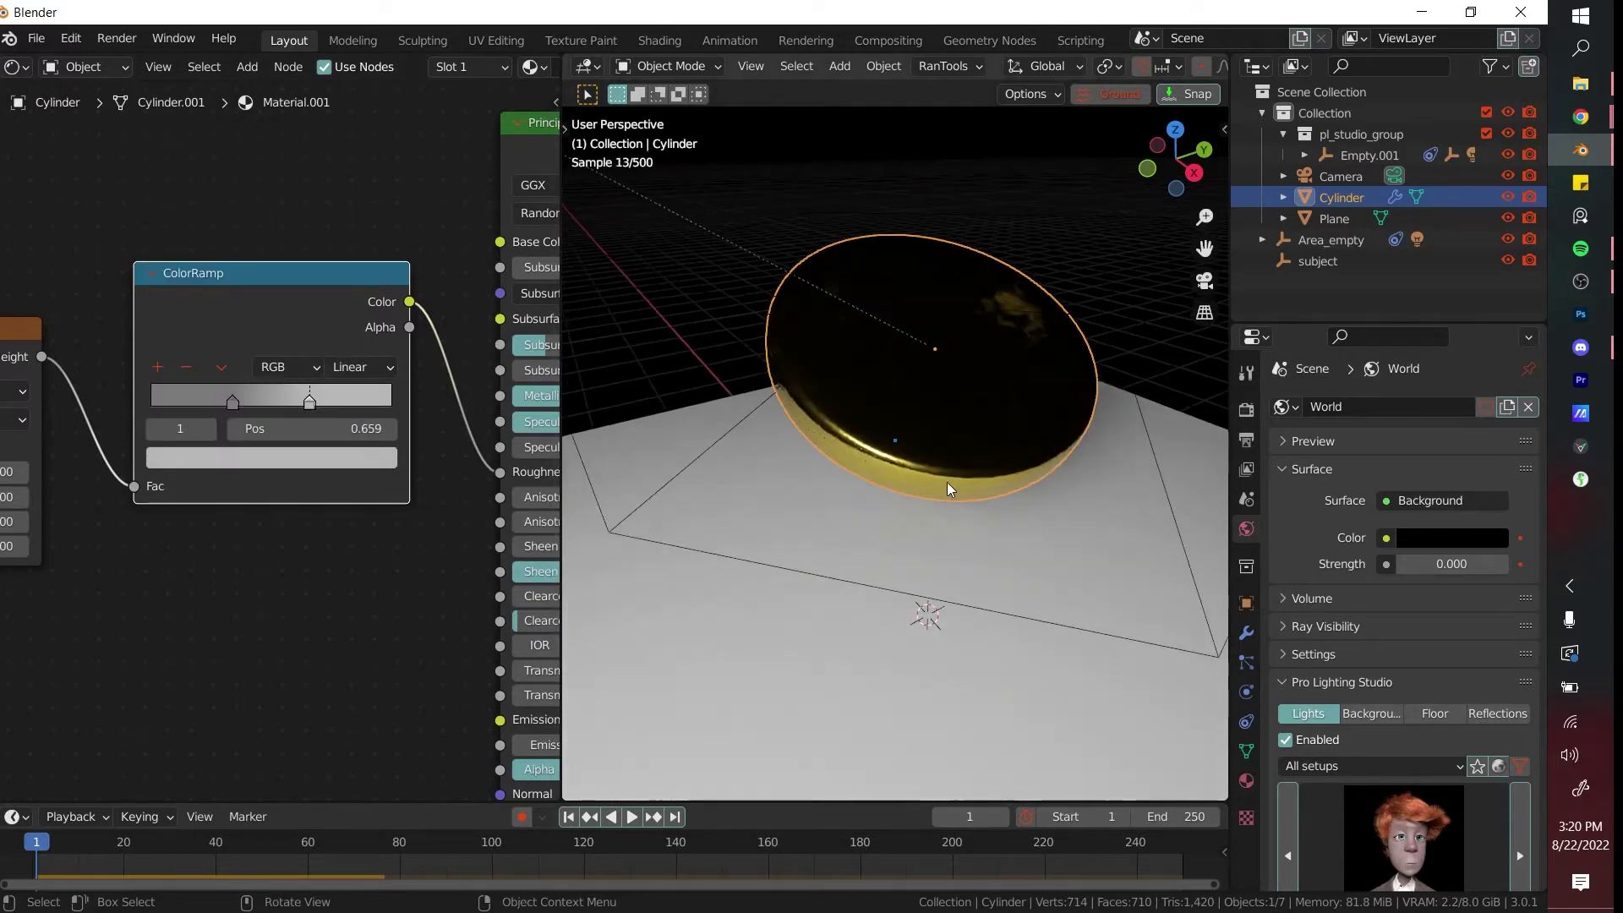
- Add a Bump node, feed the ColorRamp's Color into its Height, and connect its Normal to the Principled BSDF's Normal
scroll(948, 489, "down", 4)
scroll(319, 467, "down", 3)
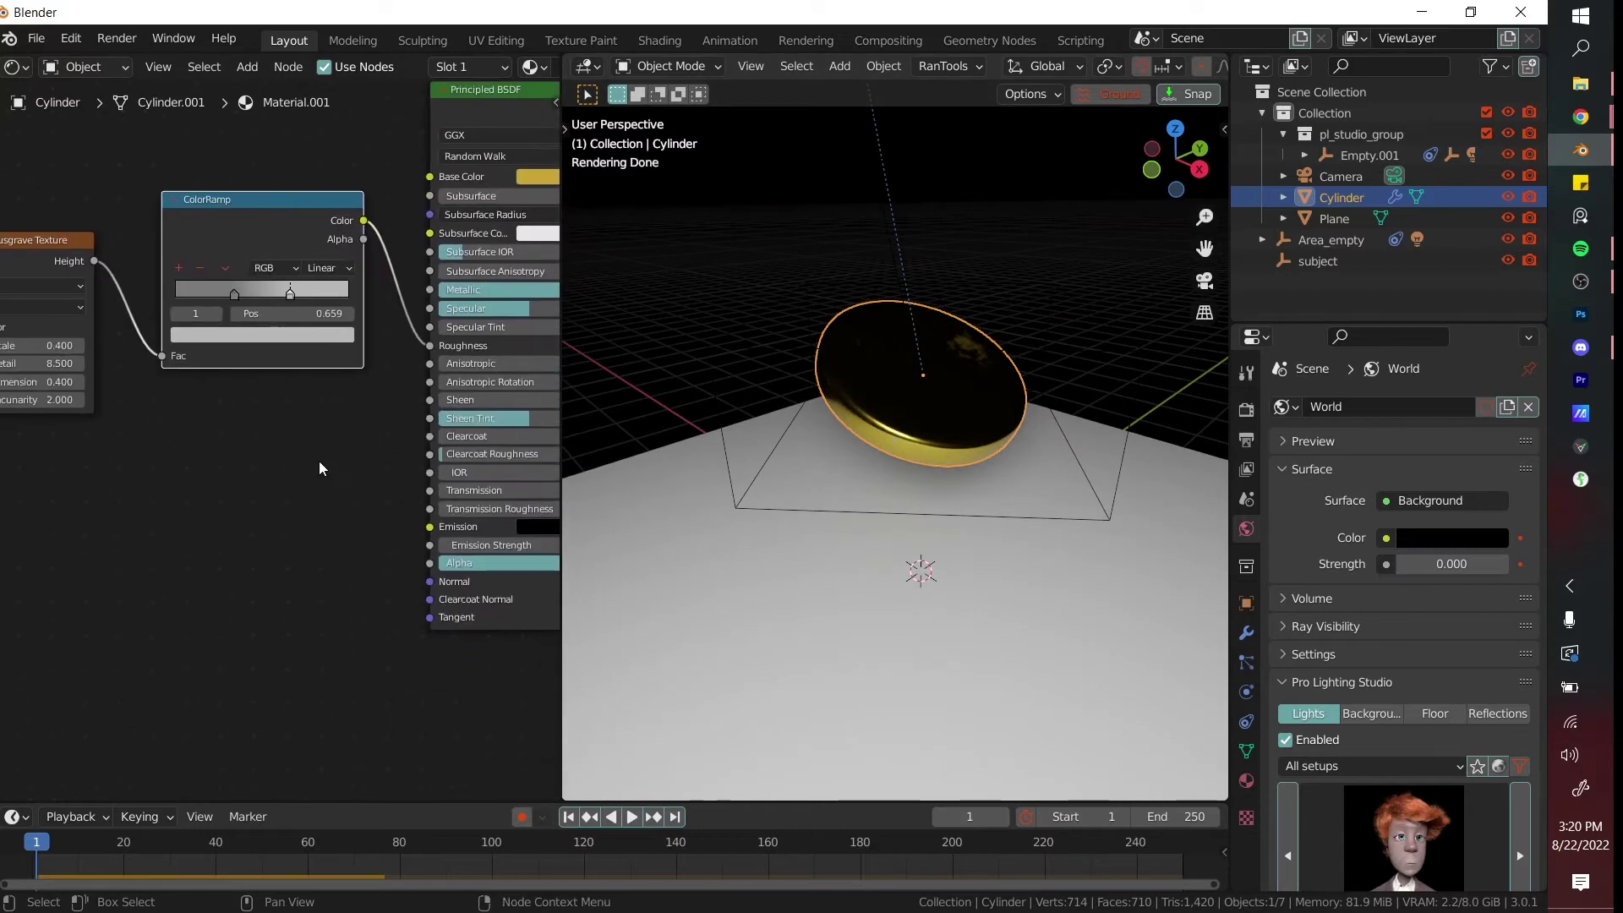
key("shift+a")
key("Return")
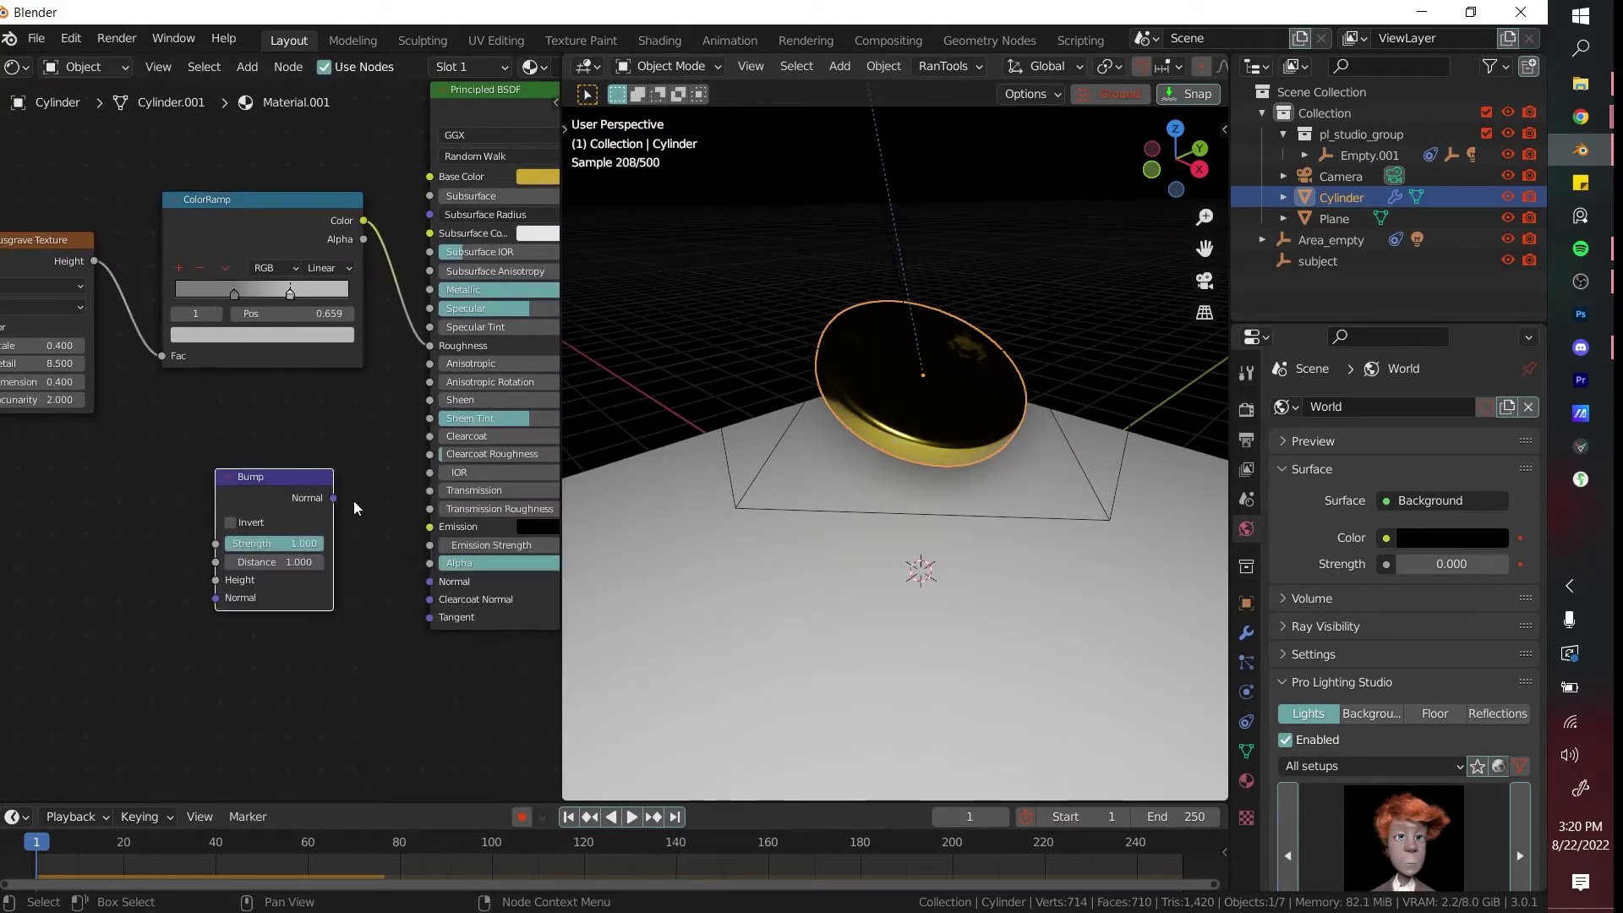
left_click_drag(363, 221, 216, 580)
scroll(1030, 376, "up", 10)
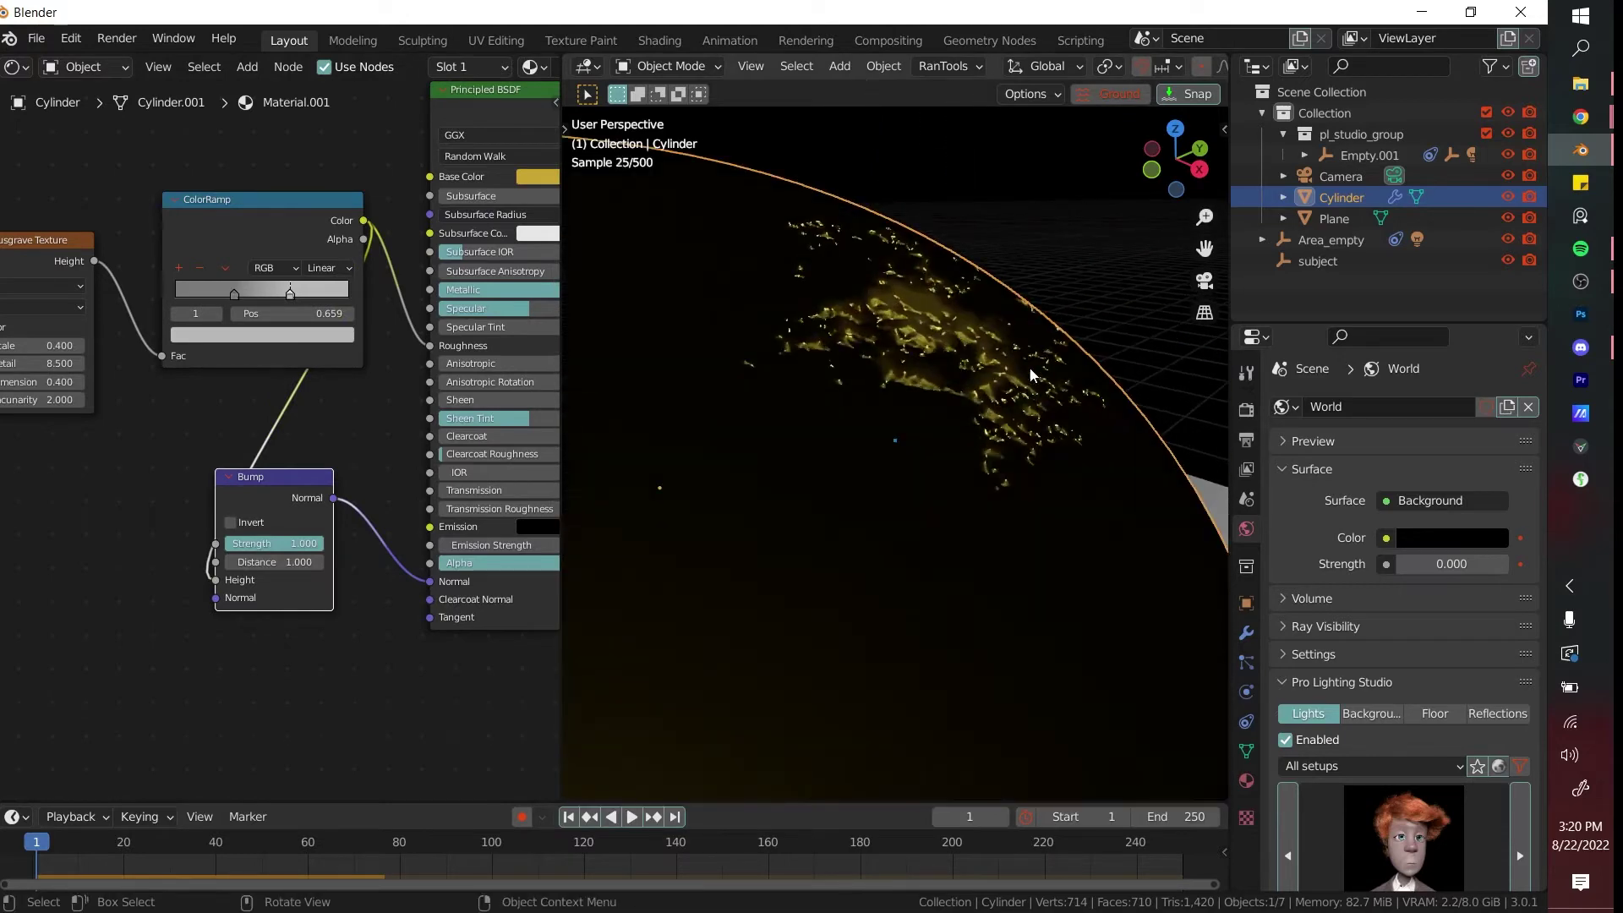
scroll(994, 502, "down", 8)
- Move the ColorRamp's darker stop to position 0.000 and set the Bump node's Distance to 0.200
left_click_drag(234, 294, 161, 297)
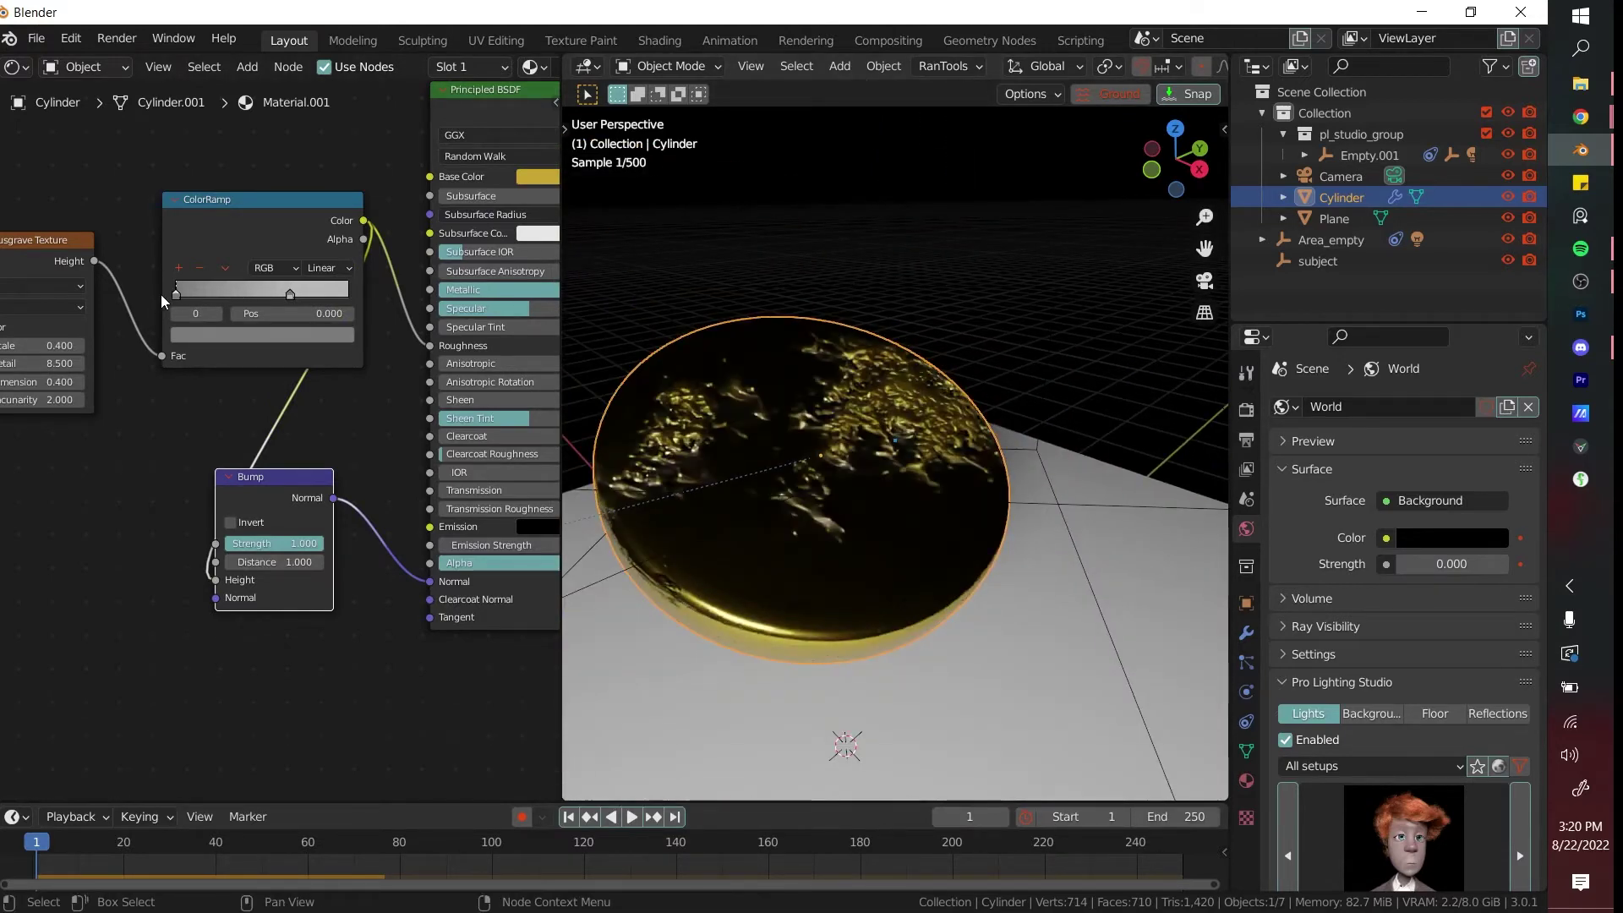
middle_click_drag(974, 462, 1024, 448)
scroll(946, 441, "up", 3)
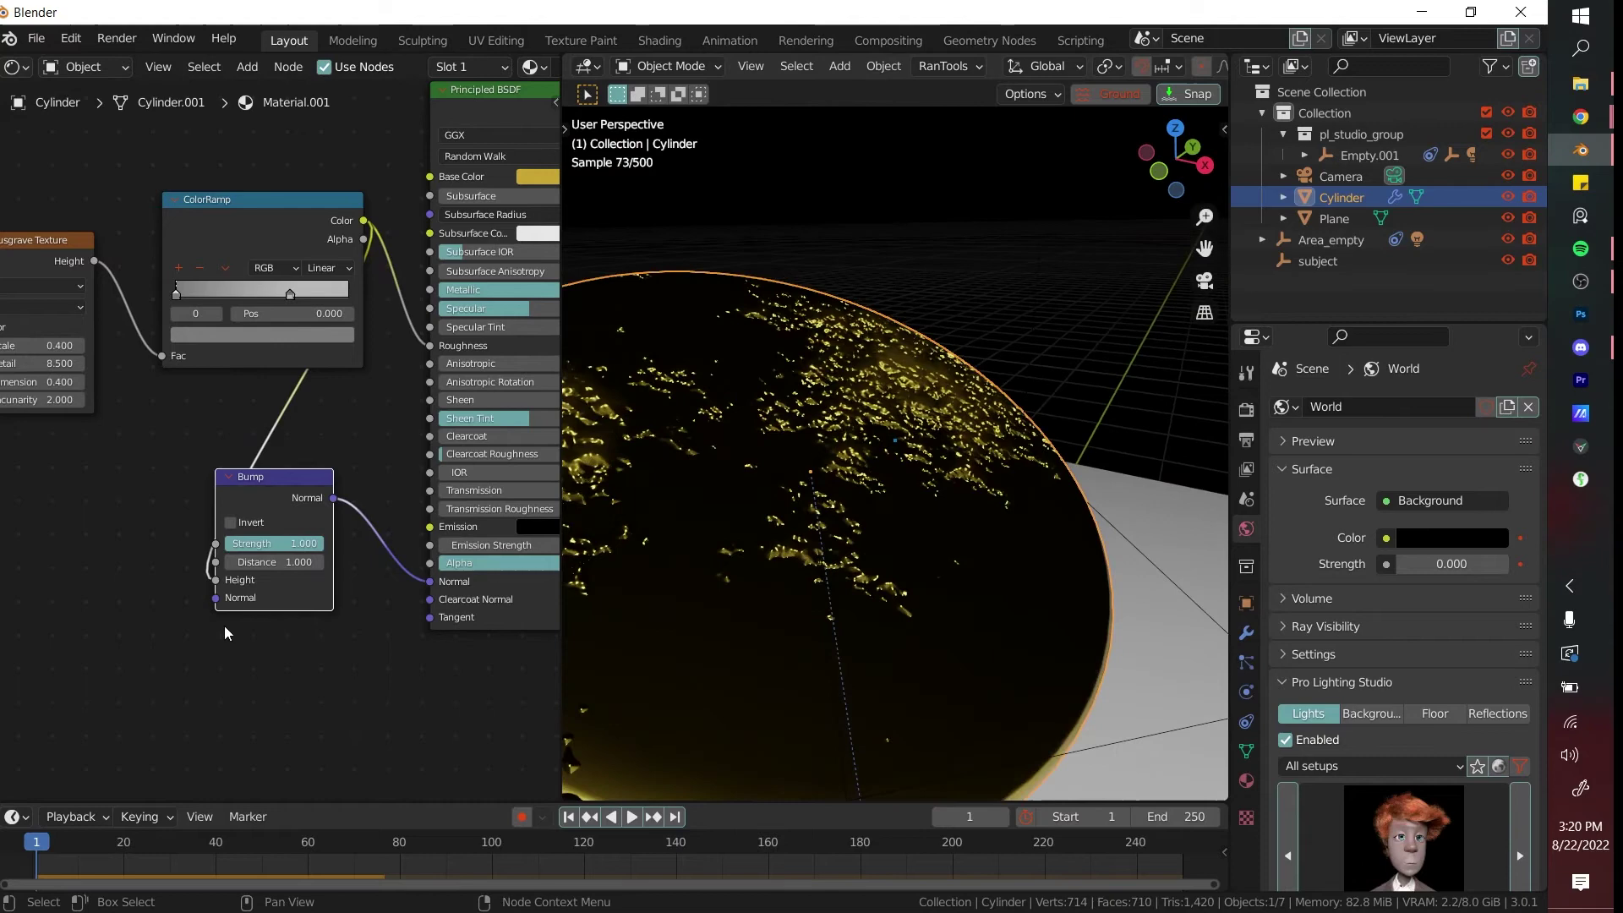
scroll(277, 601, "up", 2)
left_click_drag(291, 606, 254, 606)
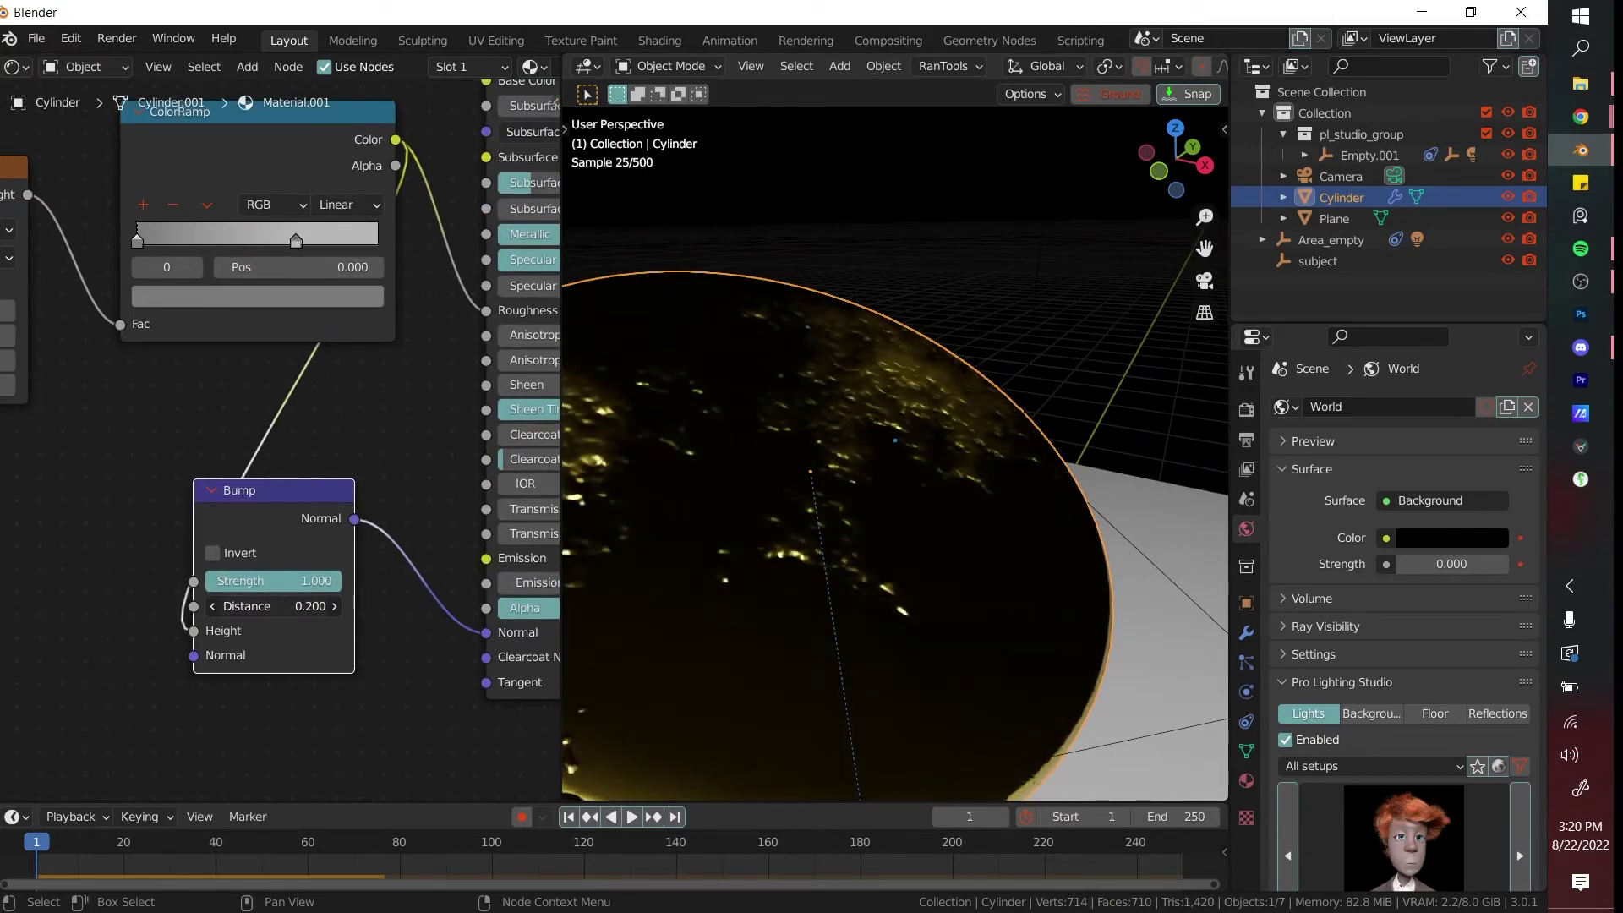
- Inspect the disc's bumpy surface up close and enable Invert on the Bump node
scroll(964, 438, "down", 7)
middle_click_drag(964, 438, 832, 453)
left_click(993, 312)
scroll(985, 529, "up", 4)
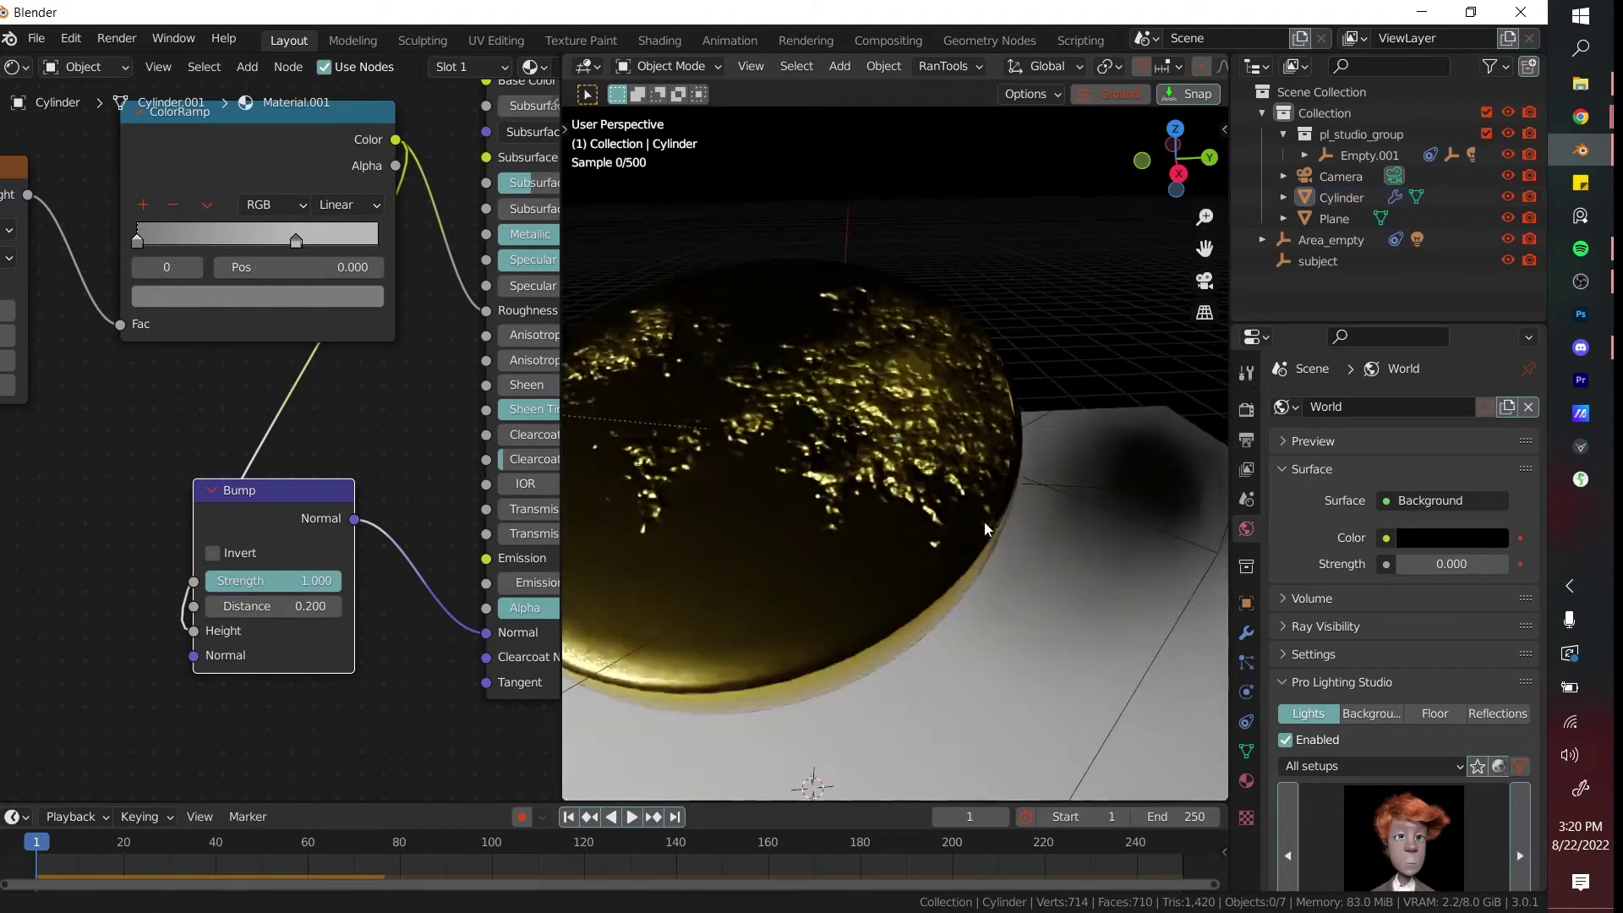
middle_click_drag(986, 529, 953, 525)
scroll(953, 524, "up", 2)
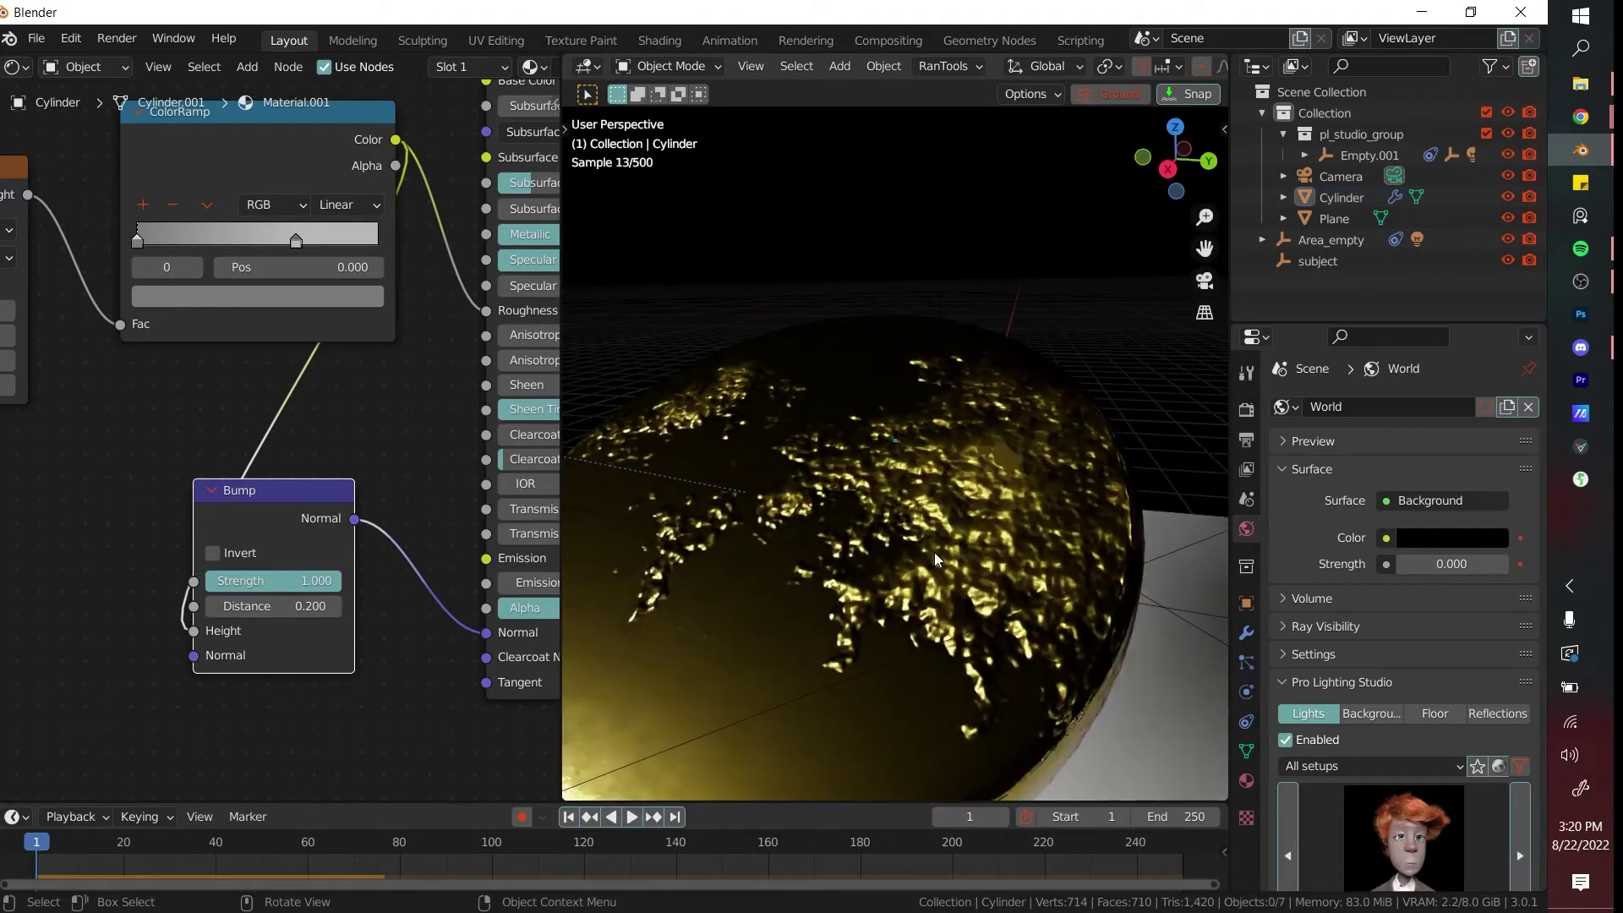
left_click(214, 553)
scroll(977, 410, "down", 8)
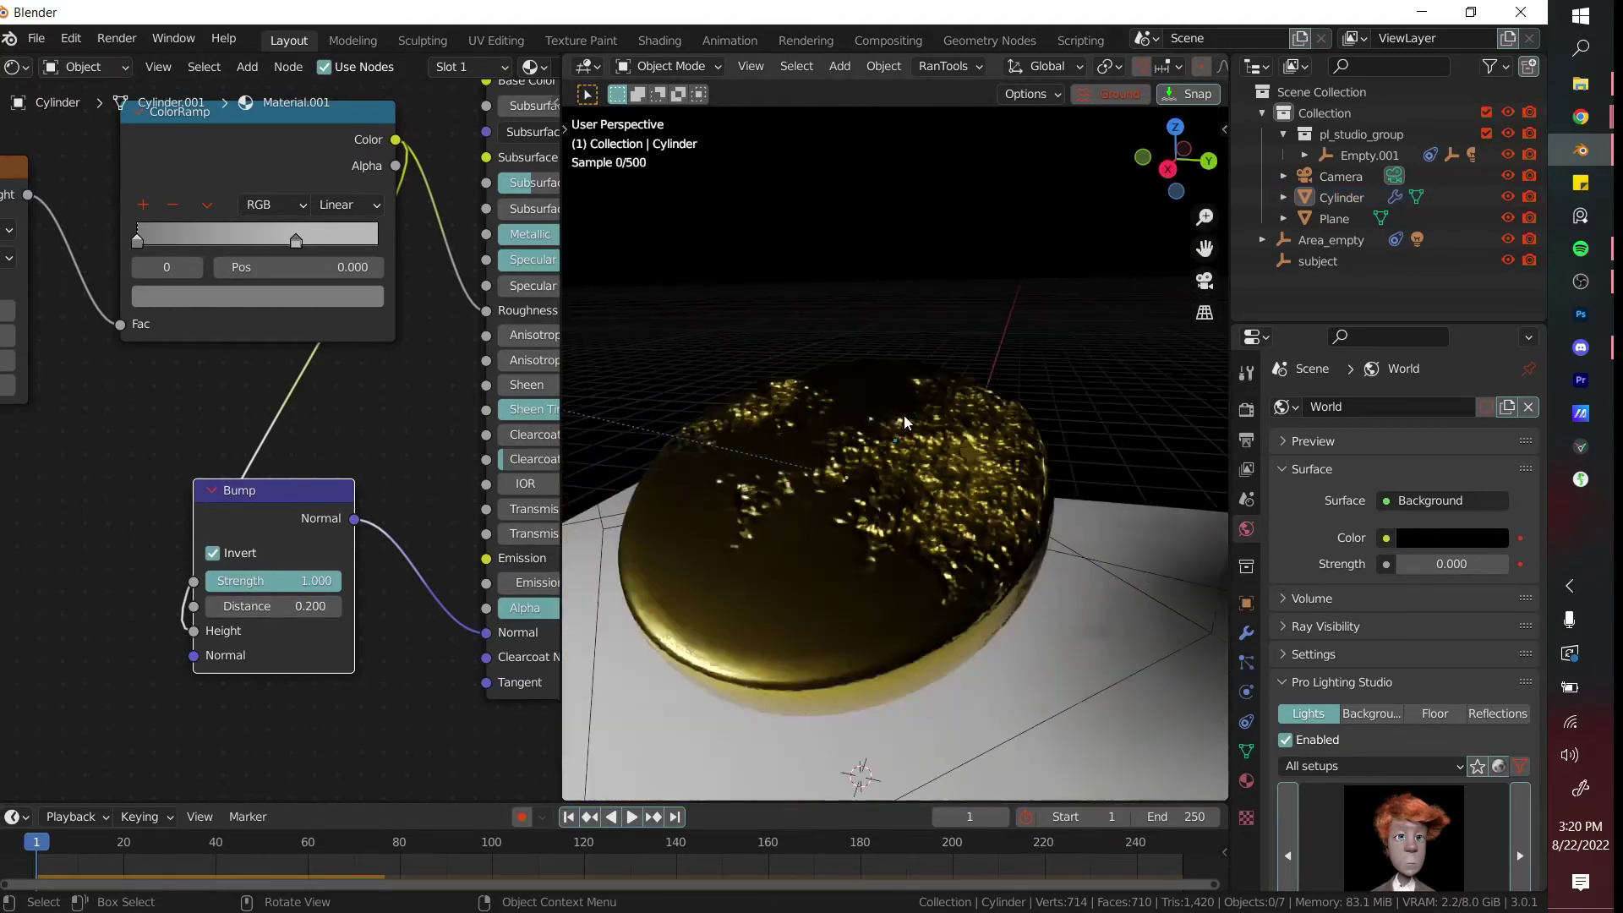
- Scale the gold disc down to a small coin above the slab and apply its scale
mouse_move(856, 493)
middle_mouse_down()
mouse_move(996, 507)
mouse_move(924, 514)
middle_mouse_up()
scroll(924, 514, "down", 3)
key("z")
left_click(1116, 547)
scroll(1063, 534, "up", 5)
key("z")
left_click(1030, 497)
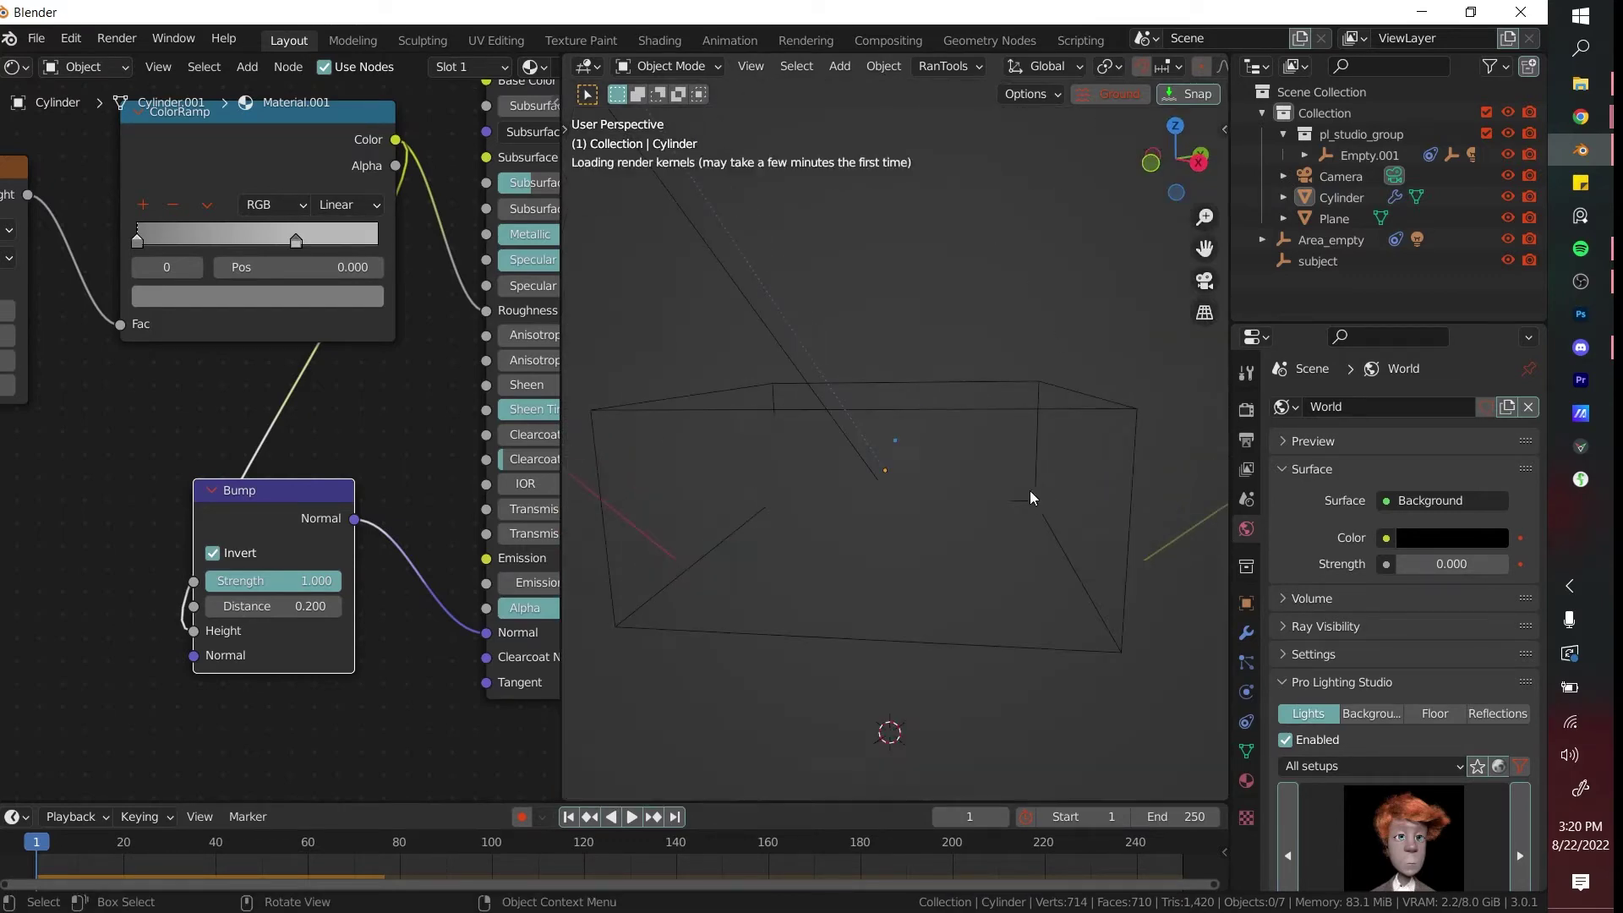
left_click(972, 507)
key("s")
left_click(940, 506)
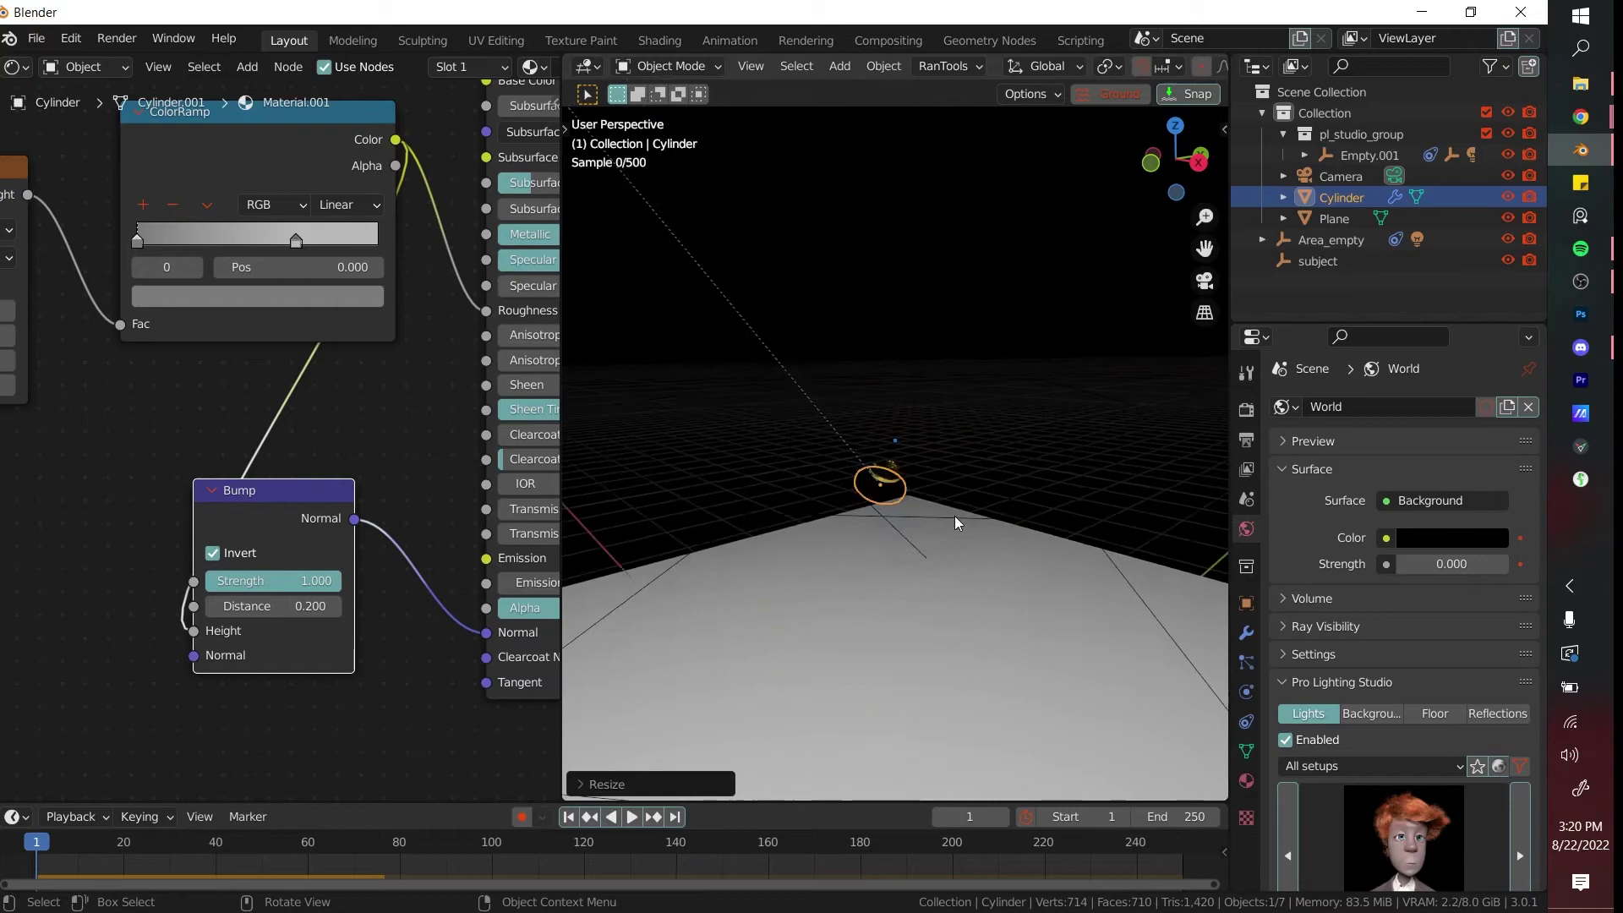
scroll(971, 431, "up", 7)
middle_click_drag(956, 522, 1001, 443, "shift")
key("ctrl+a")
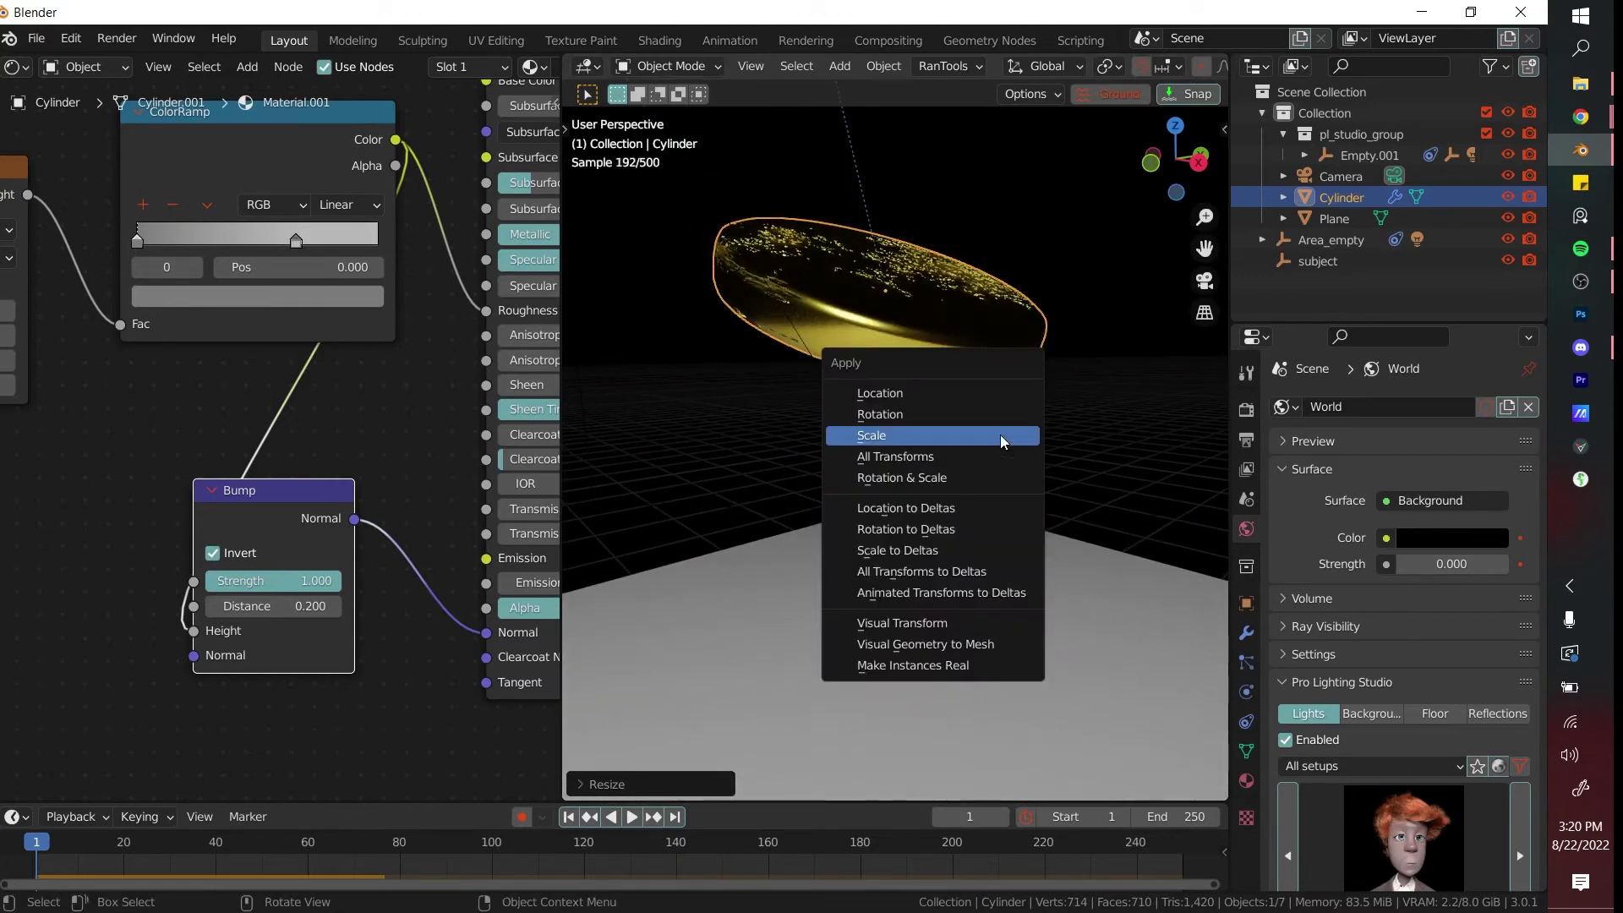
left_click(1002, 435)
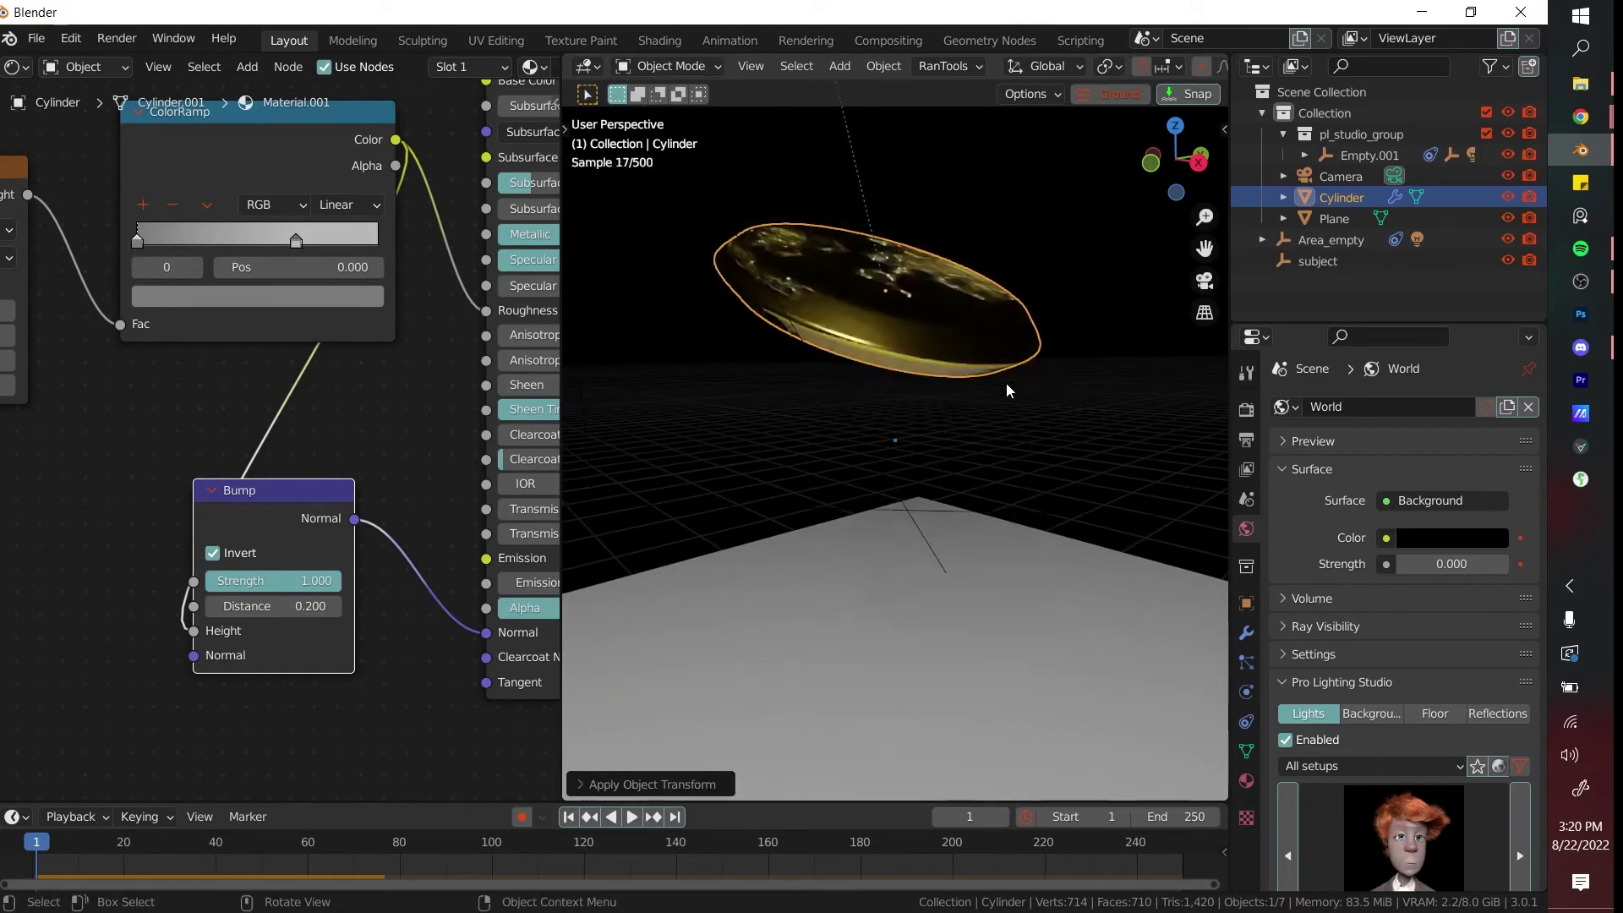
- Set the coin's Bevel modifier amount to 0.001 m and check its edge
left_click(1247, 634)
left_click_drag(1441, 586, 1411, 586)
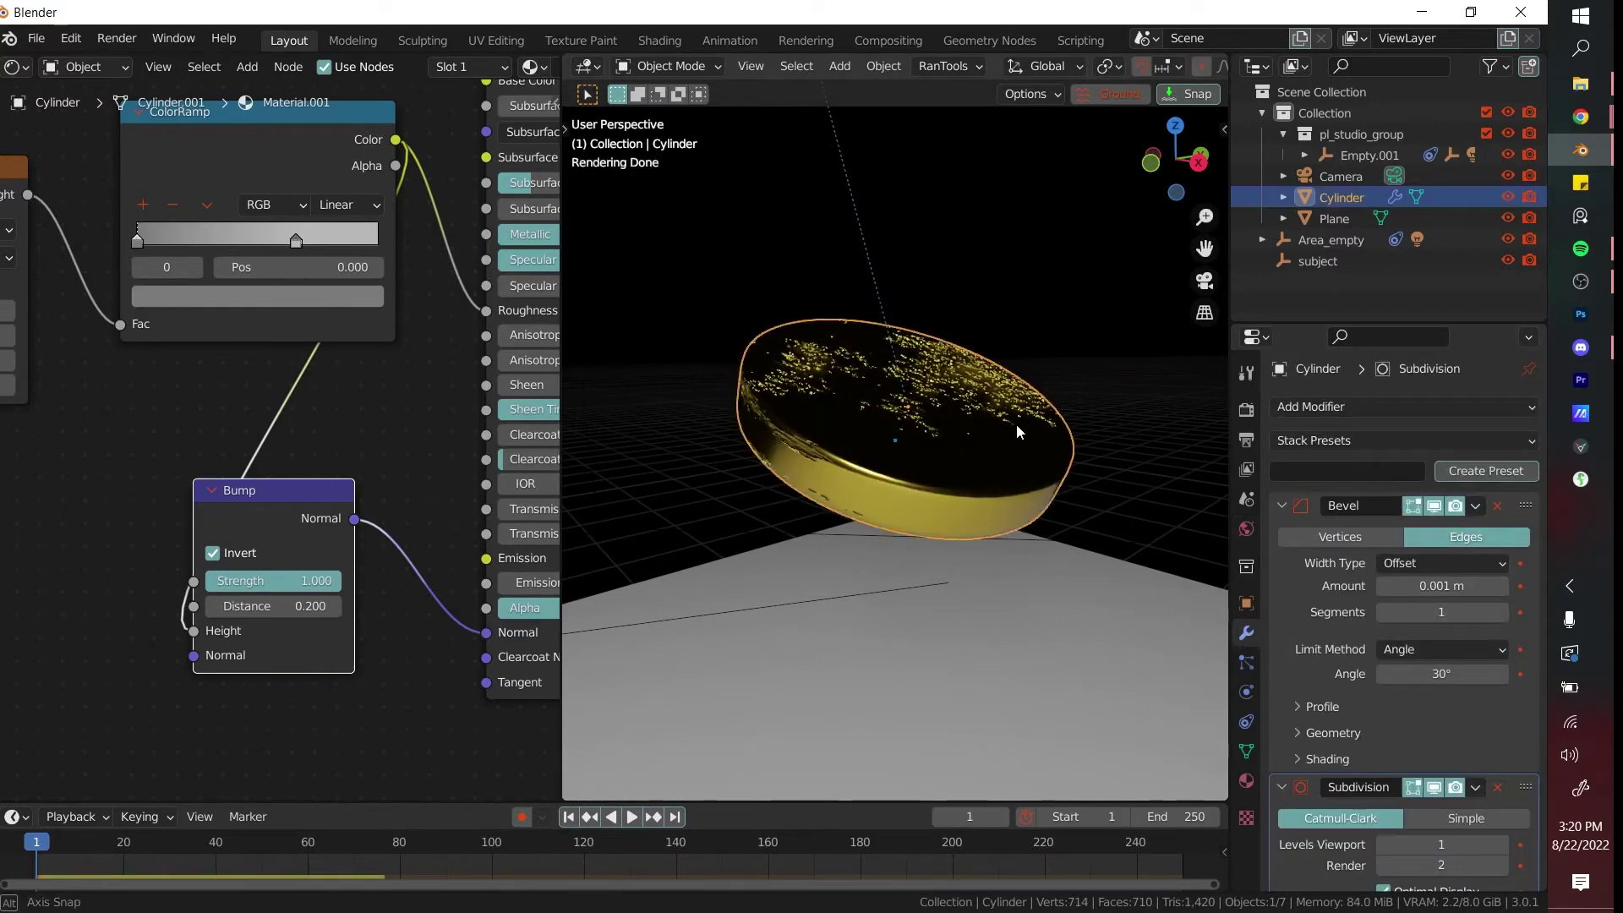
mouse_move(1016, 424)
middle_mouse_down()
mouse_move(977, 460)
mouse_move(1007, 440)
middle_mouse_up()
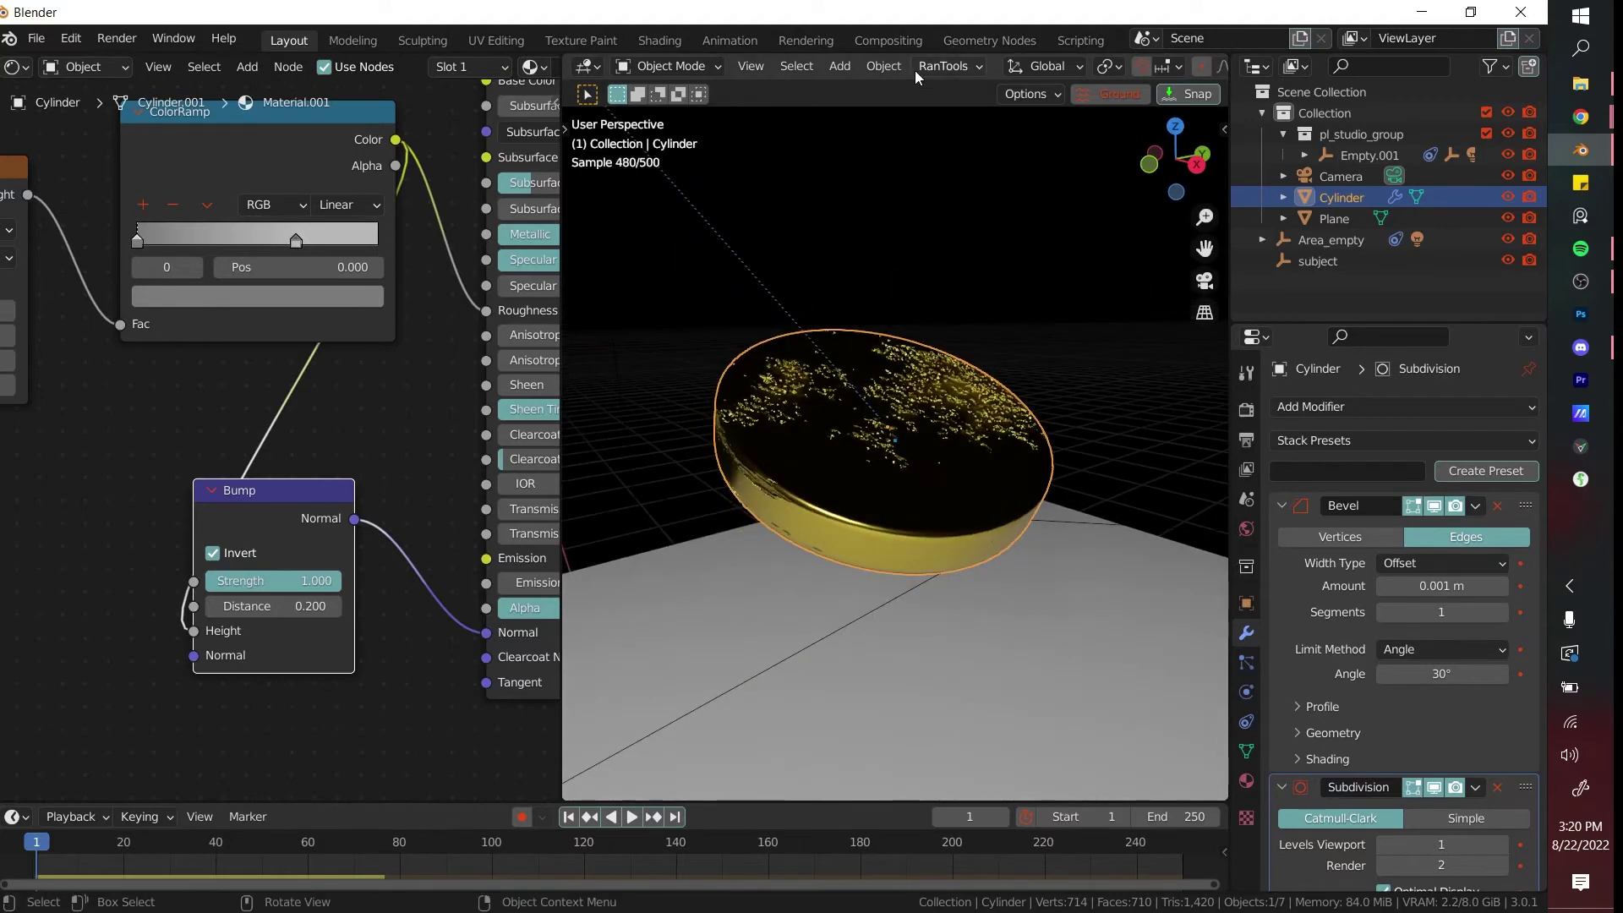
- Calculate the coin's rigid body mass from a material preset
left_click(884, 67)
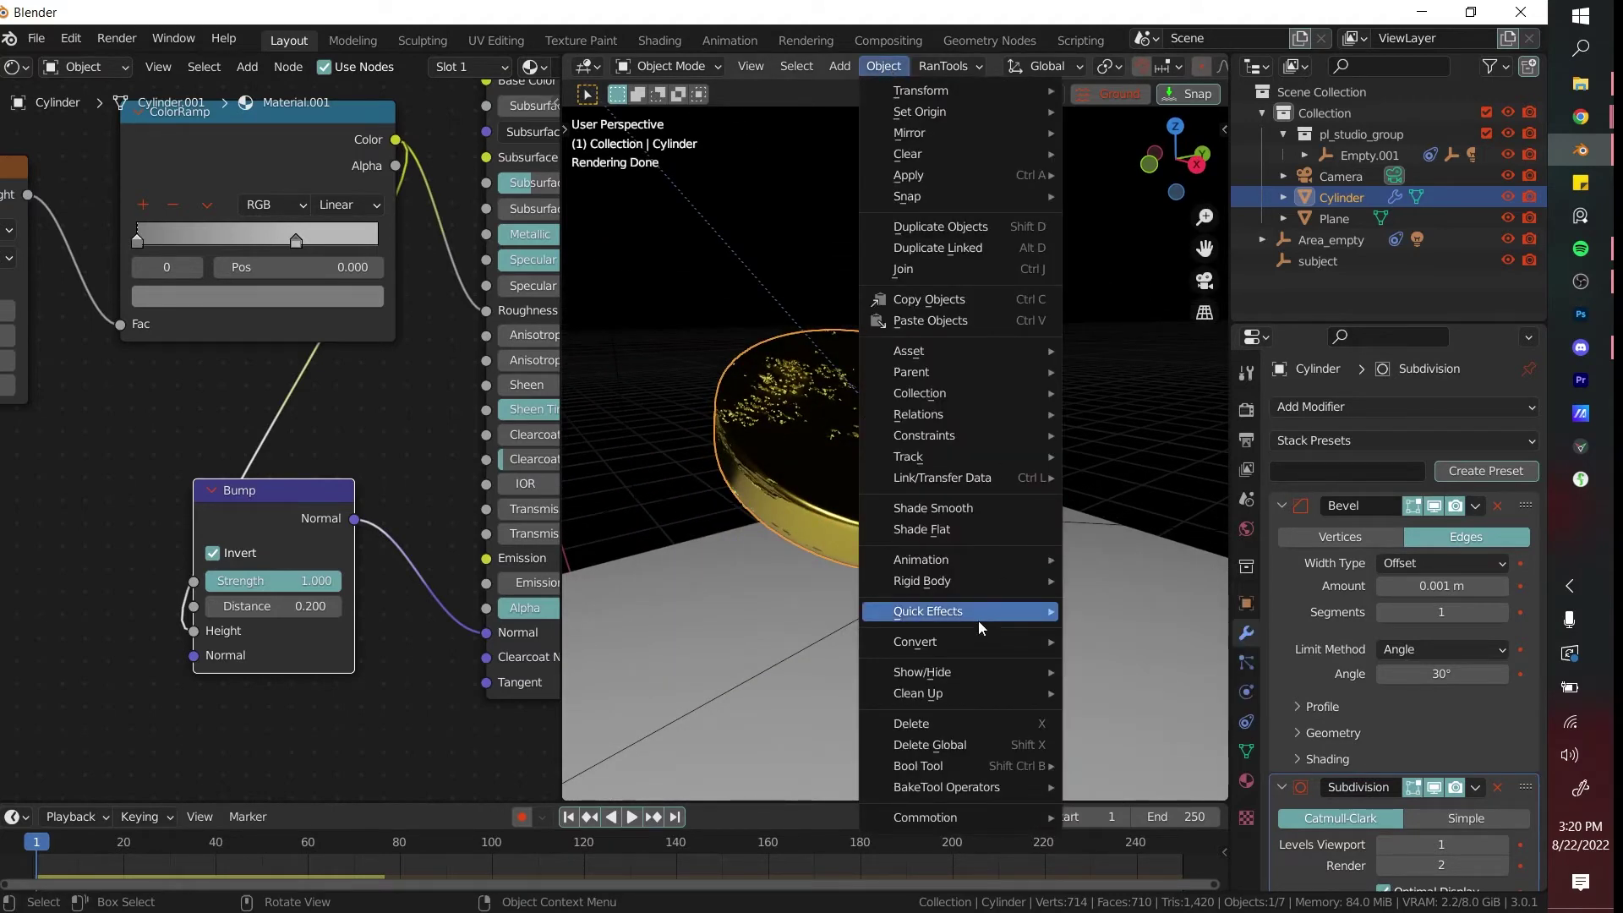
mouse_move(962, 581)
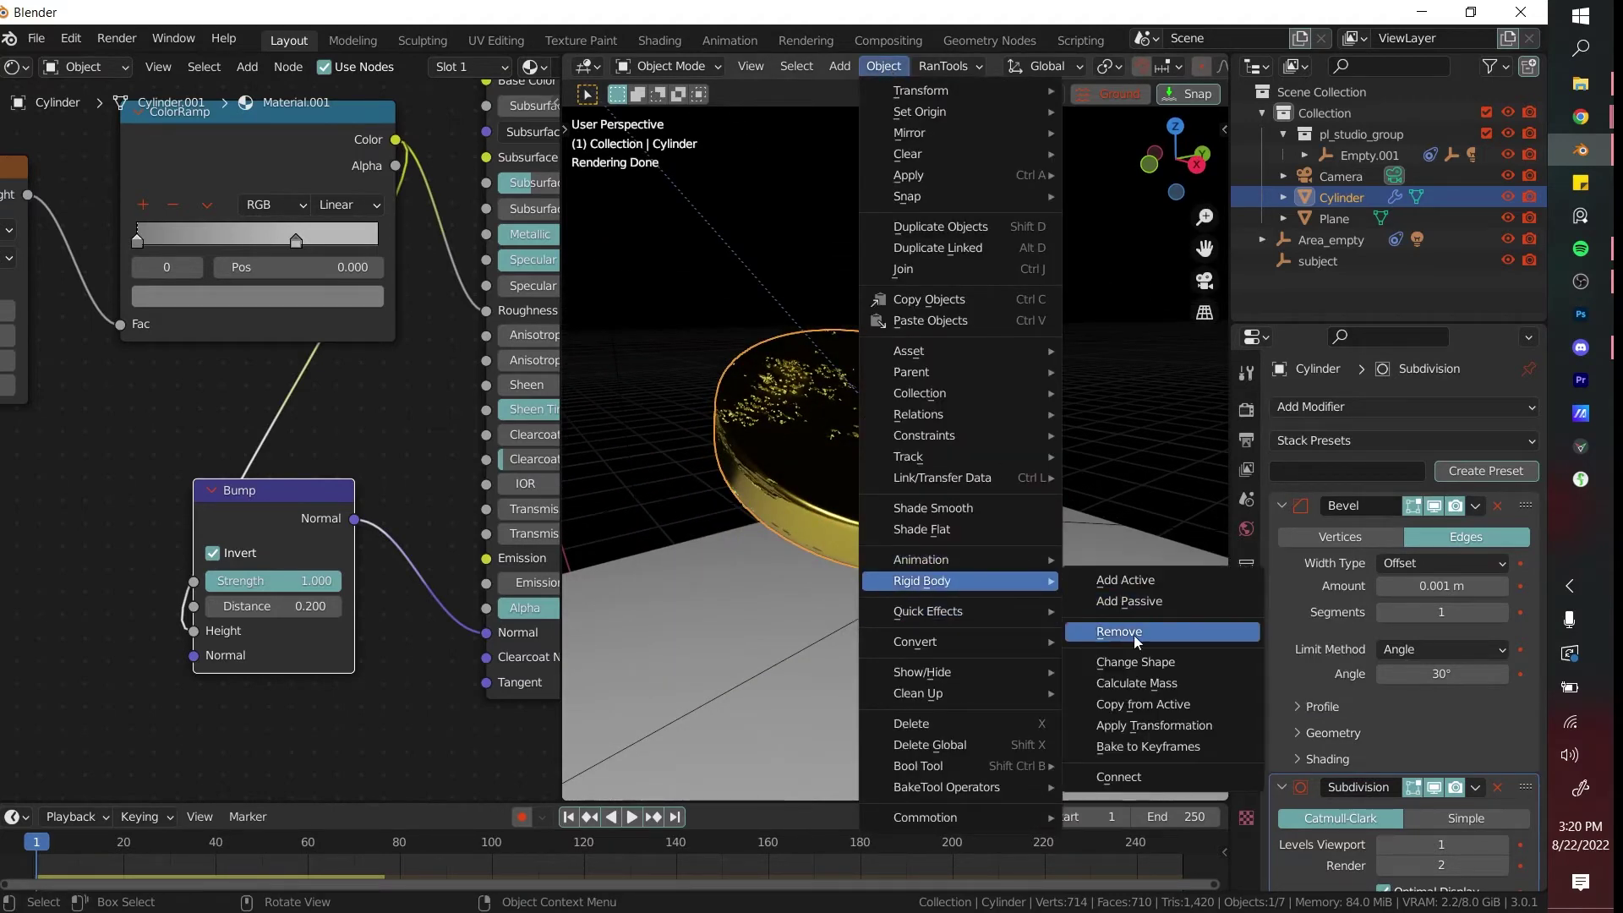
left_click(1137, 683)
left_click(1099, 604)
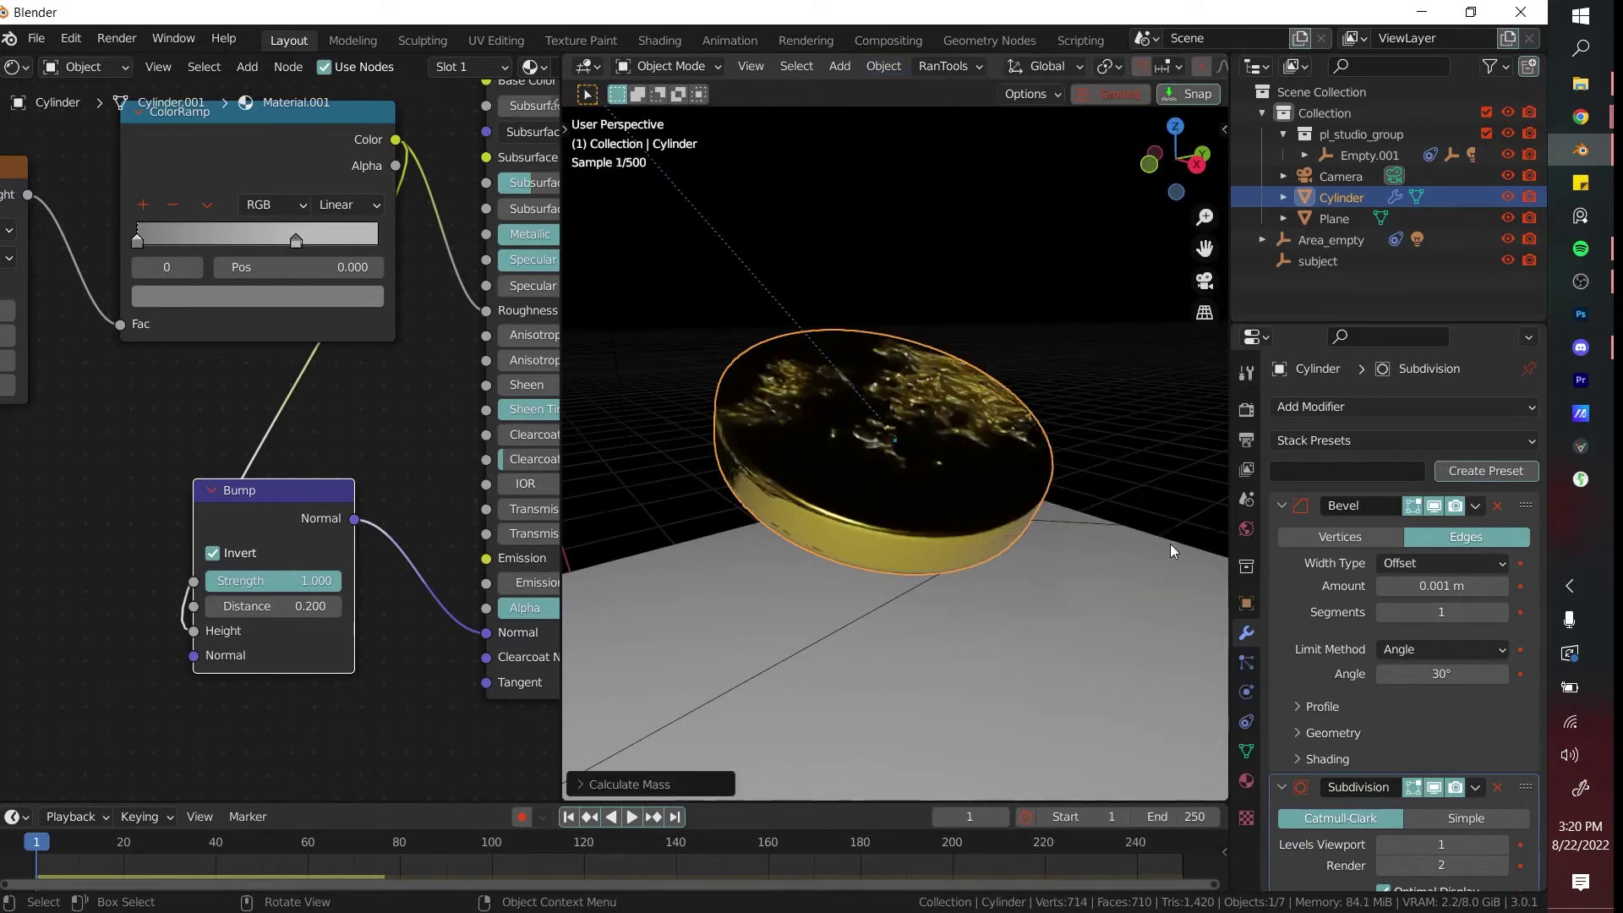
- Show the coin's physics properties and play the simulation to check how it falls on the slab
left_click(1246, 691)
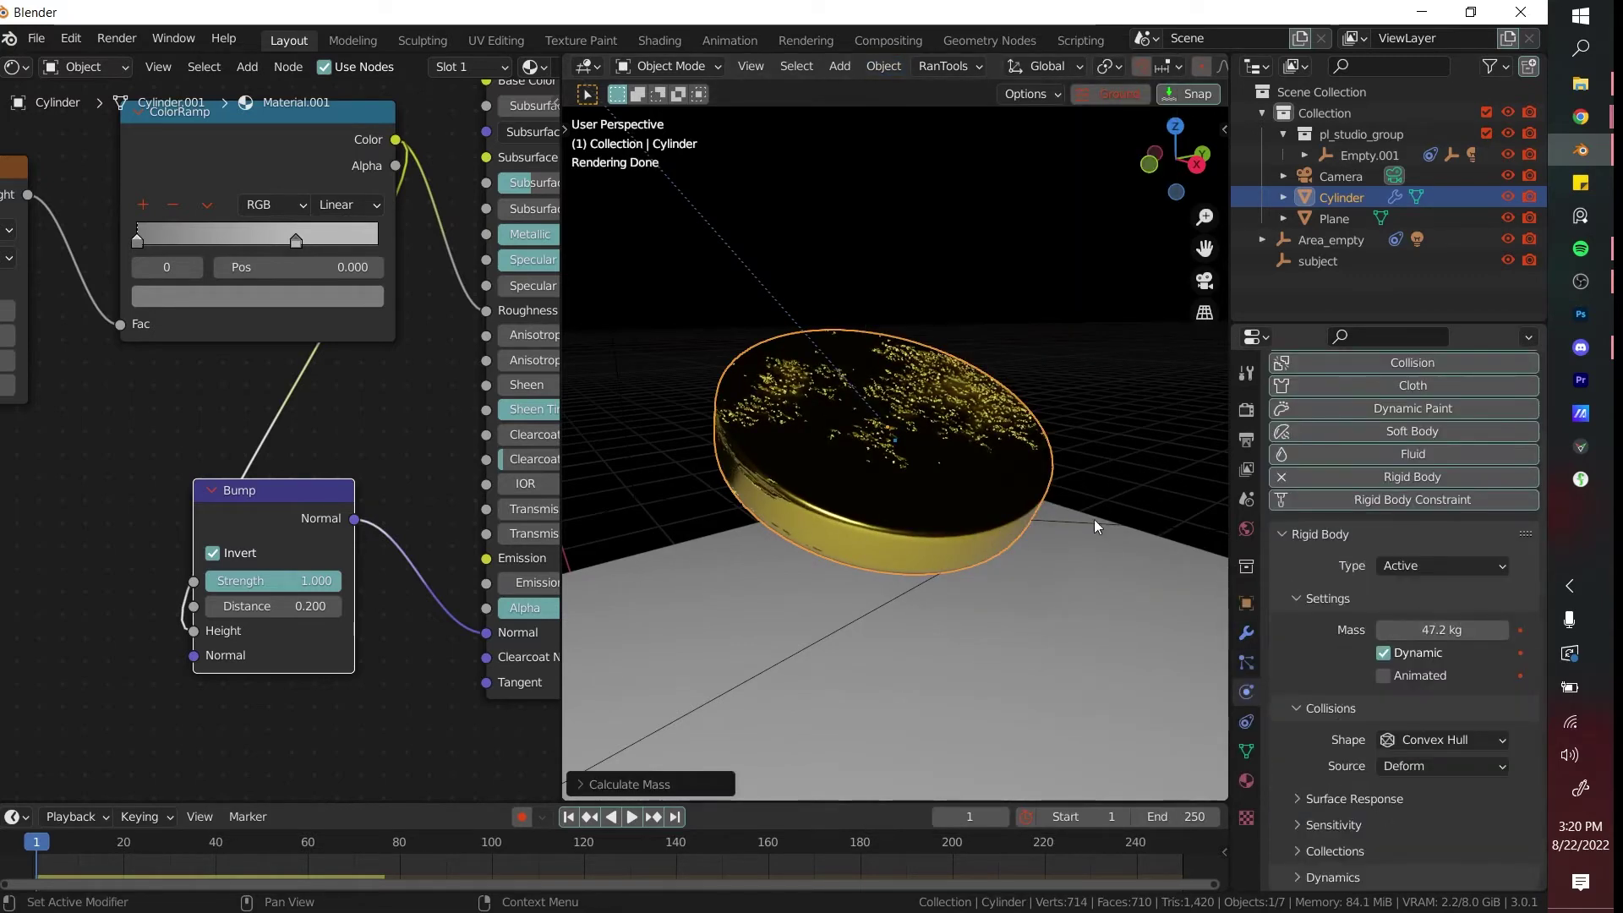
key("space")
left_click(1006, 408)
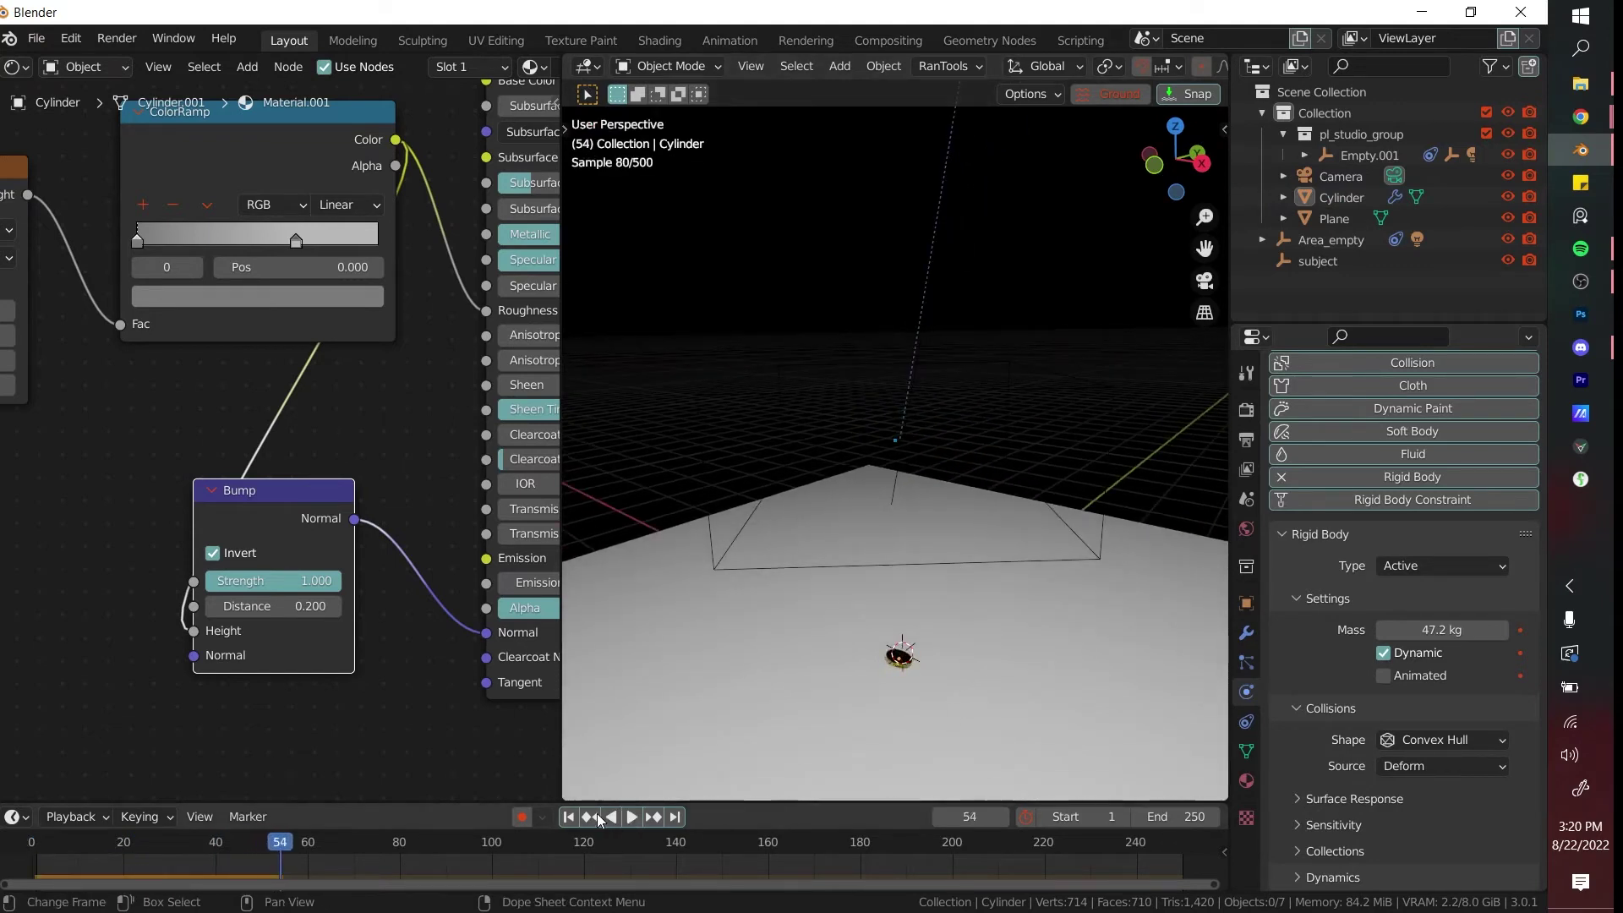
key("shift+d")
left_click(982, 457)
key("r")
key("r")
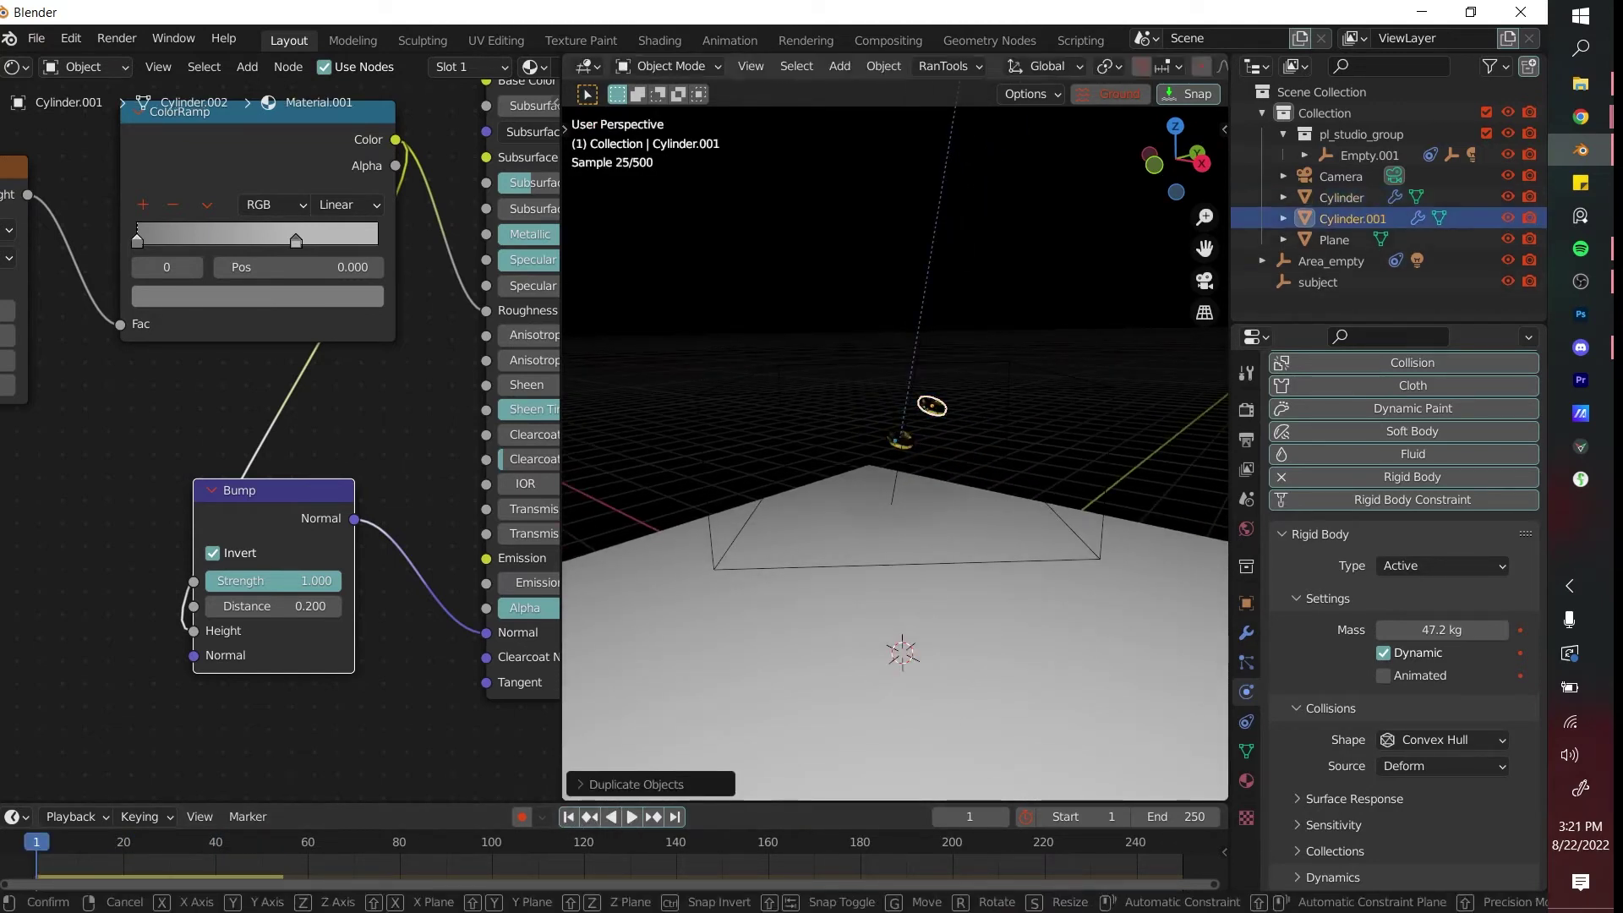
left_click(992, 469)
scroll(991, 469, "up", 4)
key("ctrl+z")
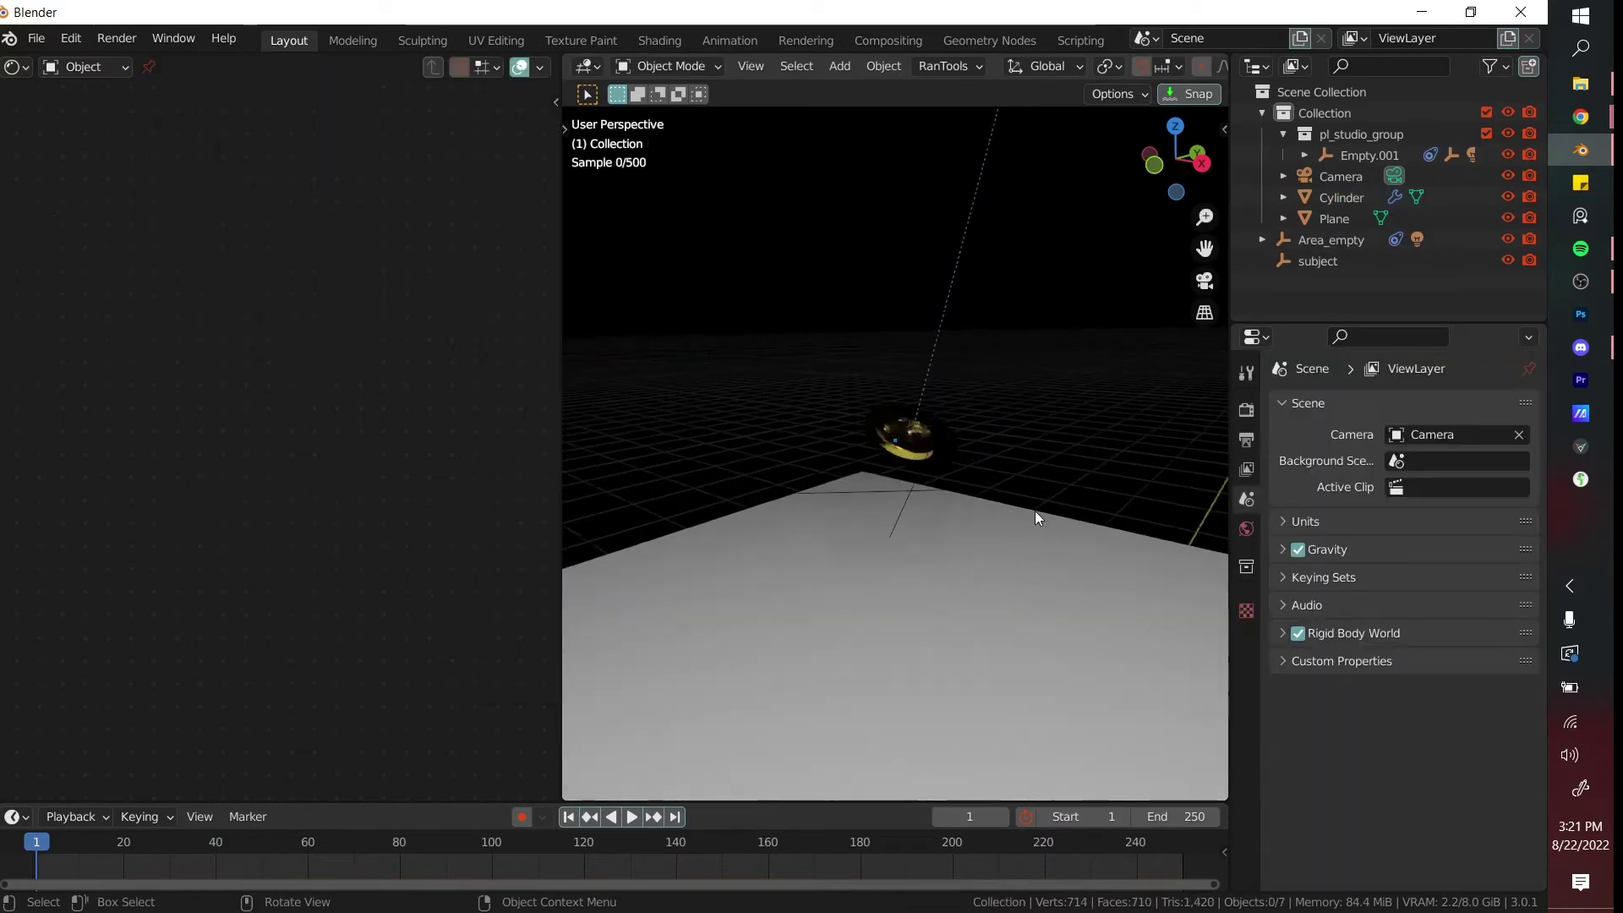
- Set the coin's rigid body collision shape to Cylinder
left_click(1476, 809)
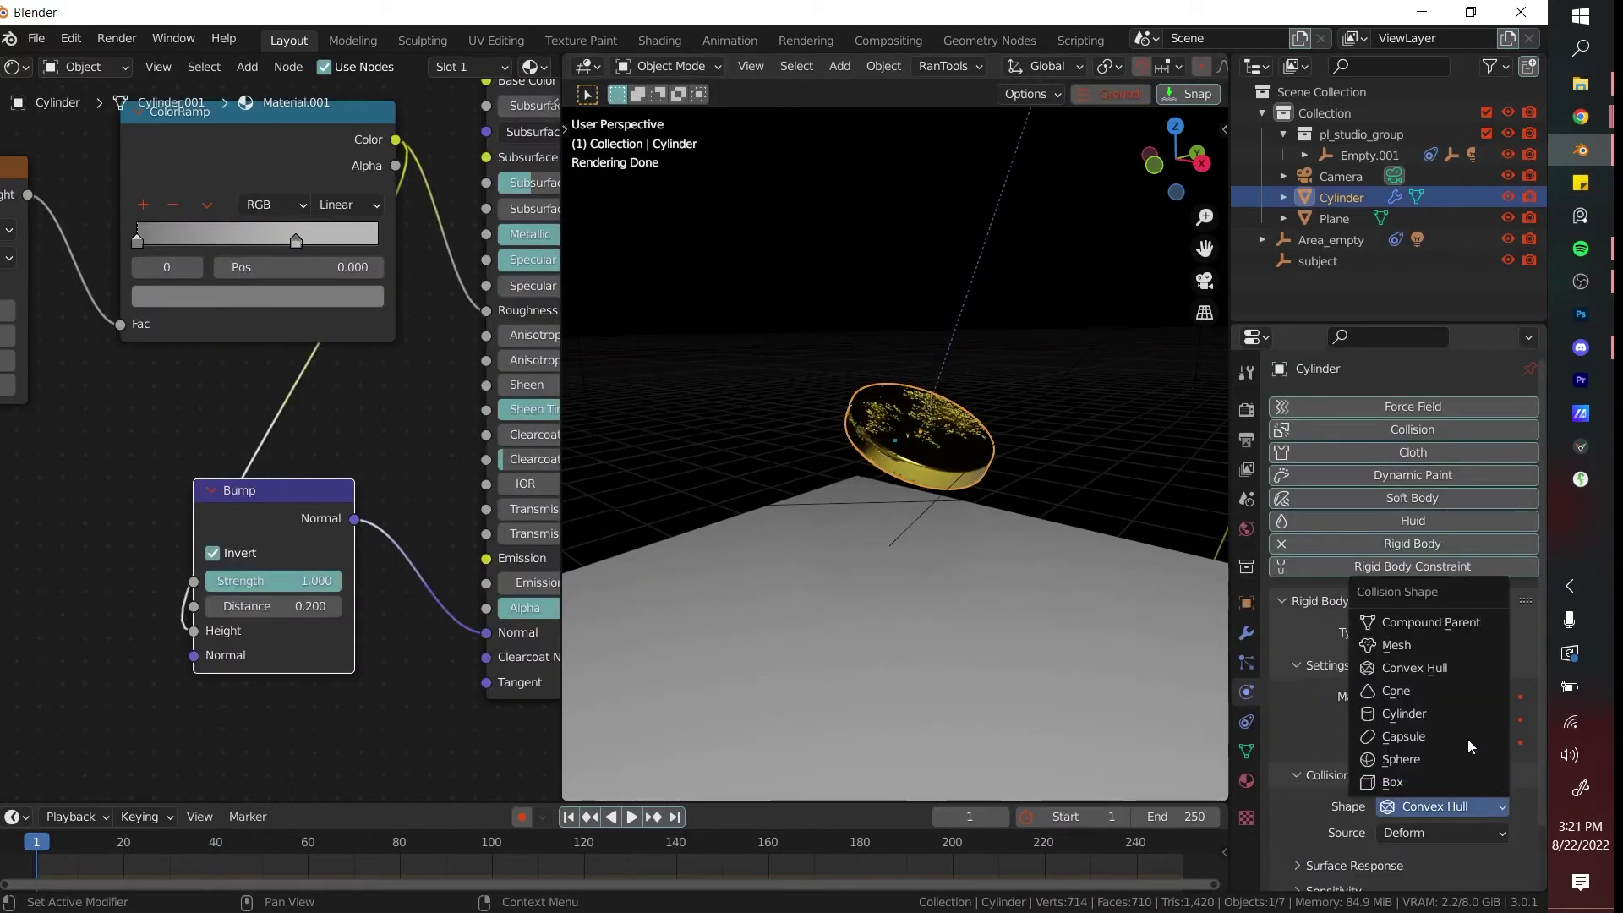
left_click(1463, 717)
middle_click_drag(1183, 592, 1001, 496)
scroll(1065, 441, "down", 4)
middle_click_drag(1064, 441, 1019, 499)
- Apply the Bevel and Subdivision modifiers to the coin
left_click(1246, 632)
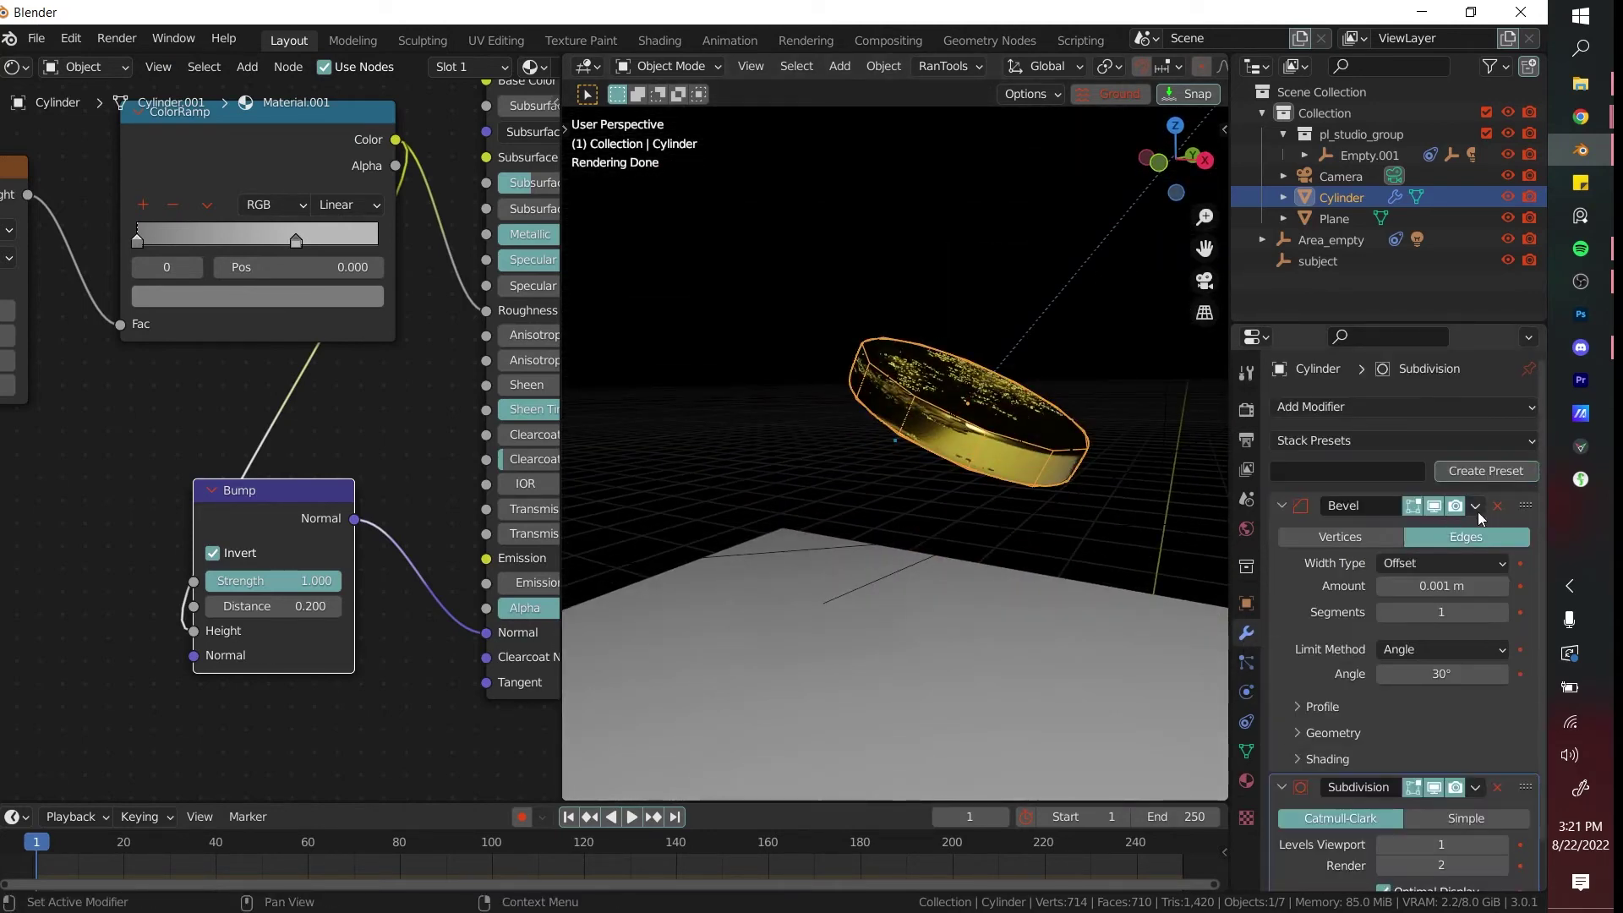
left_click(1475, 507)
left_click(1470, 528)
left_click(1475, 506)
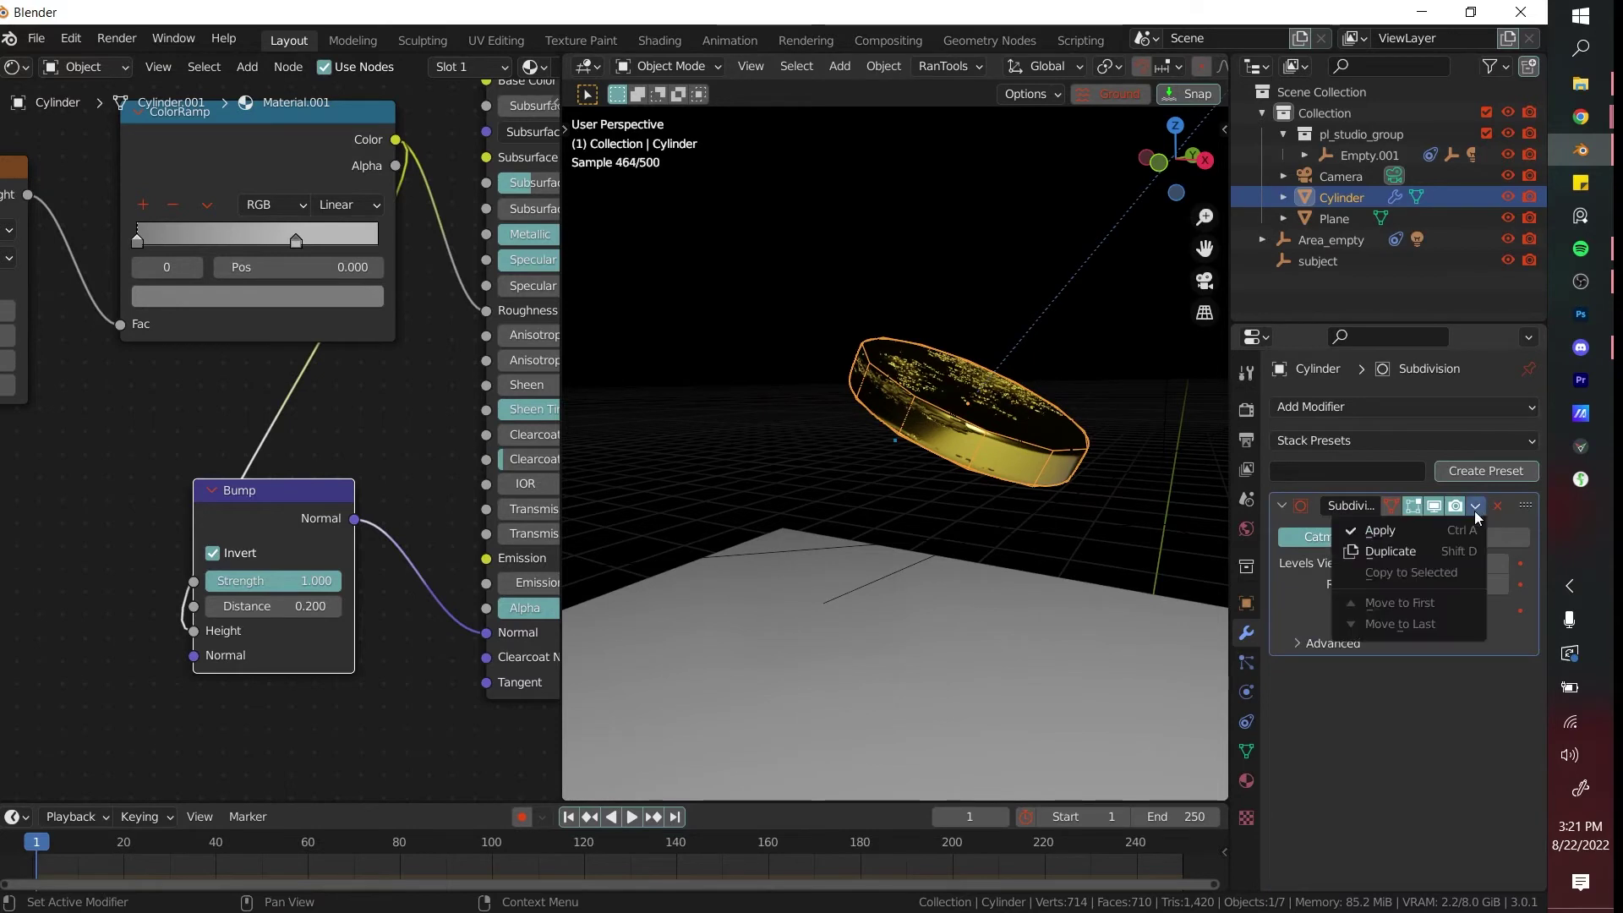
left_click(1465, 531)
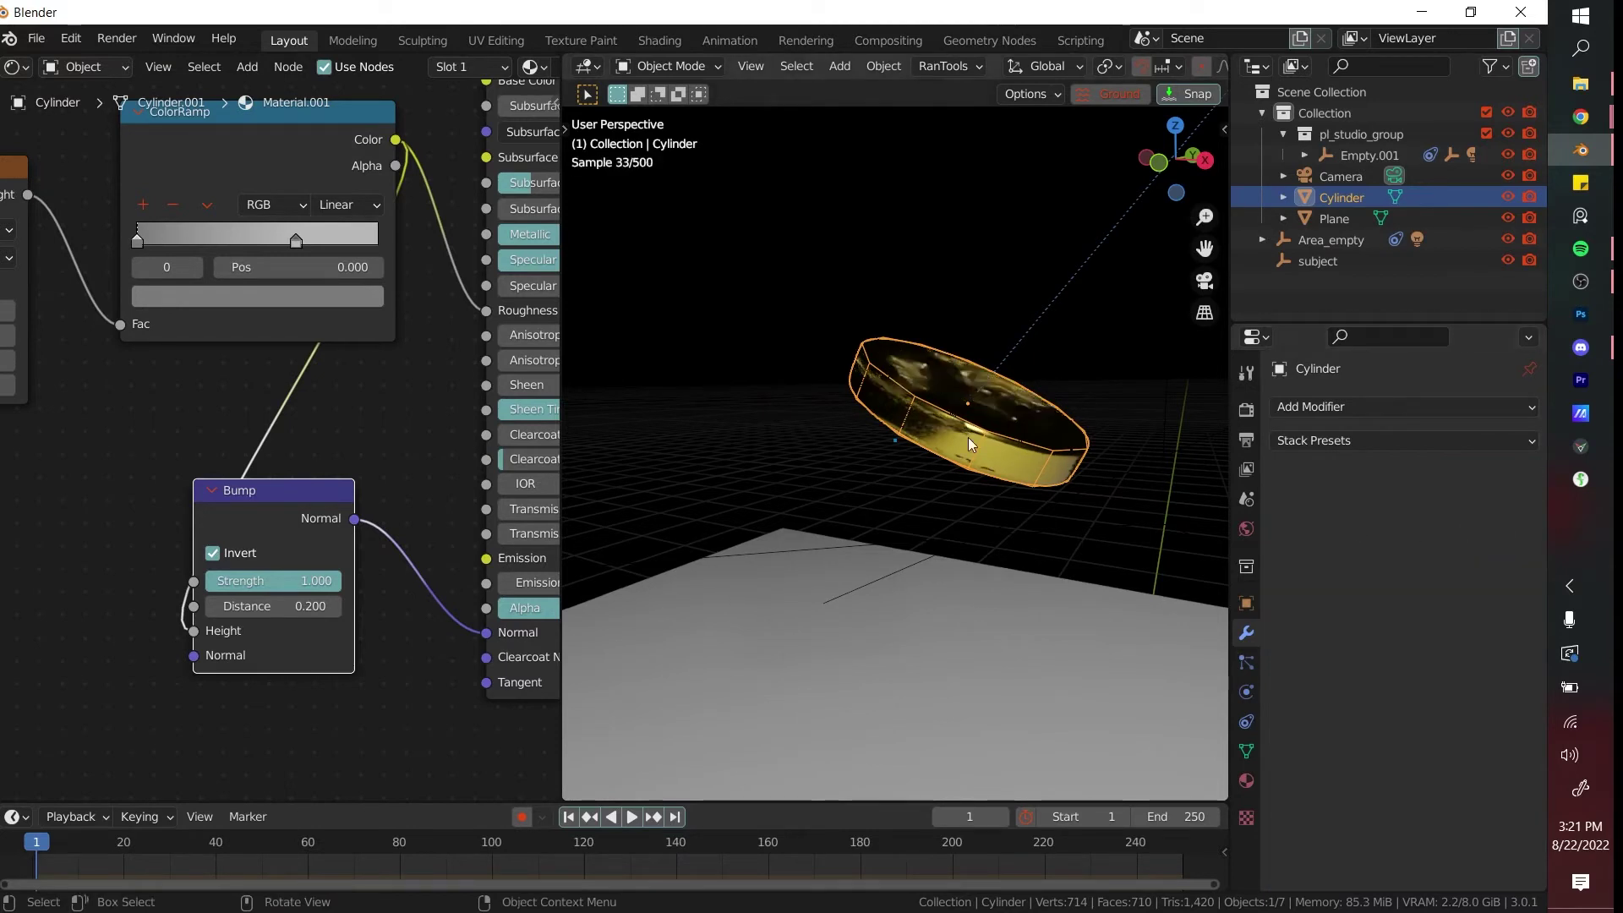
- Duplicate the coin twice above the original and rotate each copy to a different angle
scroll(967, 437, "down", 5)
key("shift+d")
left_click(922, 393)
key("r")
left_click(952, 281)
key("shift+d")
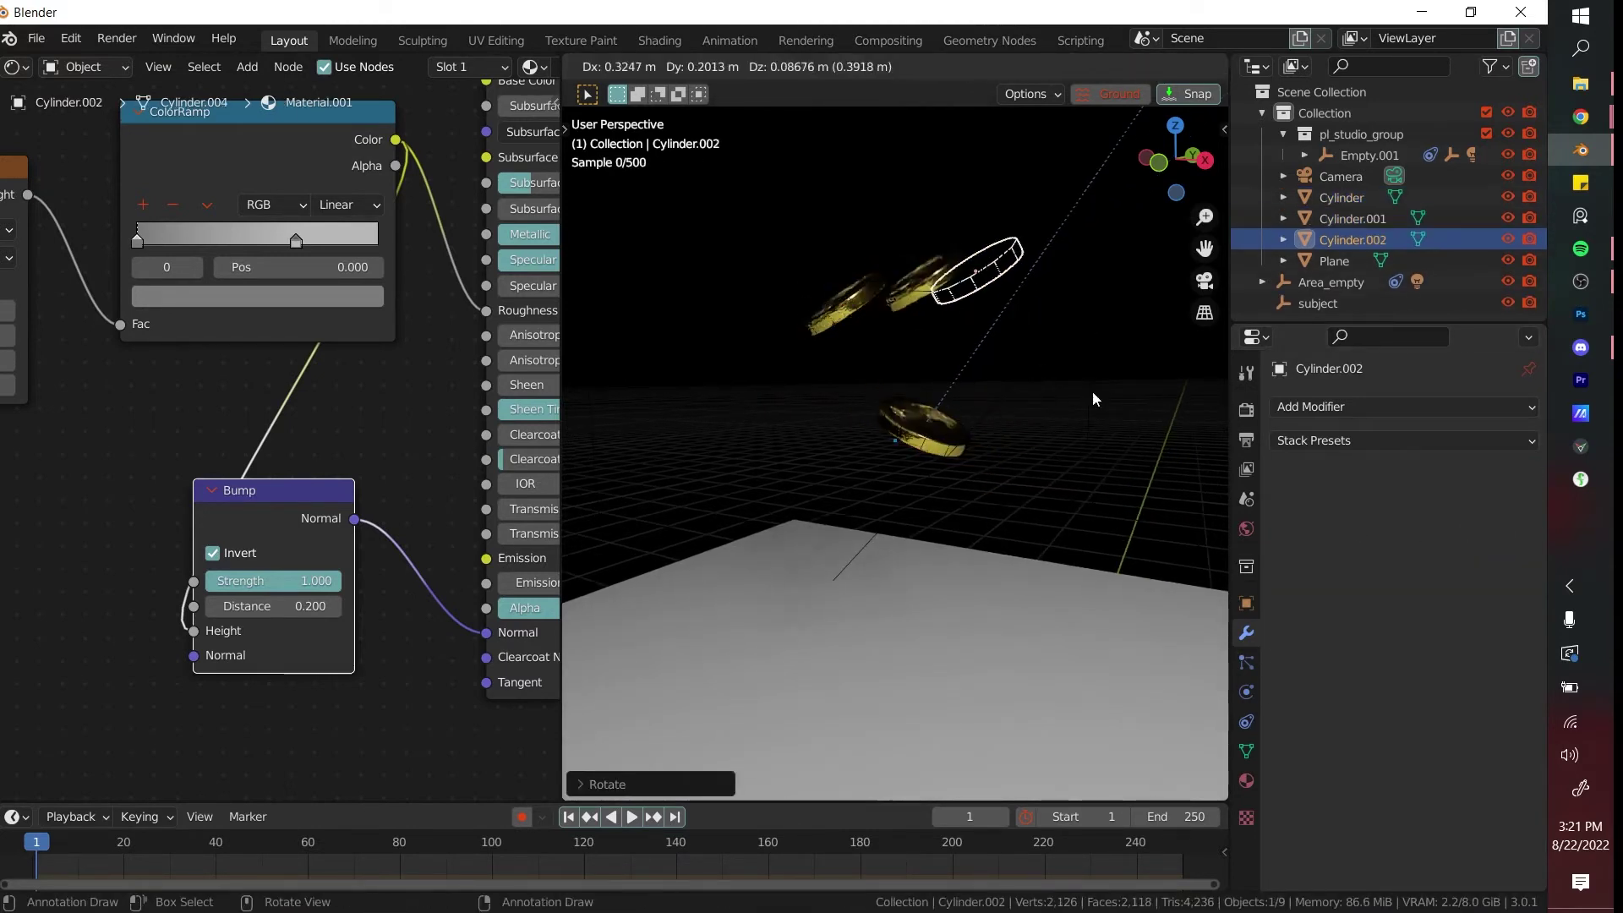
left_click(1094, 391)
key("r")
left_click(909, 487)
- Apply the slab's object transform and set its origin to Center of Mass (Surface)
scroll(967, 530, "down", 4)
left_click(965, 631)
middle_click_drag(965, 631, 1048, 480)
key("ctrl+a")
left_click(1013, 549)
right_click(925, 535)
mouse_move(890, 609)
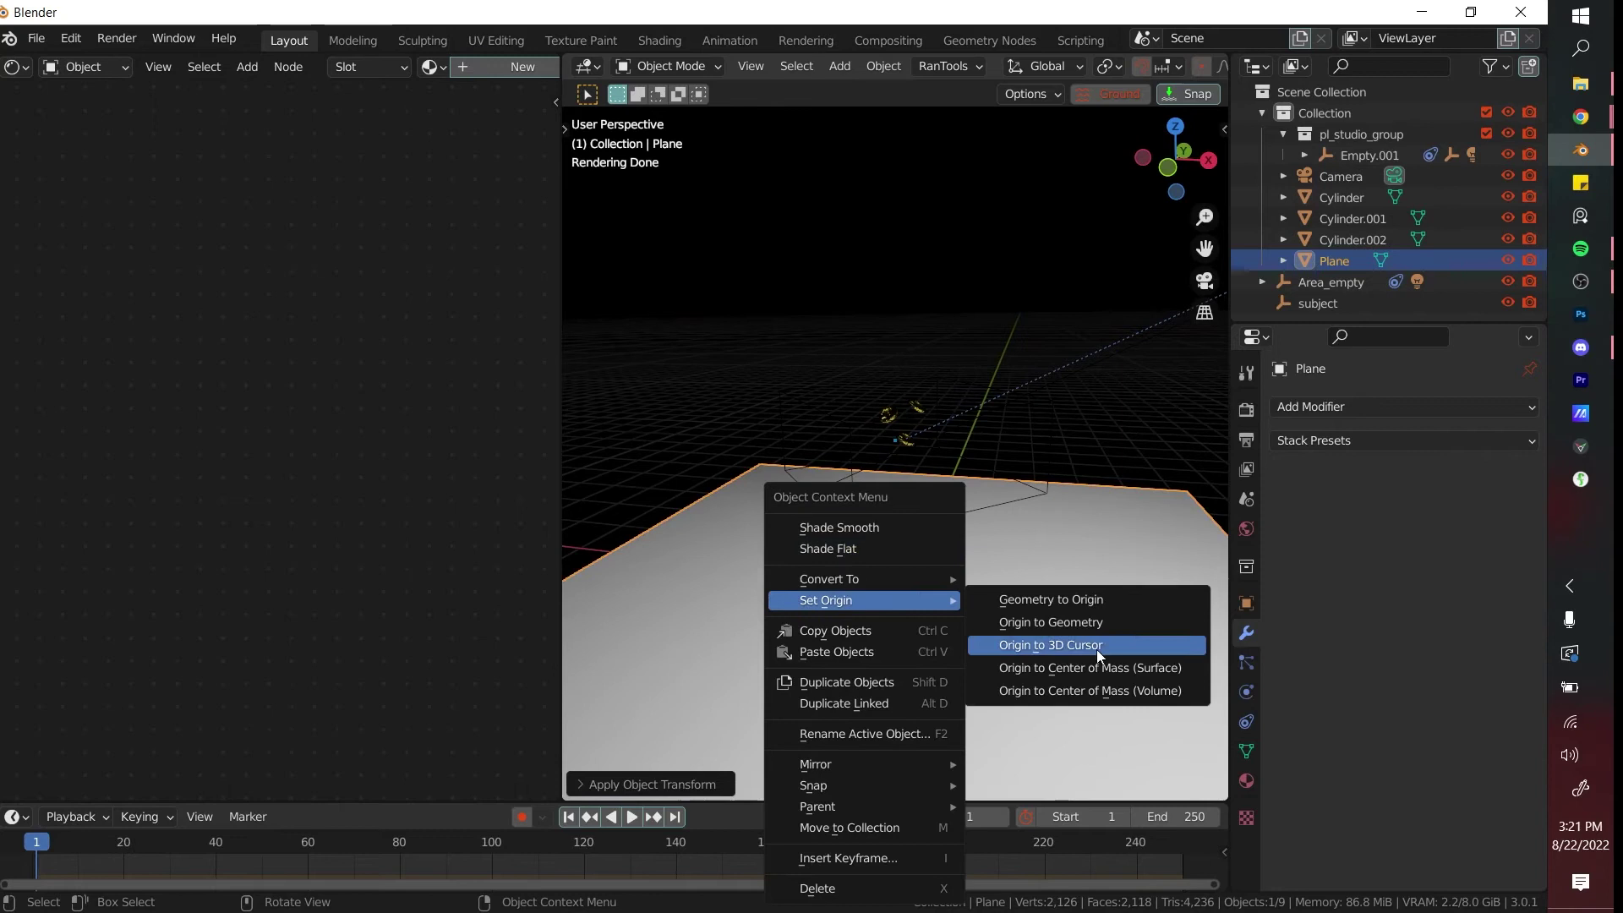
left_click(1099, 664)
- Play the simulation of the three coins falling and return to frame 1
key("alt+a")
middle_click_drag(997, 576, 1003, 625)
scroll(1035, 548, "up", 3)
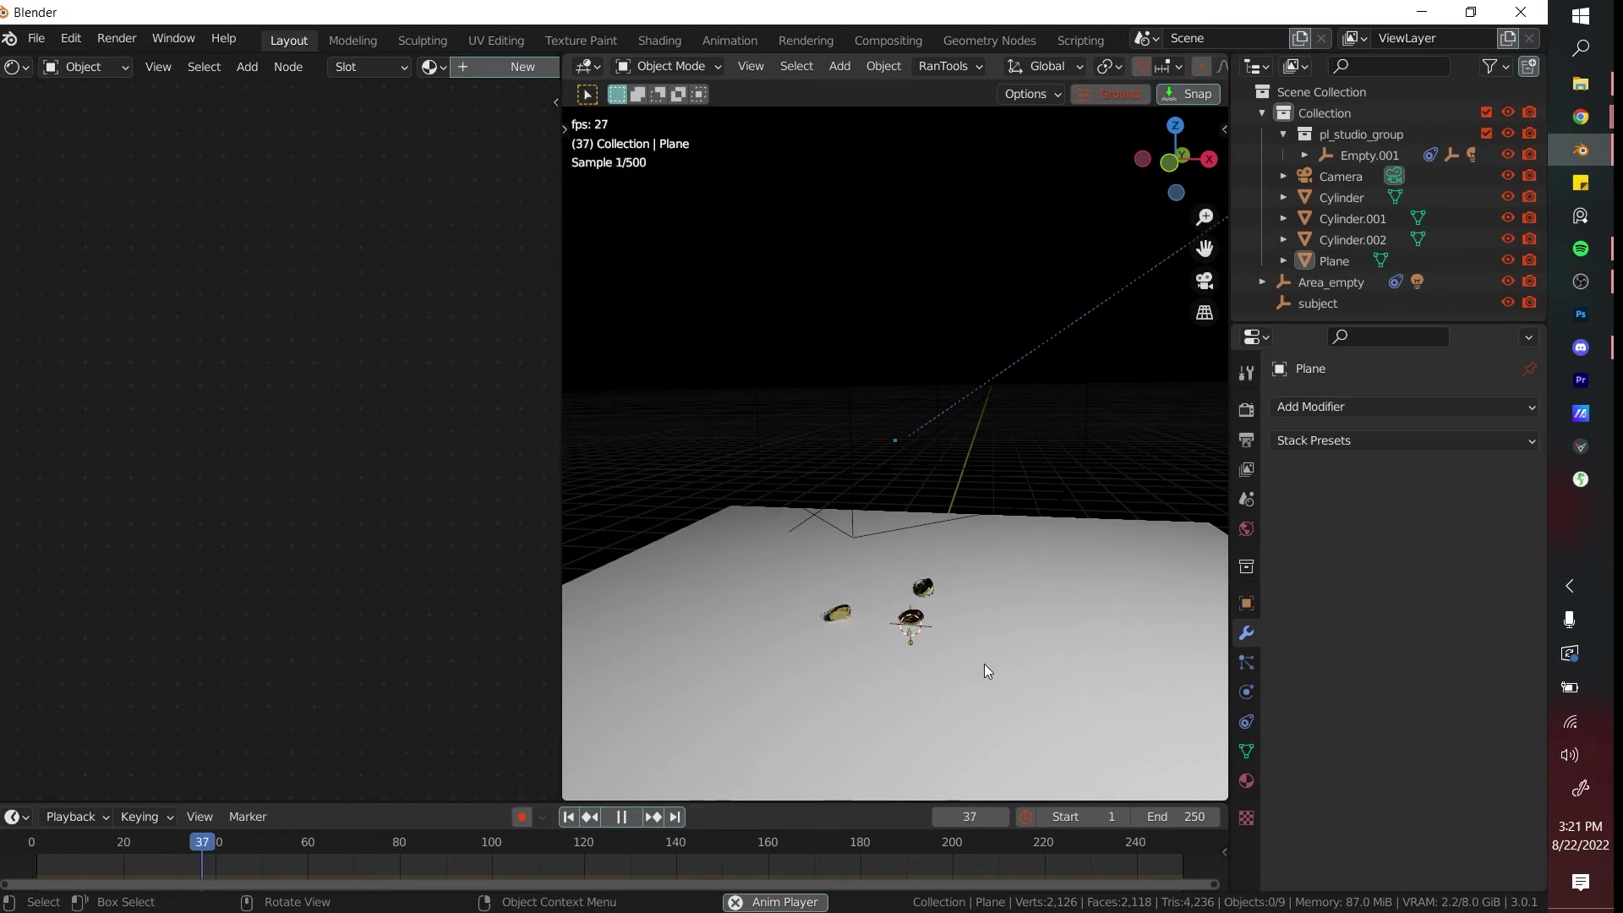
left_click(570, 817)
scroll(886, 502, "up", 2)
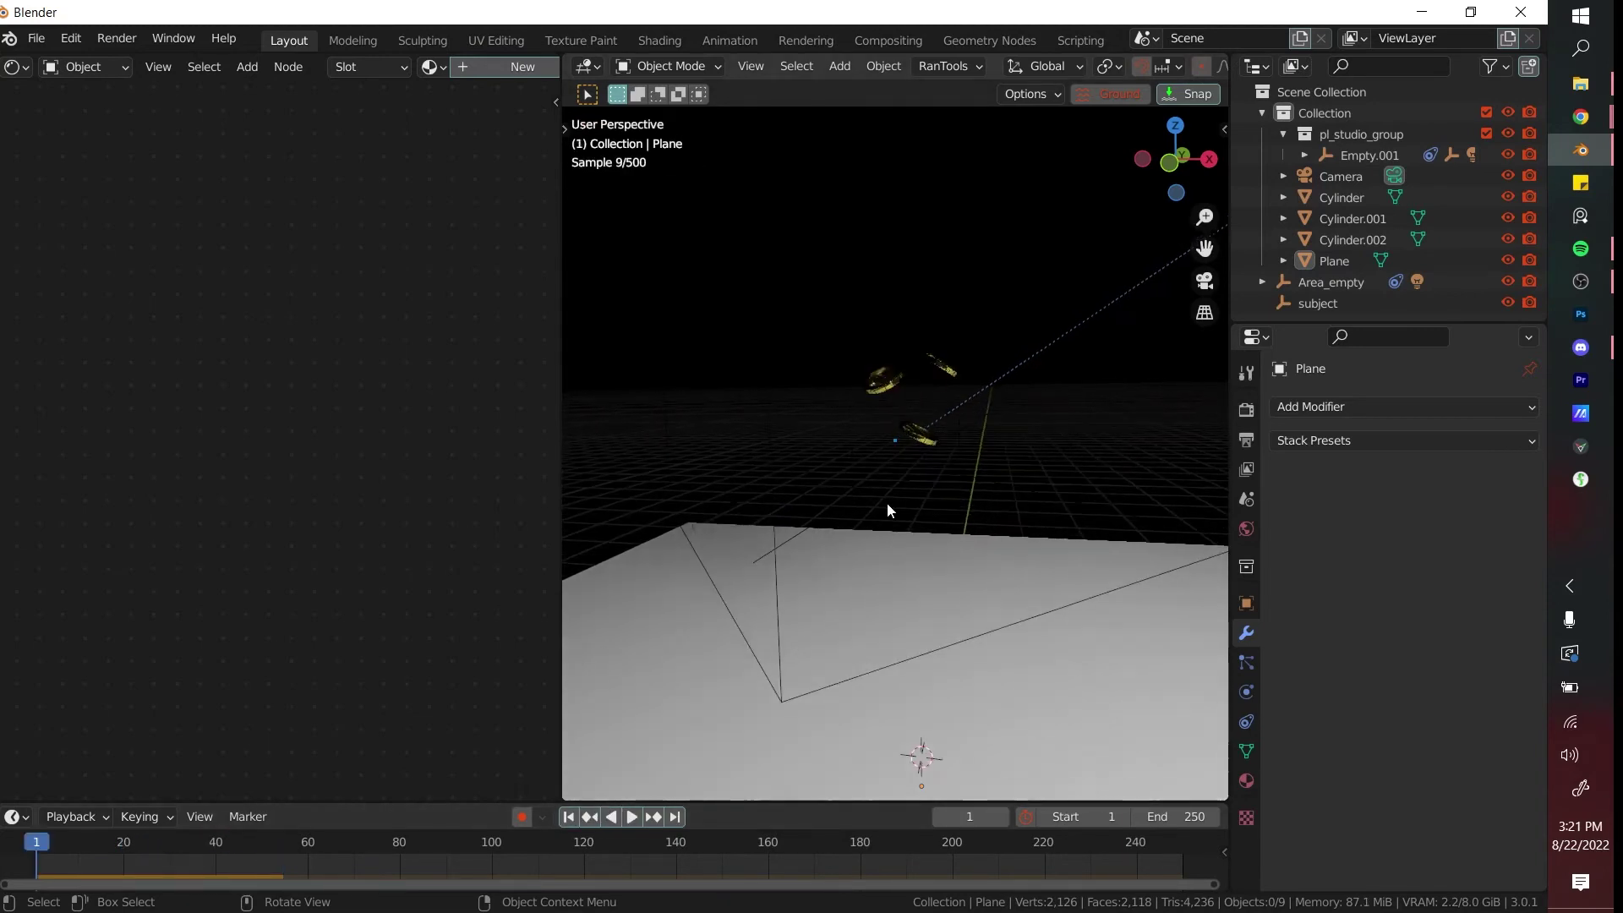
- Duplicate the three coins above the originals and rotate the copies about the global Z axis
left_click(918, 431)
left_click(882, 378, "shift")
left_click(940, 364, "shift")
key("shift+d")
key("r")
key("z")
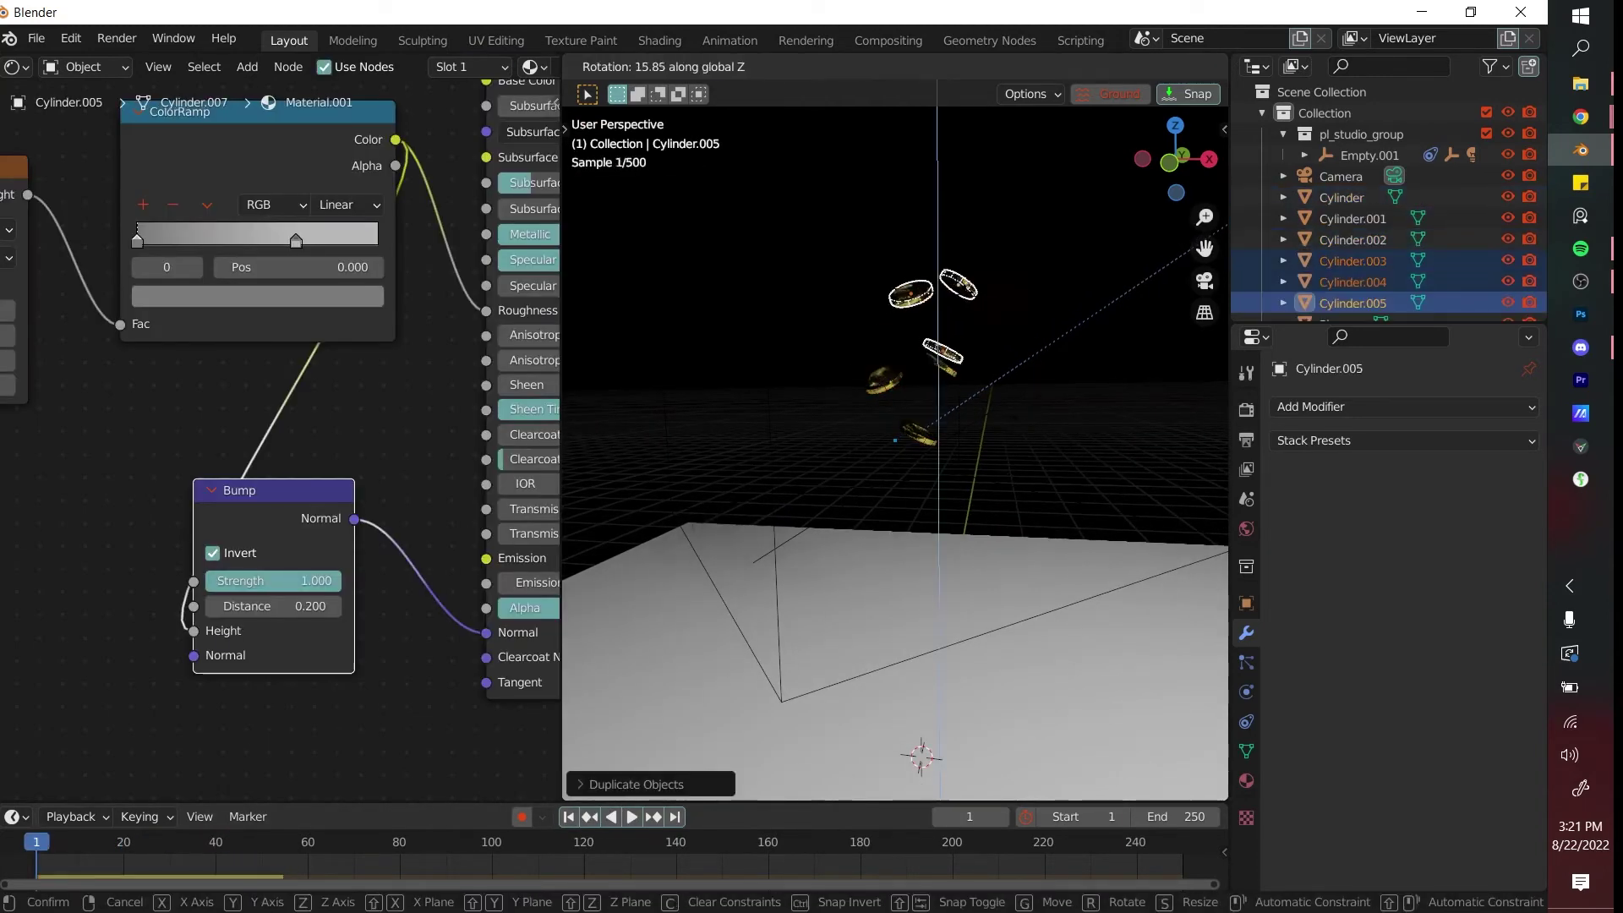
left_click(937, 418)
- Add the three original coins to the selection, duplicate all six higher up, and rotate the copies
left_click(952, 377, "shift")
left_click(944, 370, "shift")
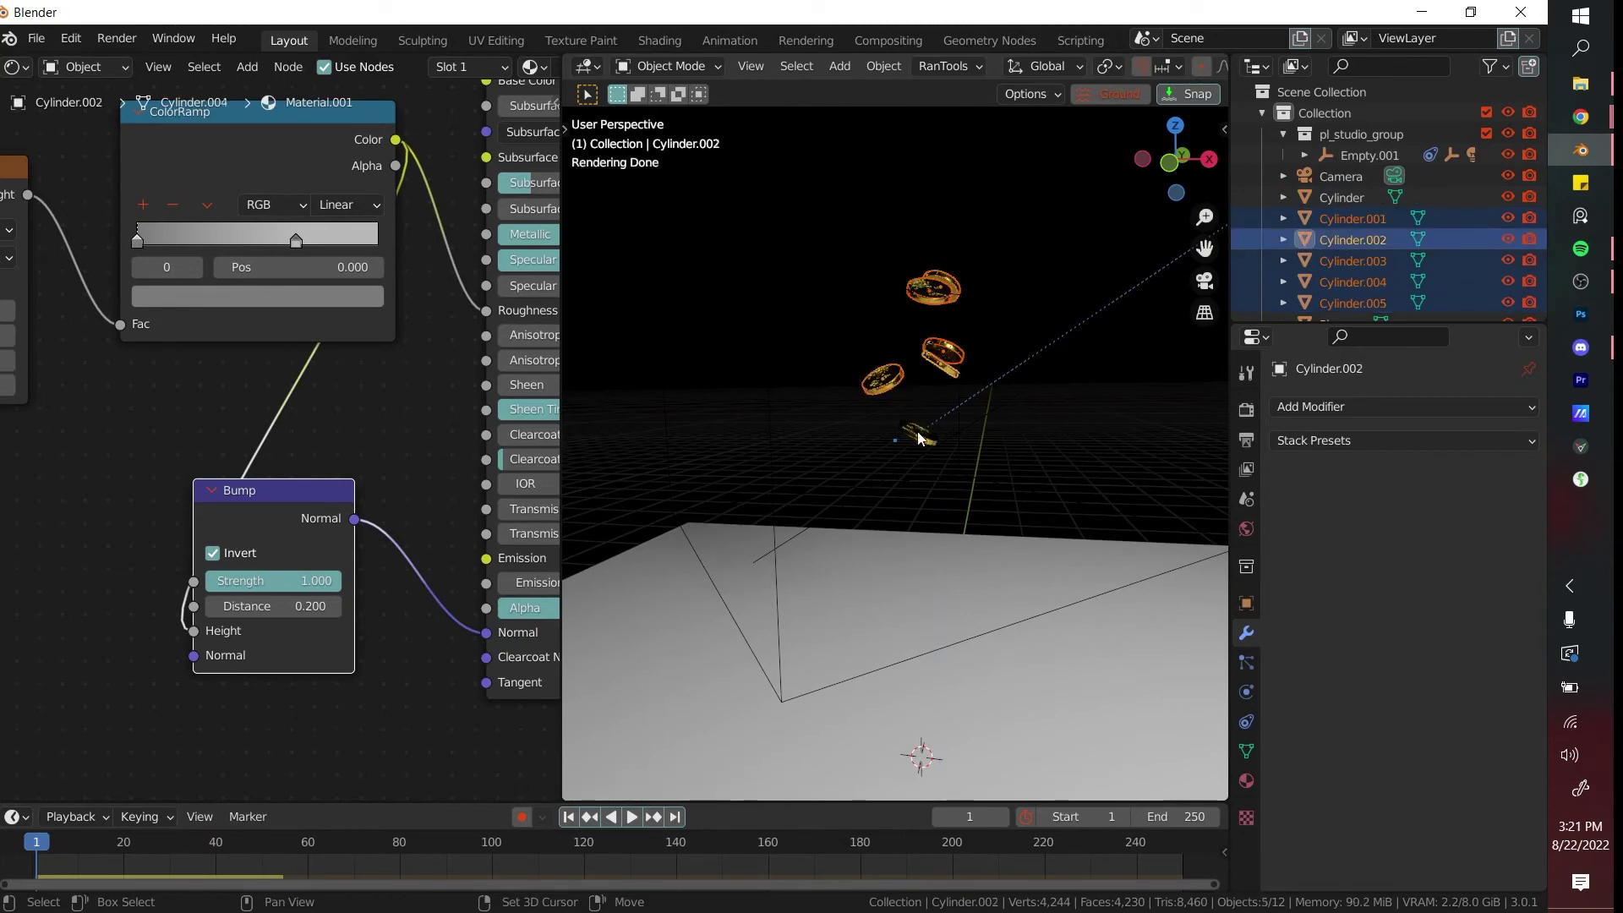
left_click(919, 433, "shift")
key("shift+d")
left_click(1002, 427)
key("r")
left_click(1005, 389)
- Duplicate the six selected coins twice more, spreading the groups to both sides and rotating each one
key("shift+d")
left_click(907, 408)
key("r")
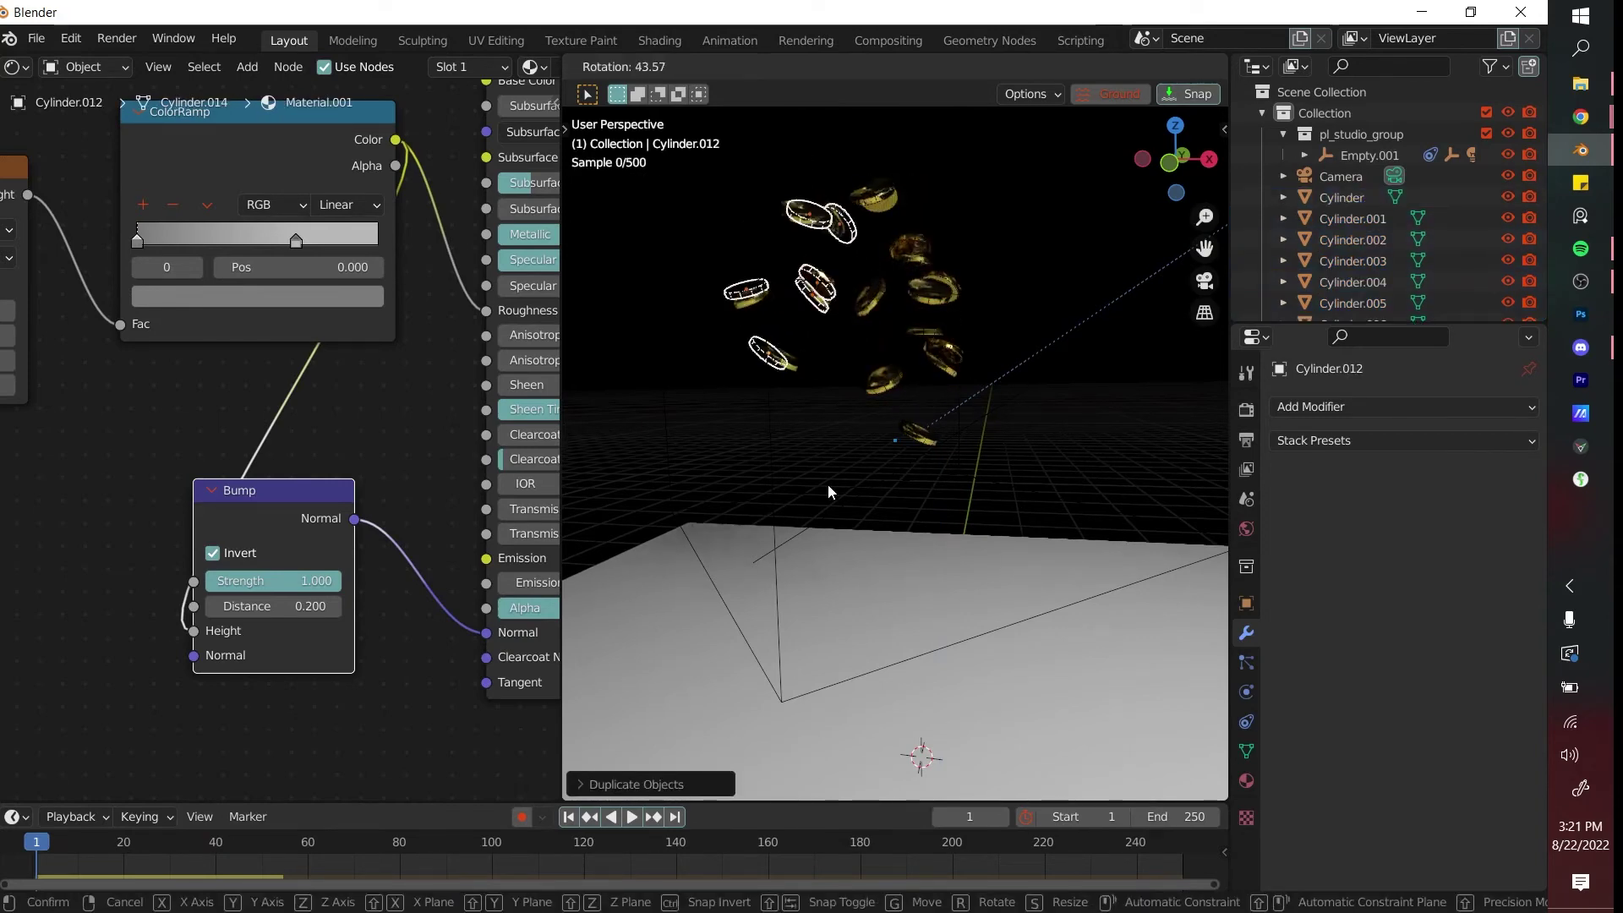
left_click(826, 490)
key("shift+d")
left_click(1058, 414)
key("r")
left_click(1105, 355)
key("g")
scroll(1055, 399, "down", 2)
- Create two further rotated copies of the six-coin group and place them higher above the cluster
key("shift+d")
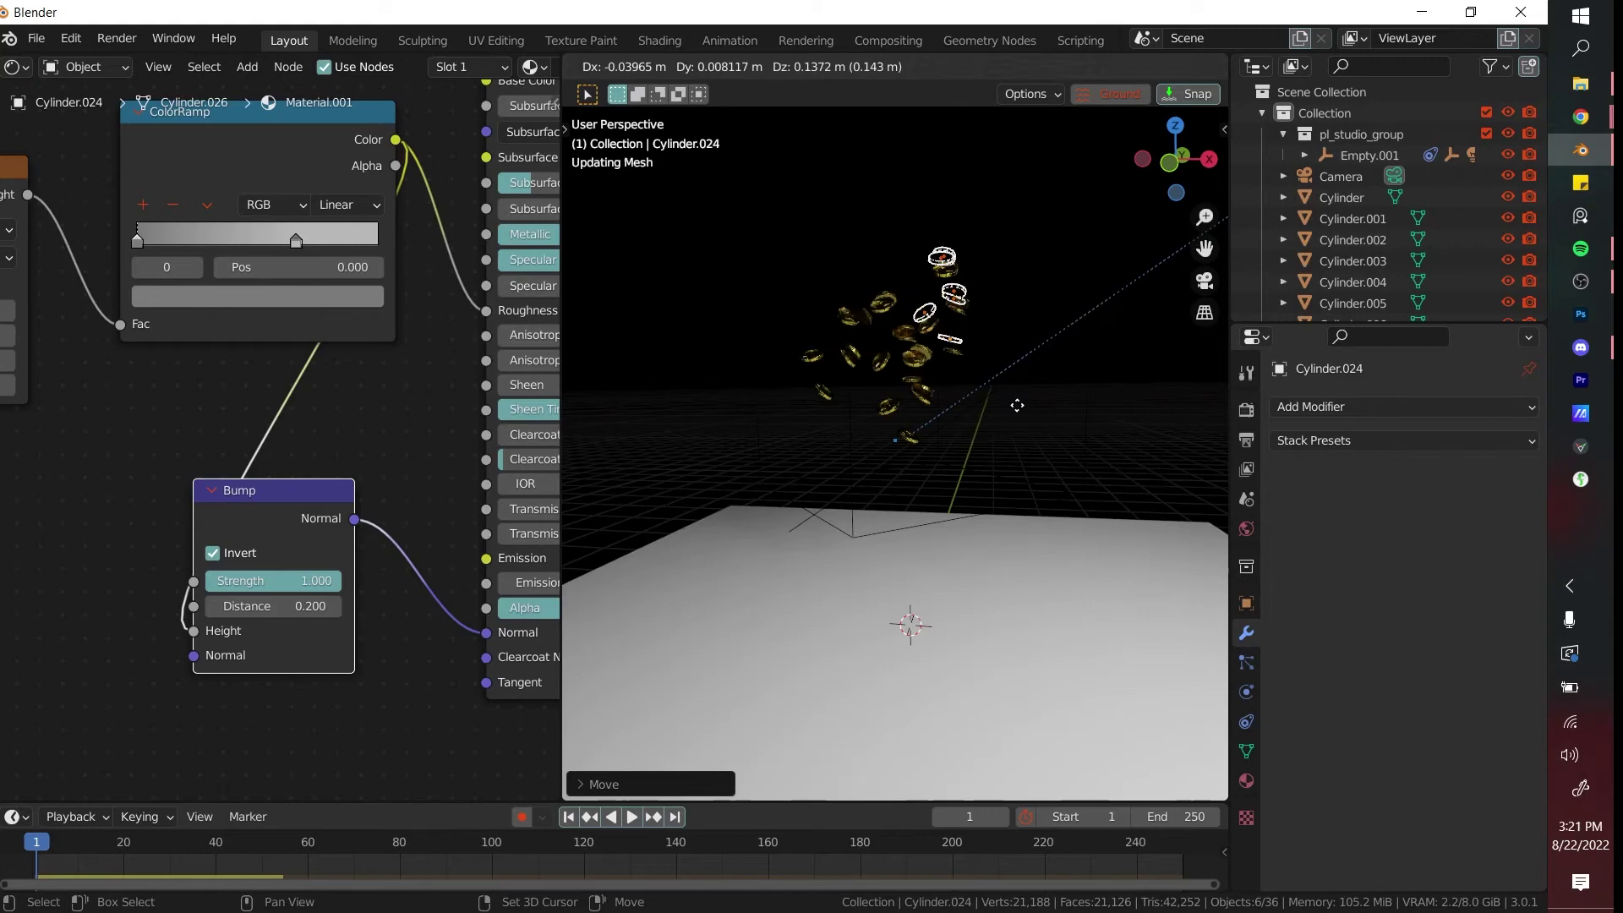
key("r")
left_click(845, 478)
key("shift+d")
left_click(726, 472)
key("r")
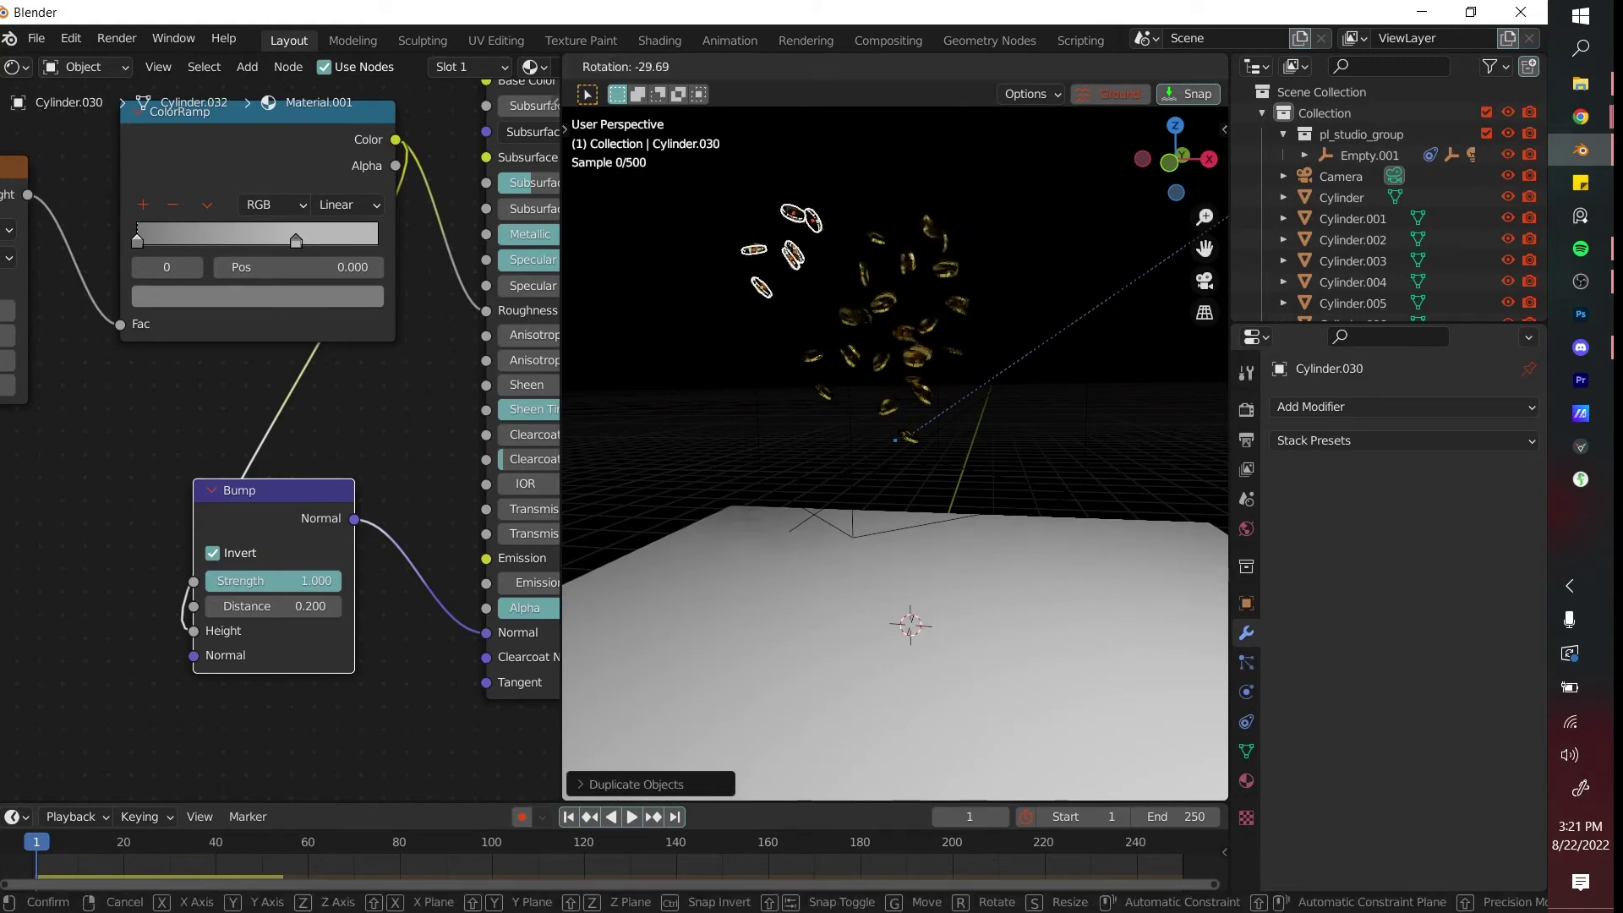
left_click(926, 348)
key("g")
left_click(973, 374)
- Play the simulation of all the coins falling, rewind to the first frame, and play it again
middle_click_drag(1144, 387, 1049, 523)
left_click(1113, 404)
key("space")
key("space")
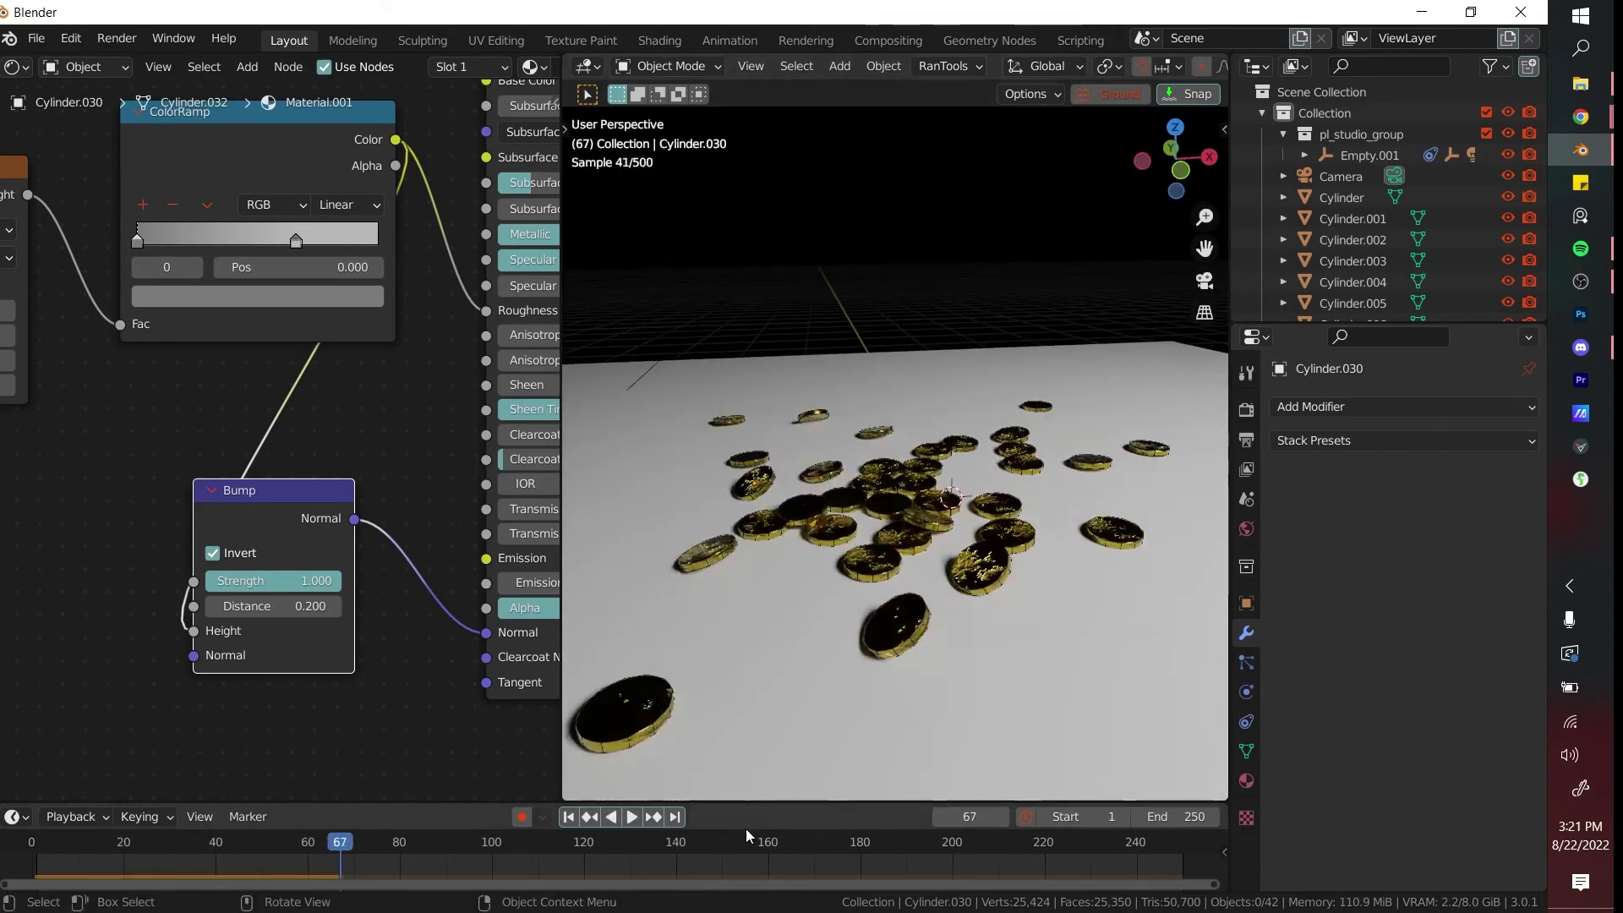
left_click(568, 817)
key("space")
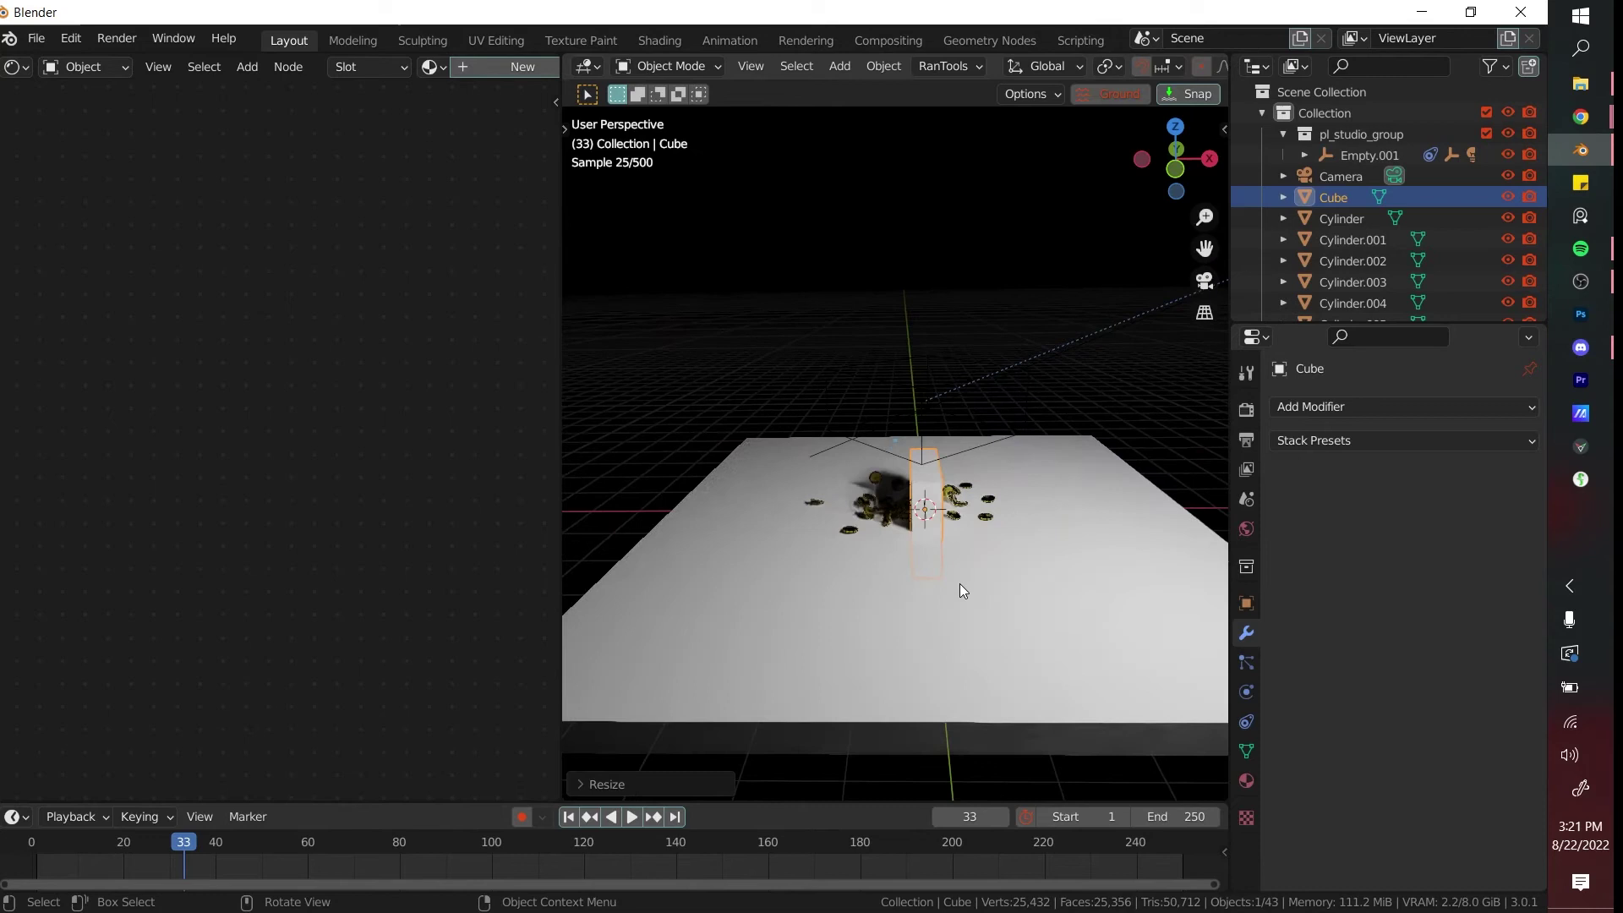
- Scale the cube along X, enlarge it uniformly into a wall, and move it about 4 m along negative X beside the coins
key("s")
key("x")
left_click(1003, 526)
key("s")
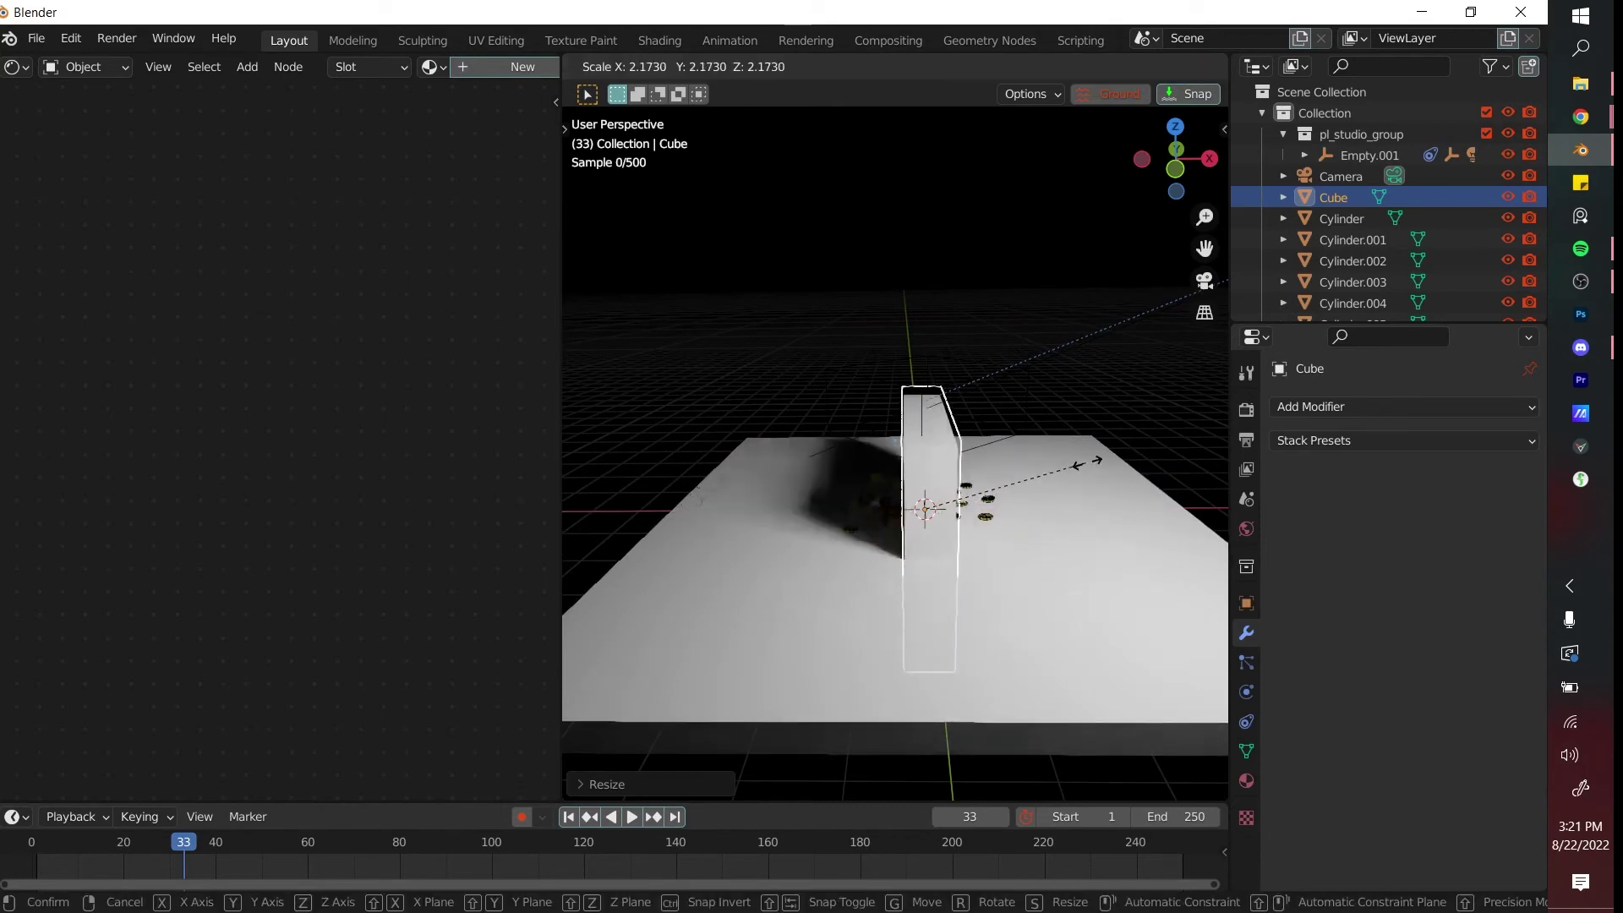
left_click(1164, 403)
key("g")
key("x")
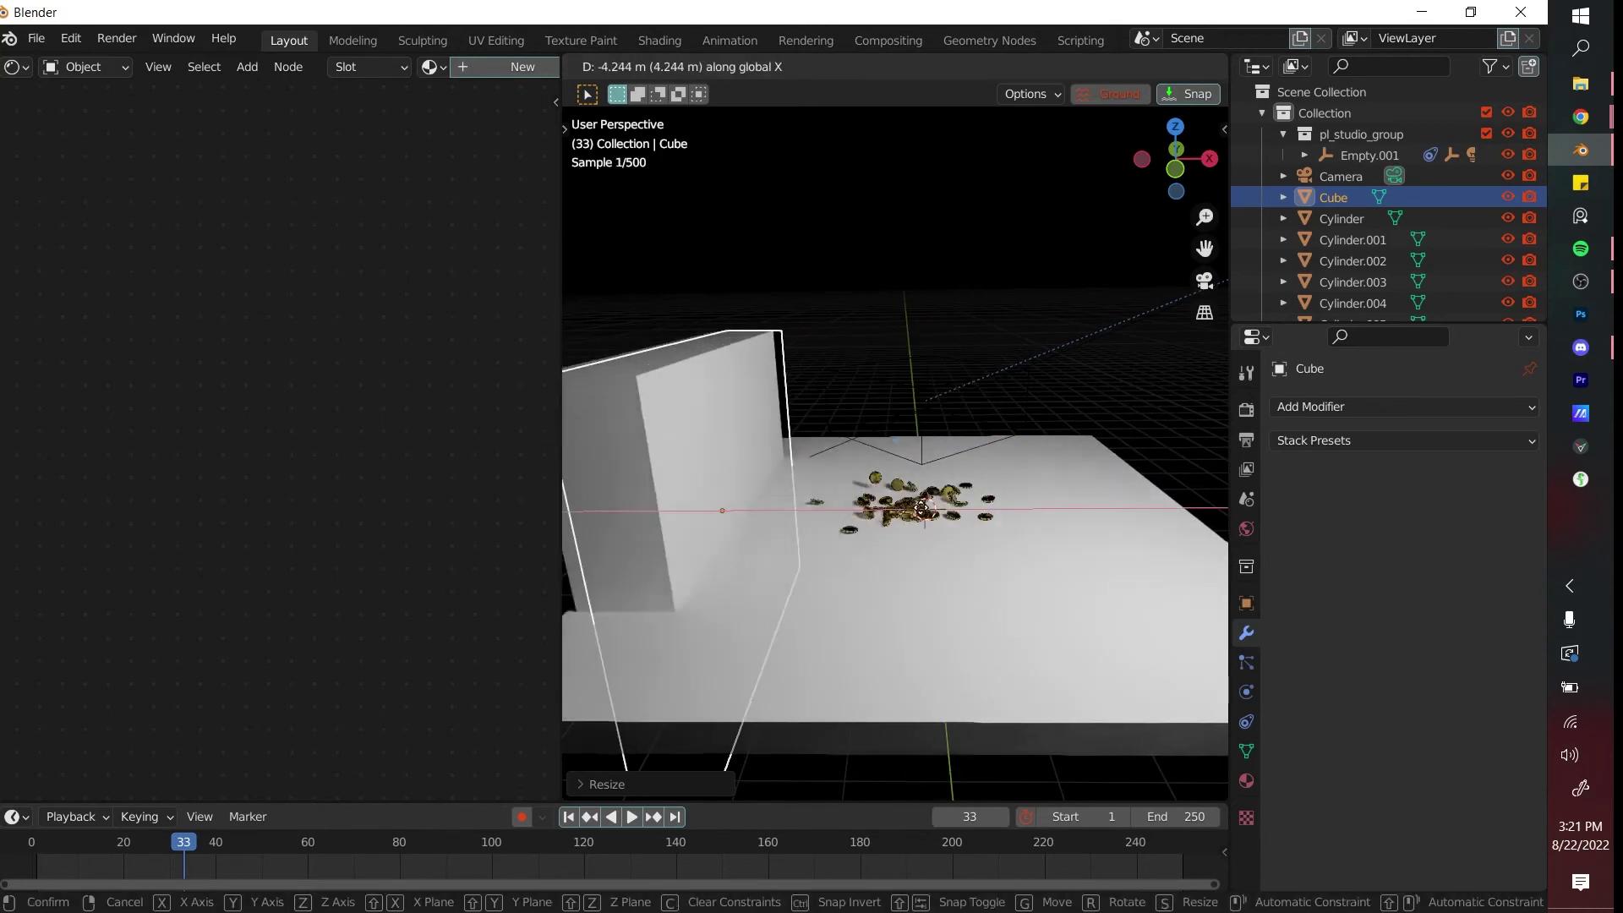
left_click(945, 511)
- Apply the wall cube's scale and make it an active rigid body with Animated enabled
key("ctrl+a")
left_click(941, 504)
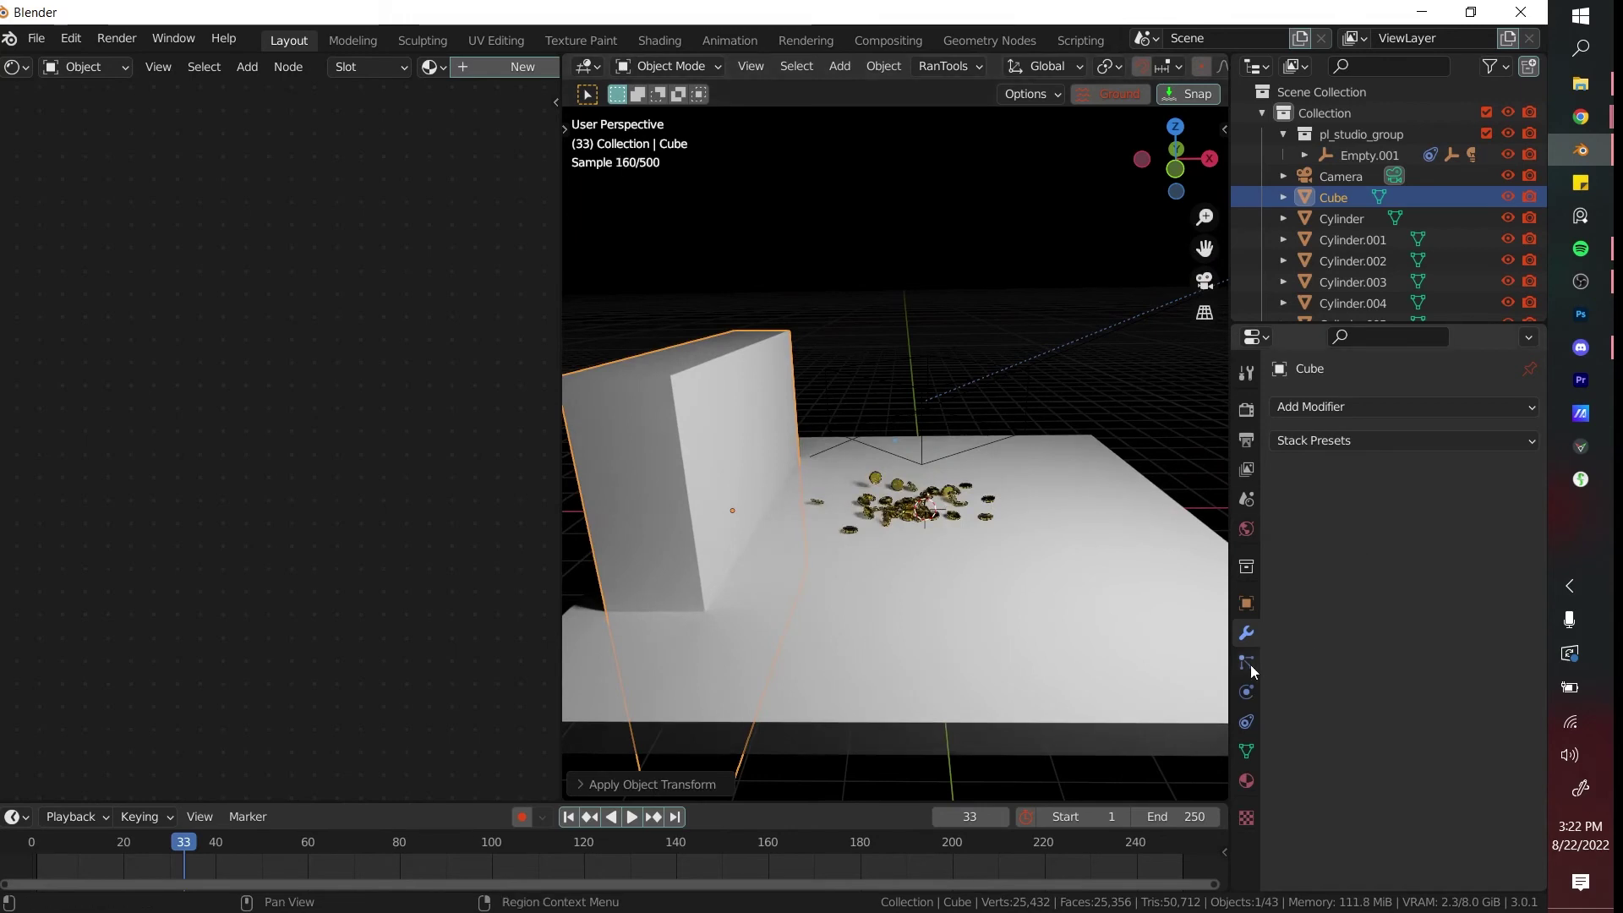
left_click(1242, 703)
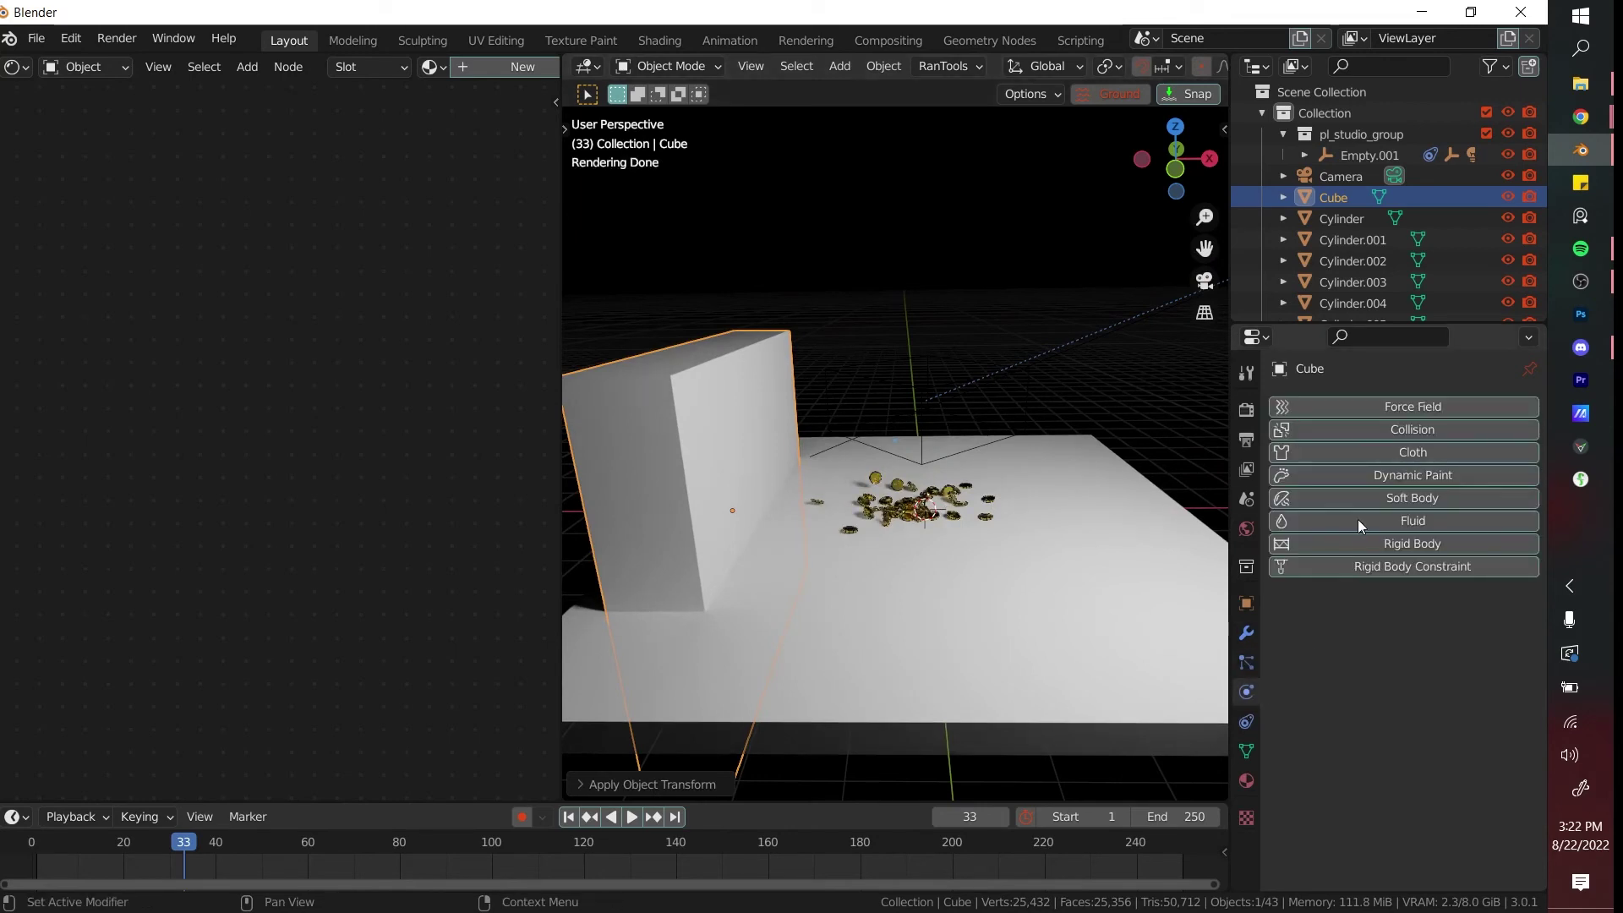
left_click(1437, 544)
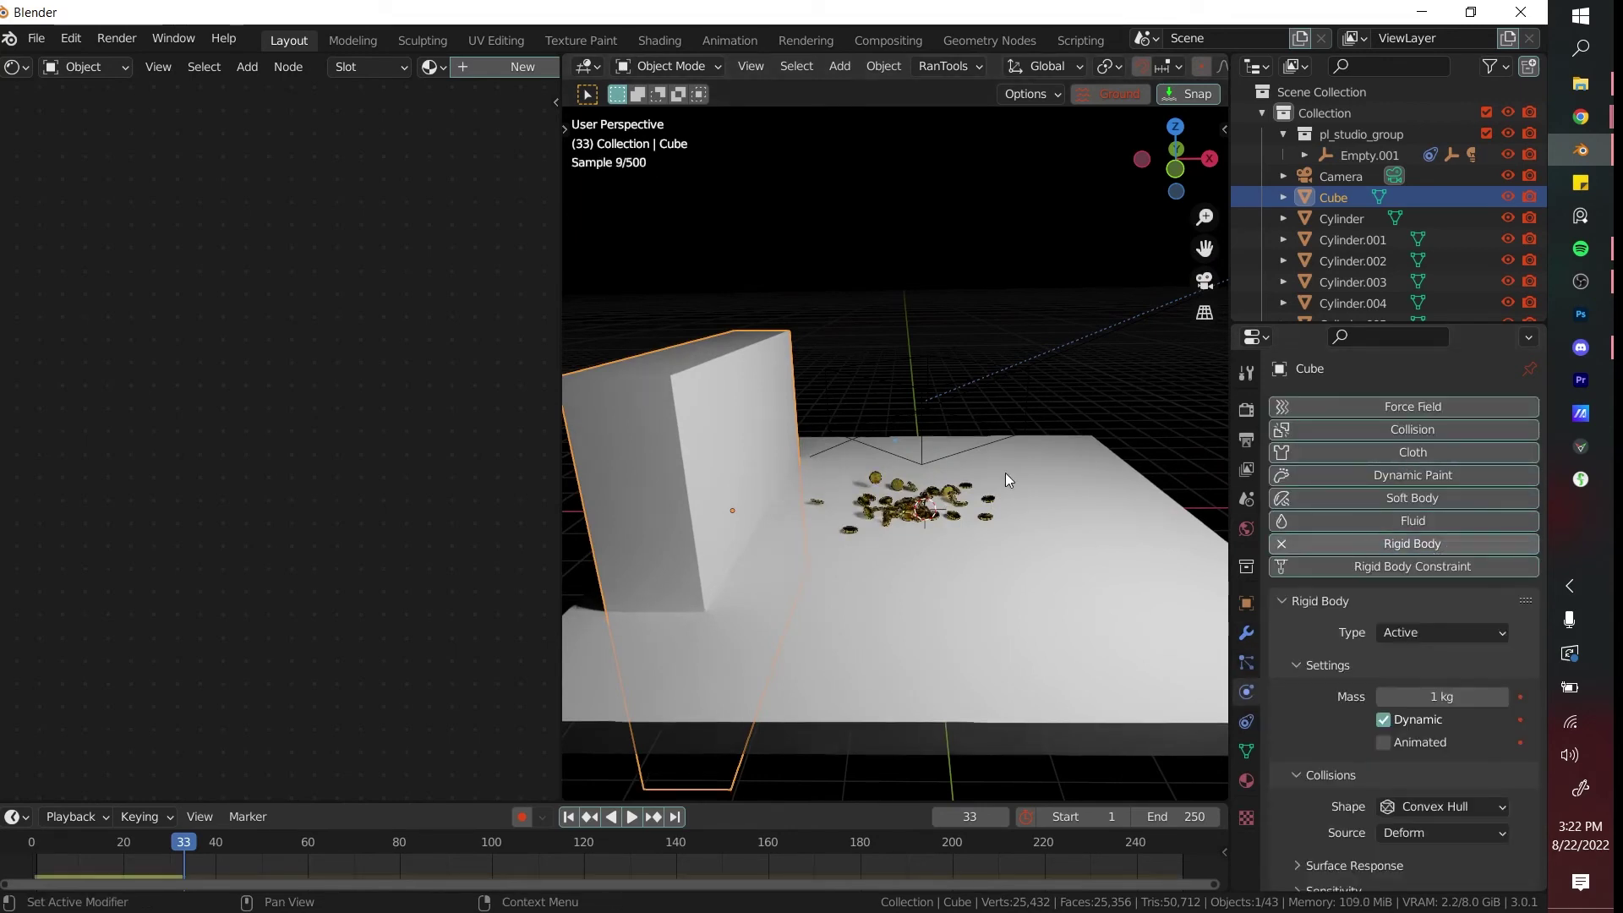
left_click(1399, 746)
middle_click_drag(818, 534, 894, 462, "shift")
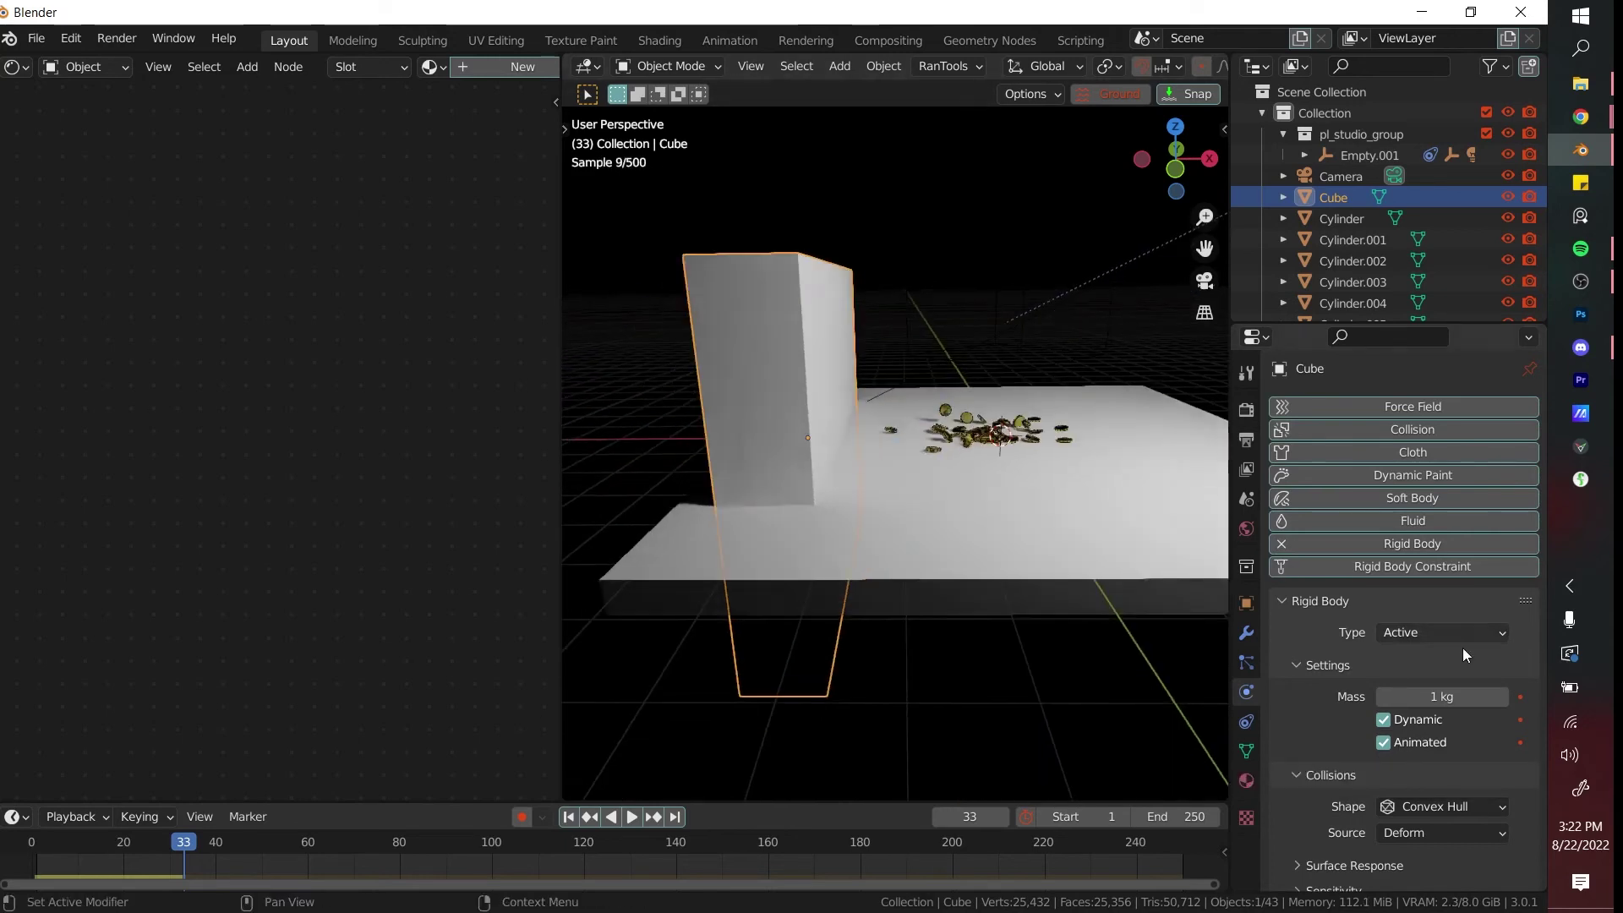
- Keyframe the wall's location at the start of the timeline and play the coin simulation up to frame 62
key("n")
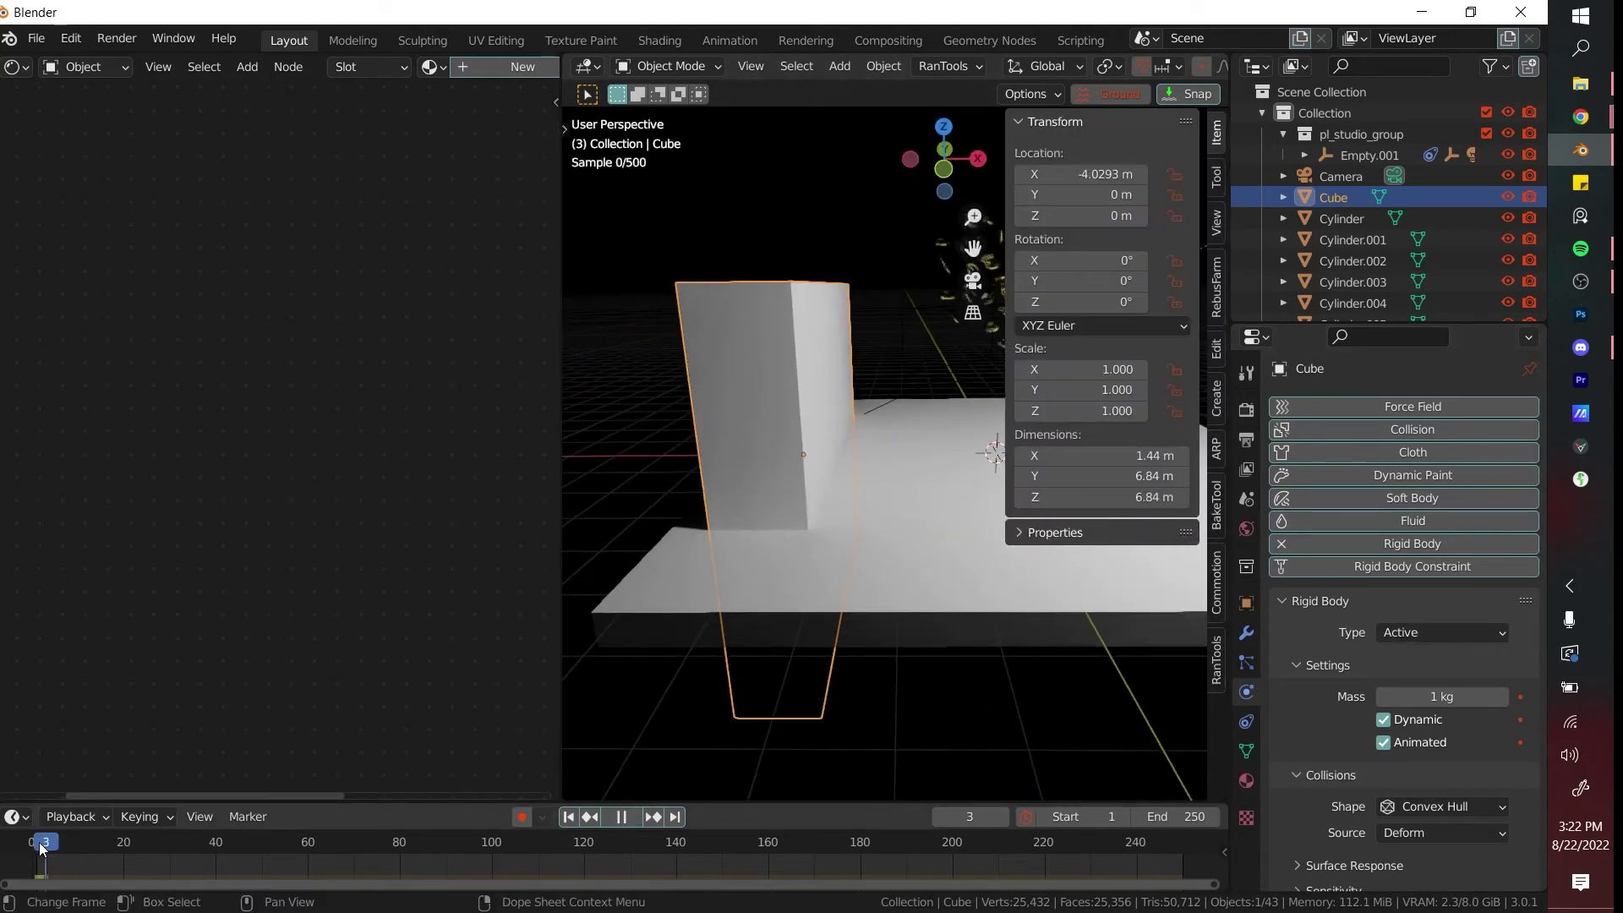
key("n")
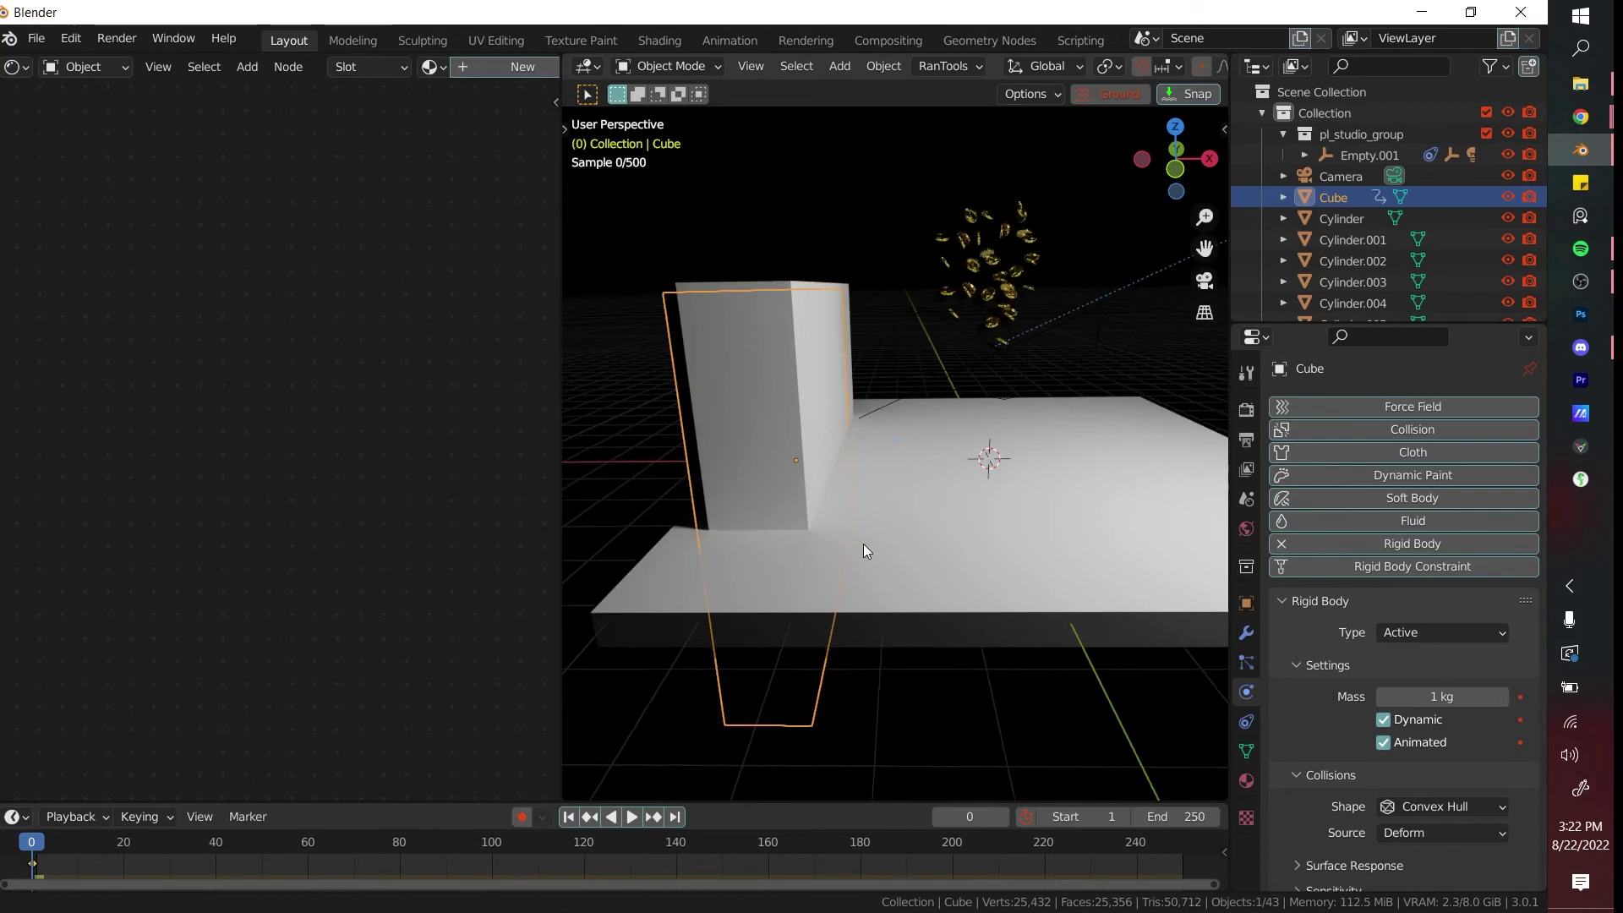
key("space")
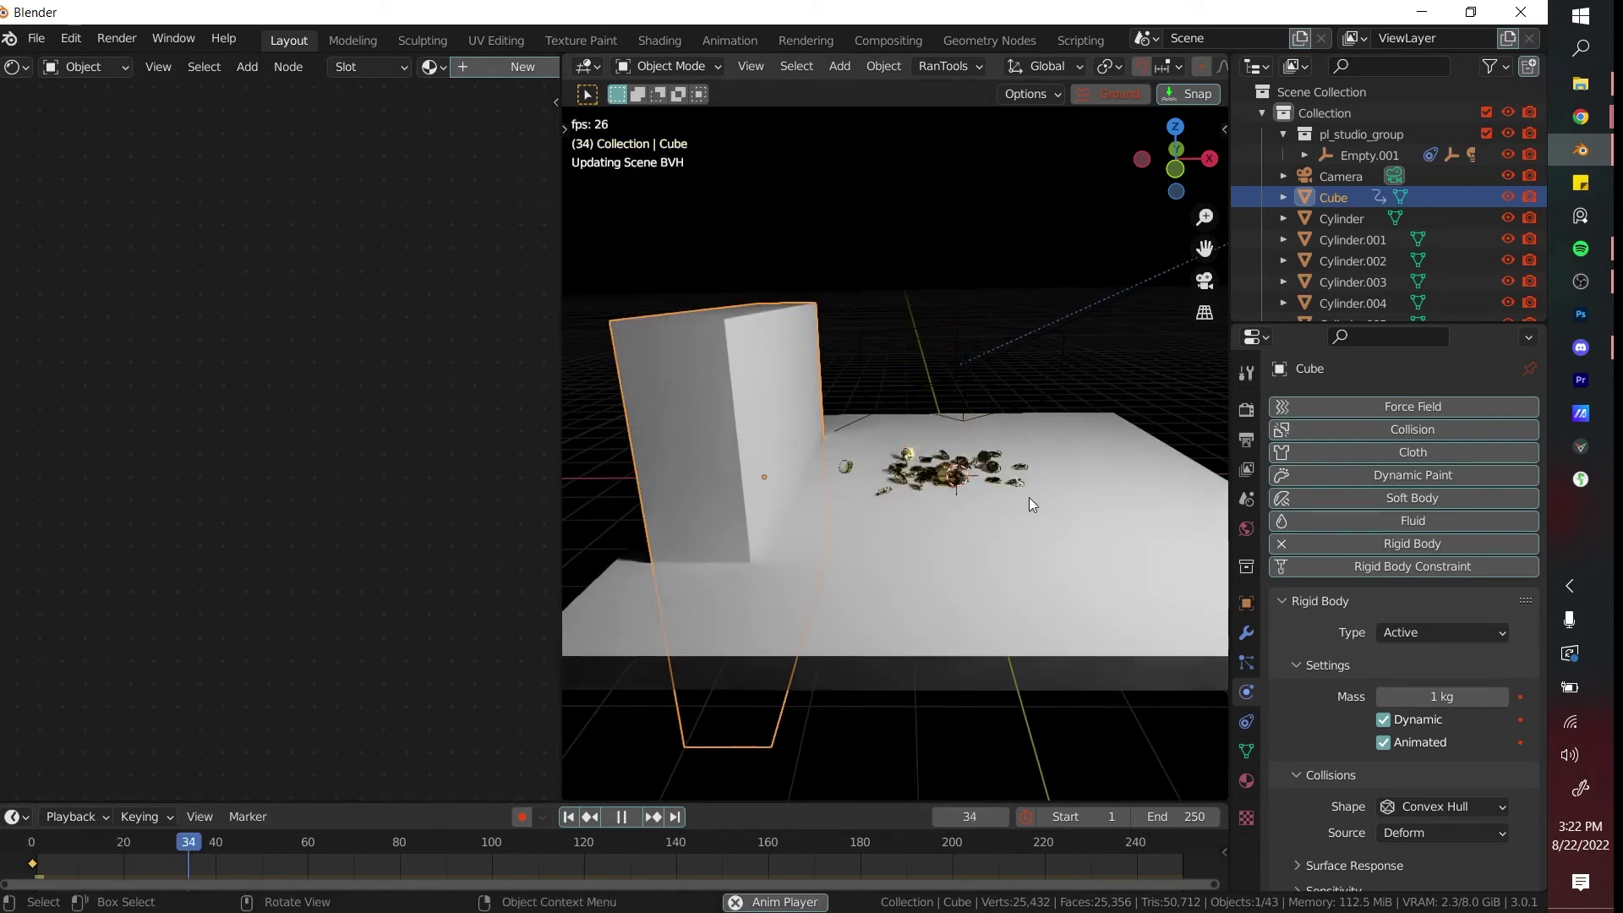
key("space")
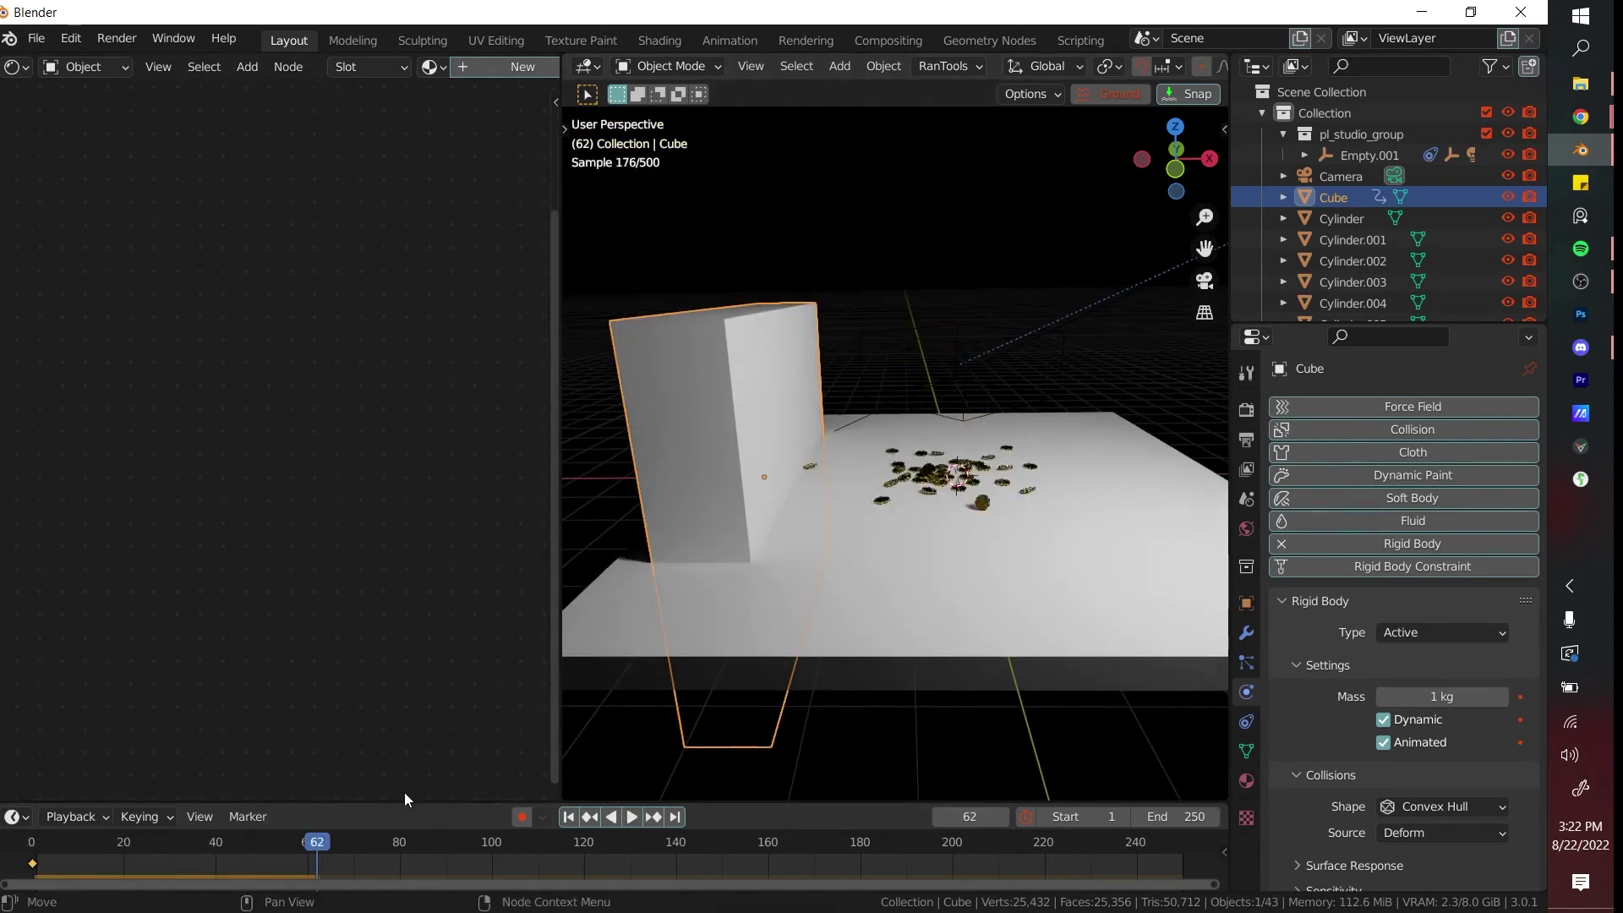
- Shift the wall's location keyframe from the start of the timeline to about frame 61
key("Tab")
key("Tab")
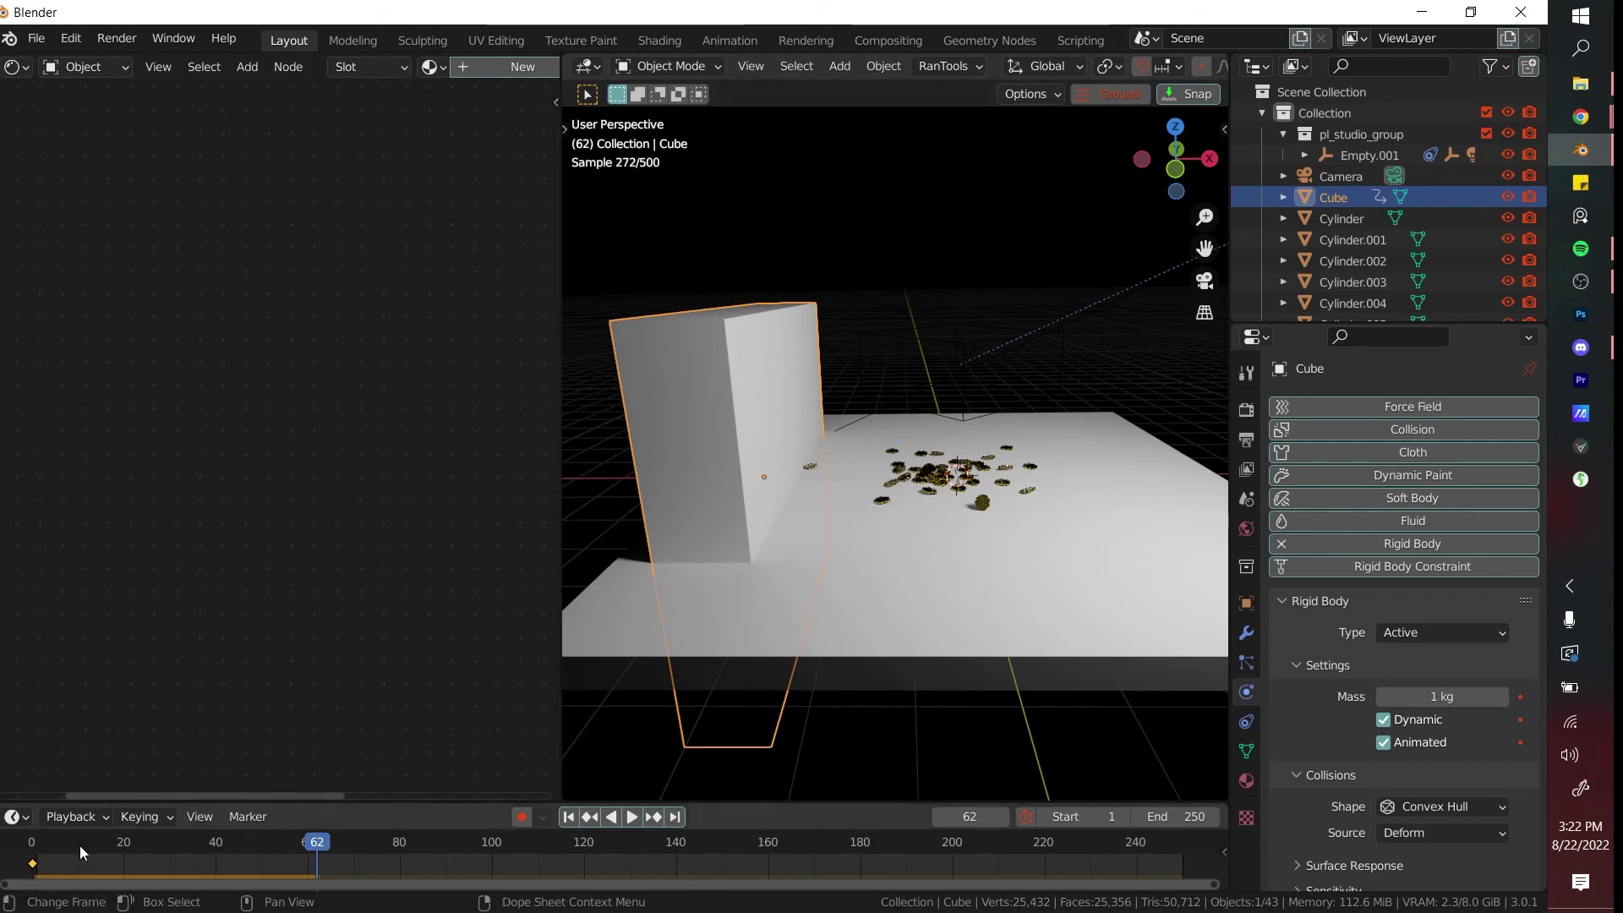
left_click_drag(32, 863, 282, 858)
left_click_drag(383, 852, 401, 858)
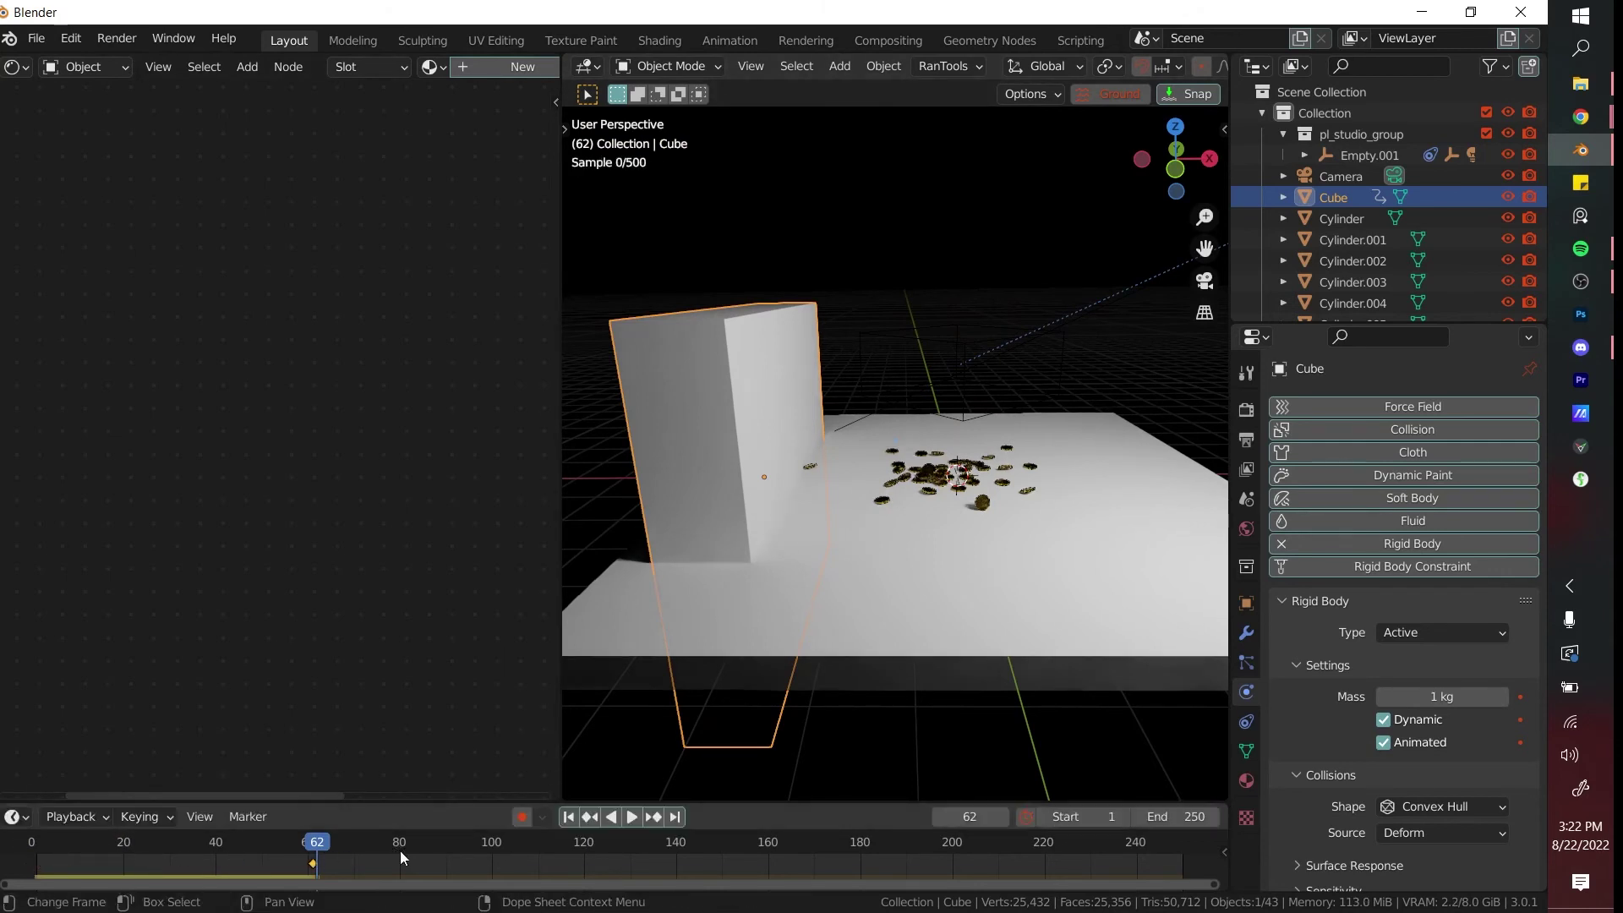
- At frame 99, move the wall along X across the slab to about 3.5 m and keyframe its location
left_click(490, 848)
key("g")
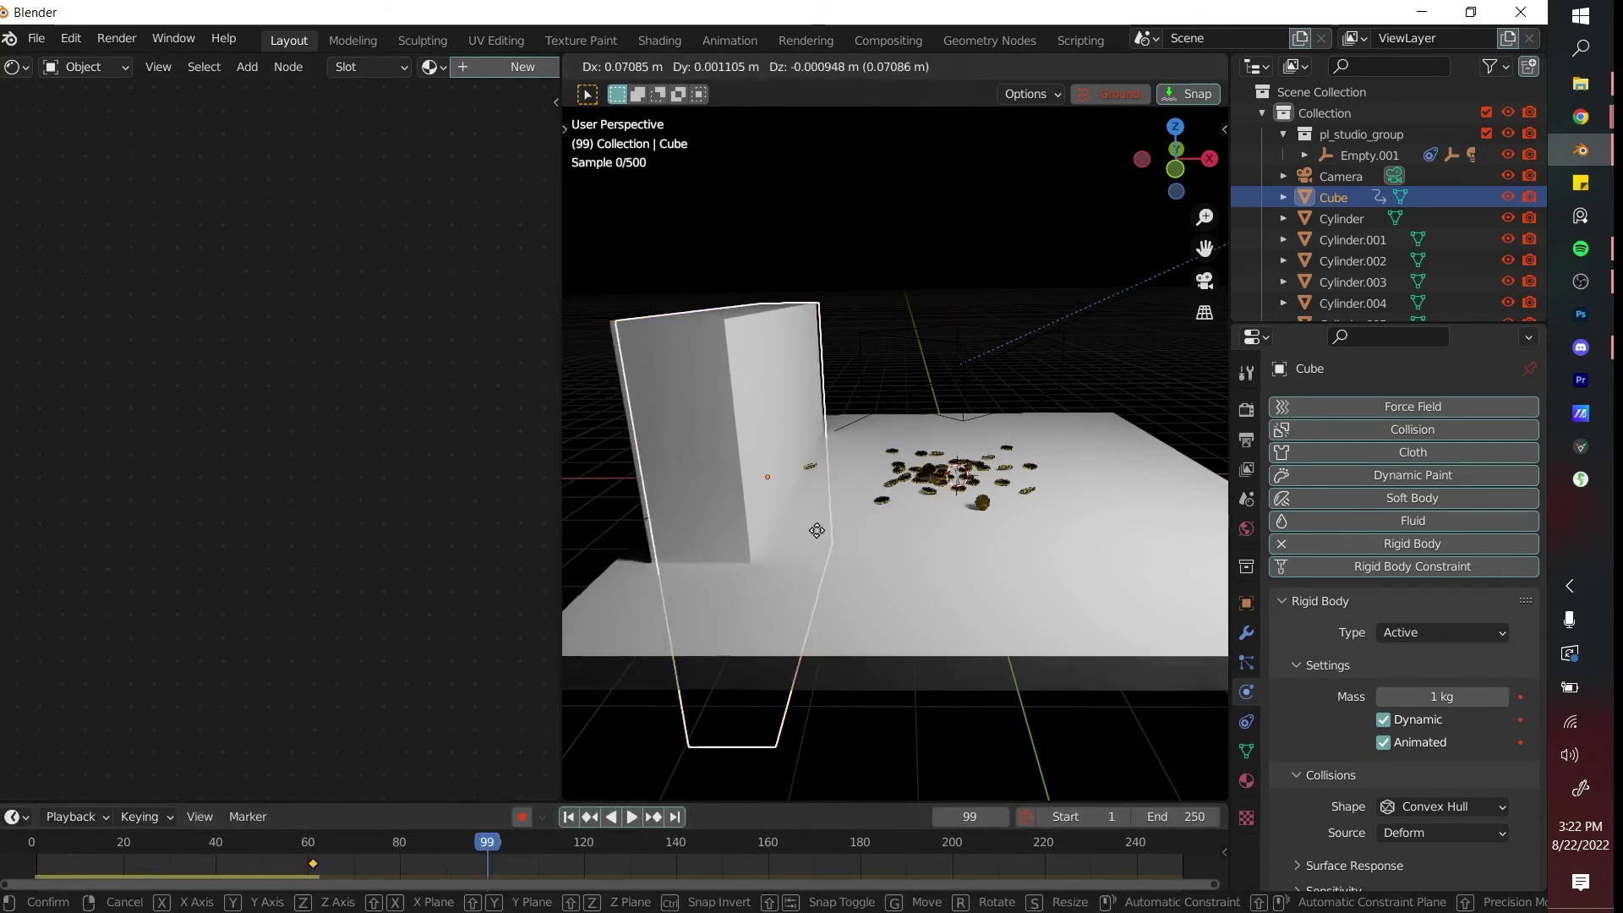
key("x")
left_click(967, 550)
key("n")
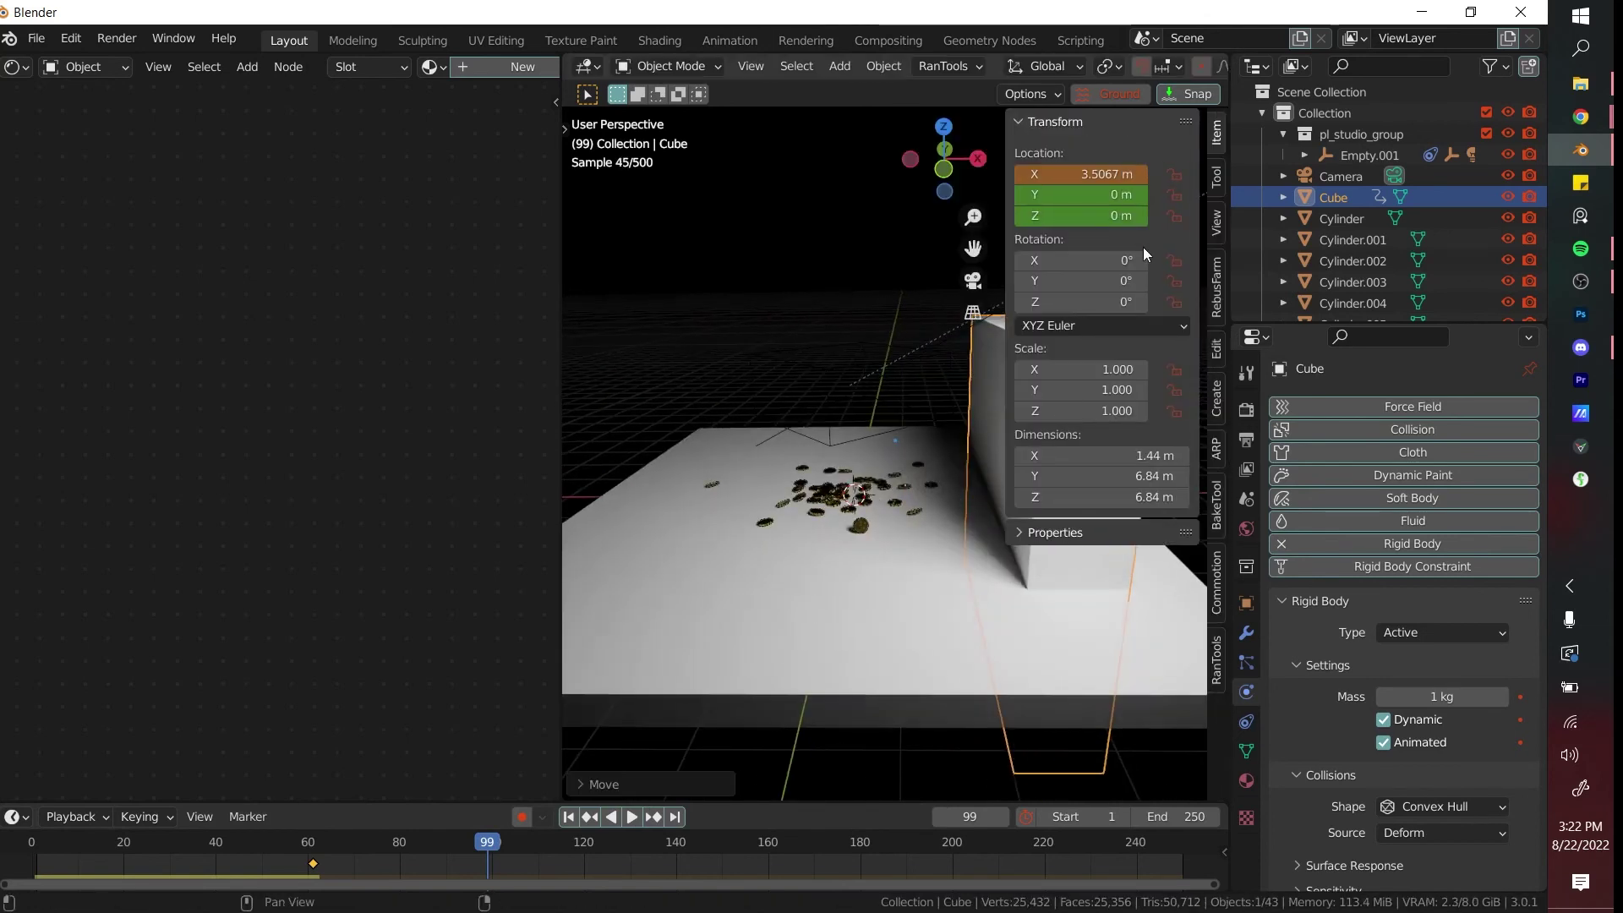
key("n")
- Set the animation's end frame to 120 and play it from the first frame
left_click(568, 817)
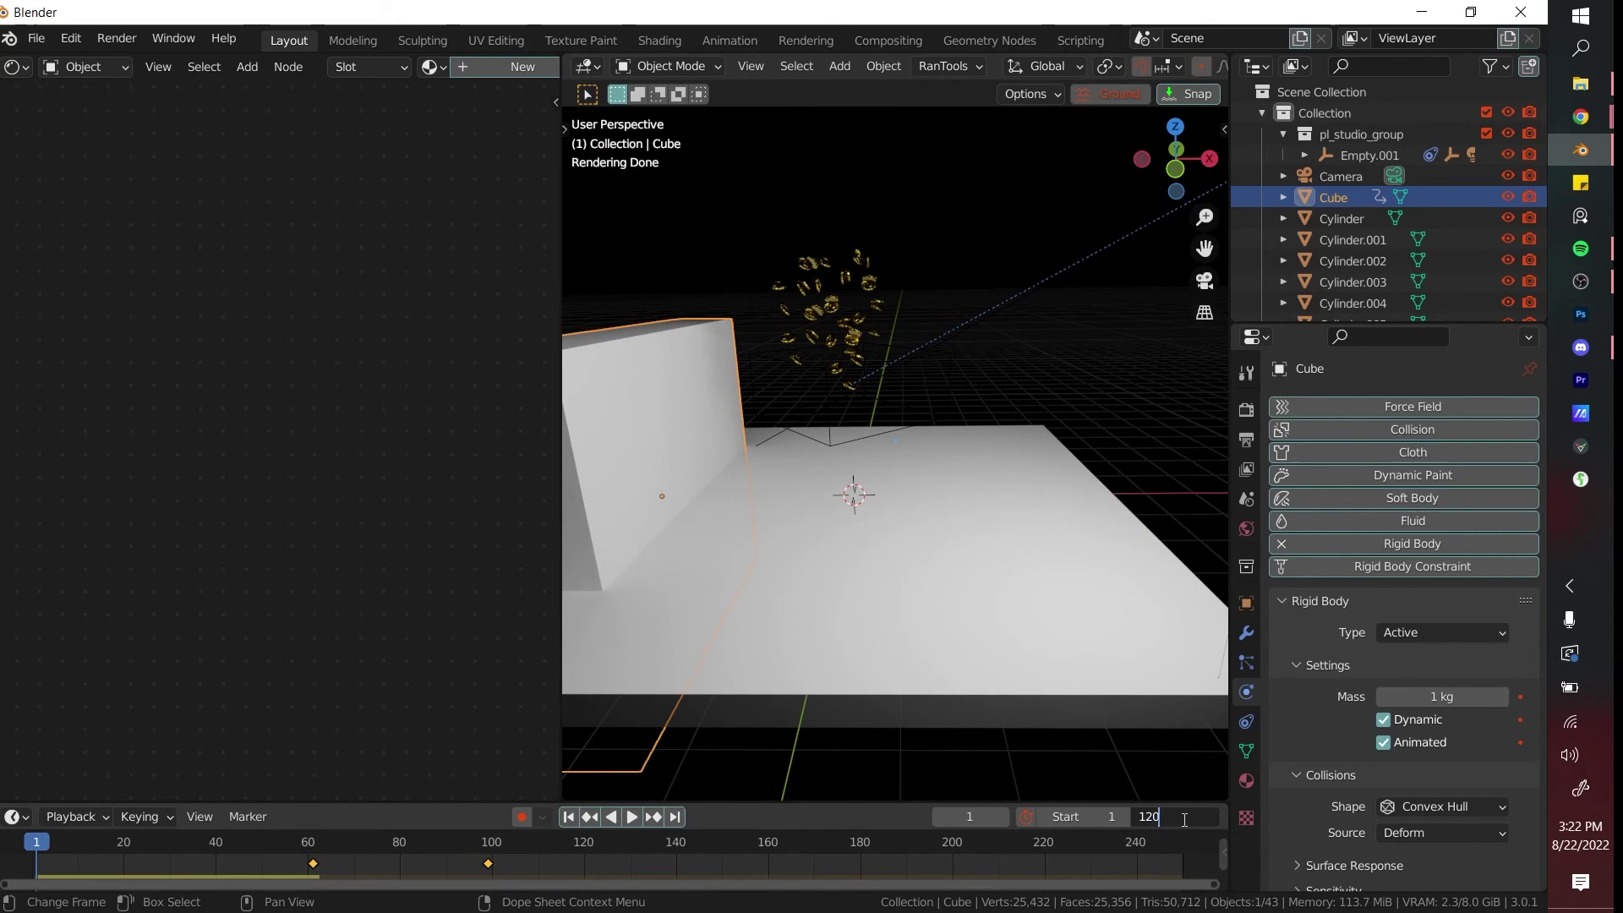
key("Return")
key("space")
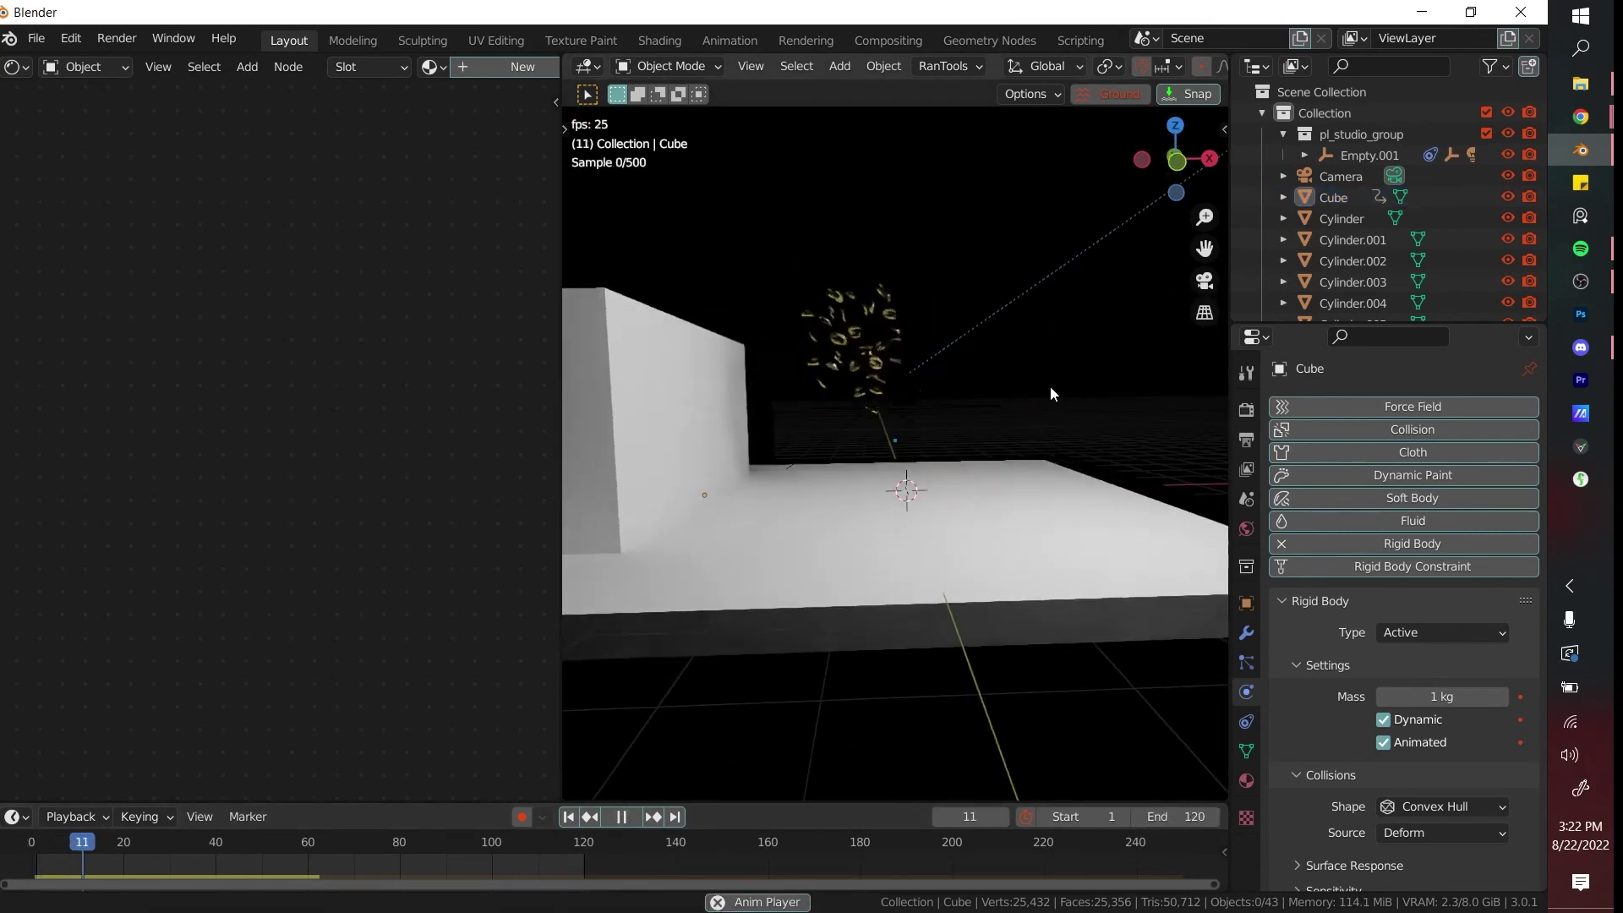
- Examine the looping animation from several angles to check how the moving wall interacts with the fallen coins
middle_click_drag(1038, 372, 1065, 468)
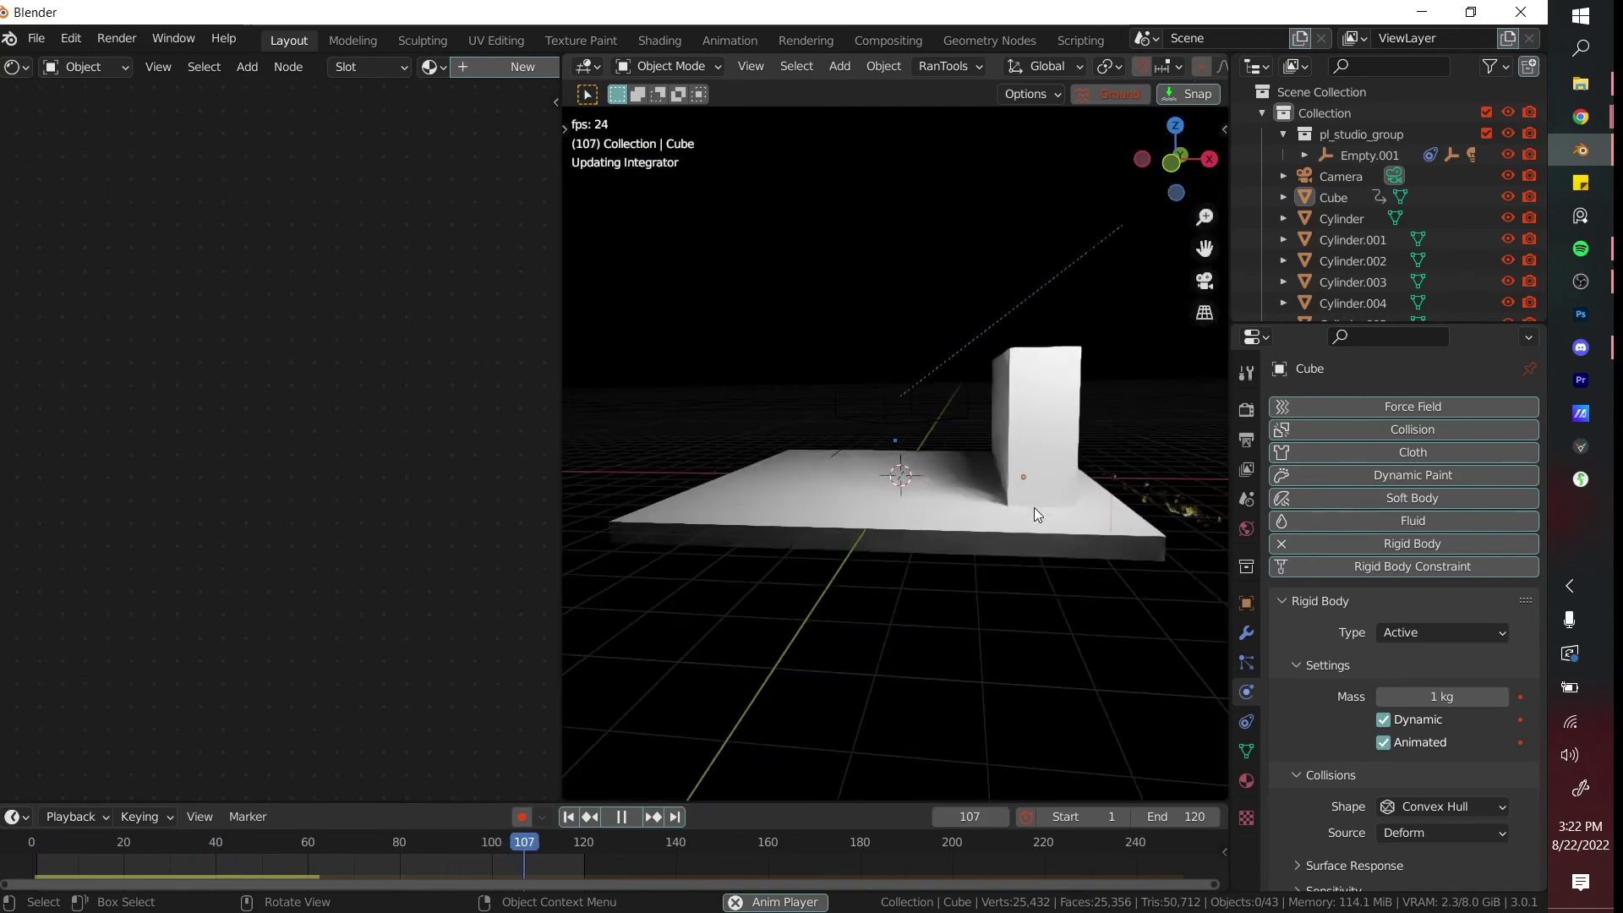
middle_click_drag(1034, 508, 969, 517)
scroll(969, 517, "down", 5)
scroll(880, 484, "up", 5)
middle_click_drag(881, 483, 1001, 519)
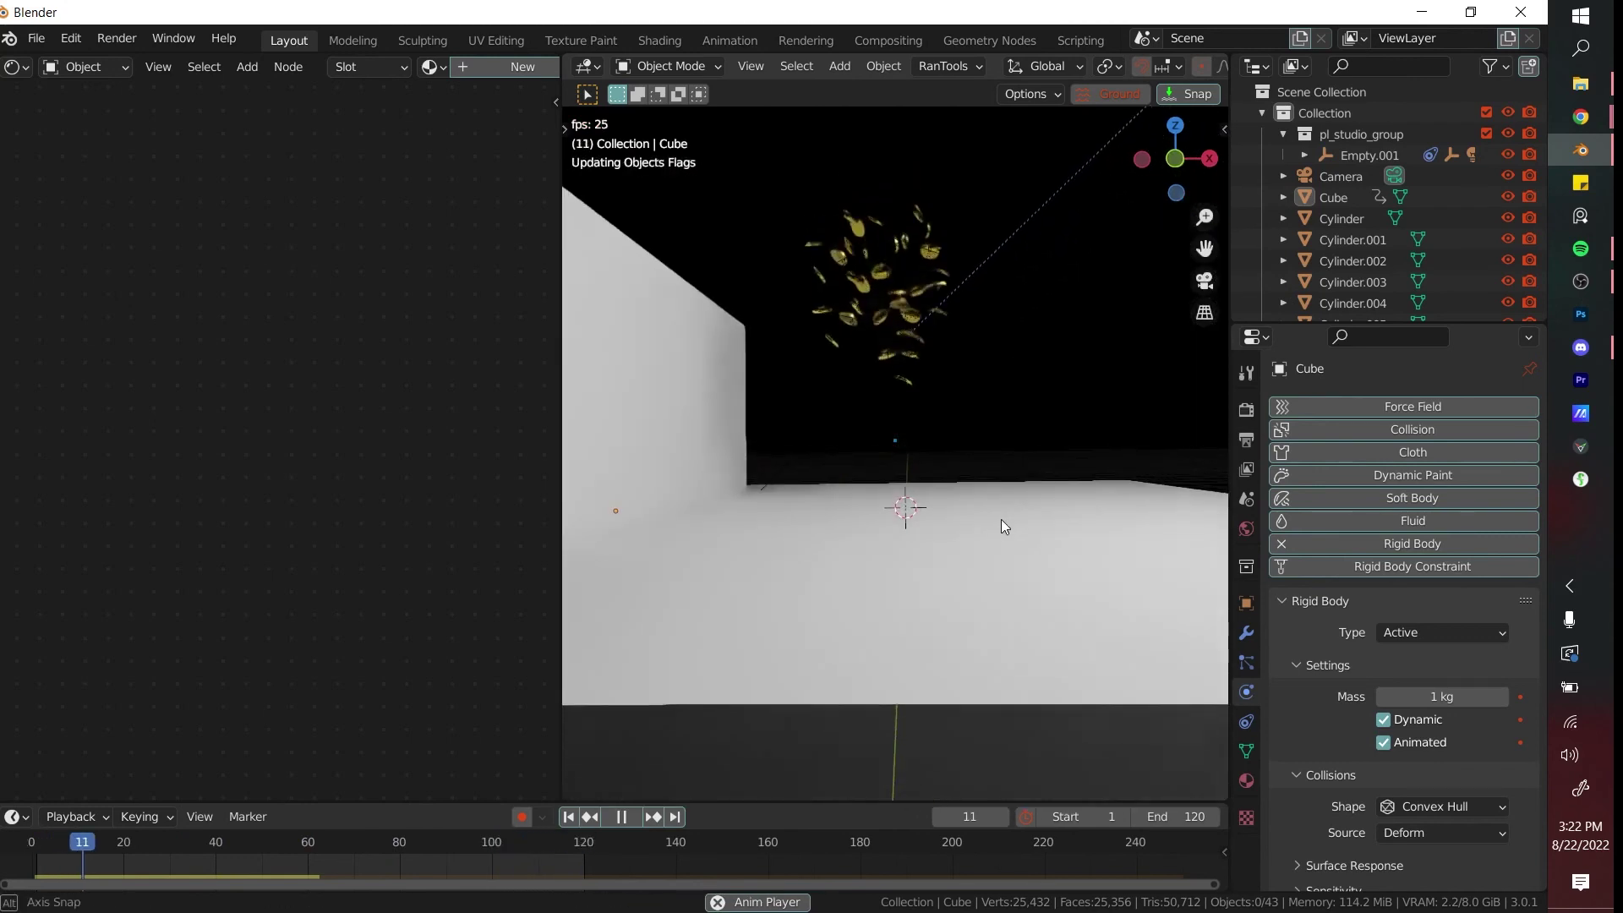
scroll(931, 430, "up", 1)
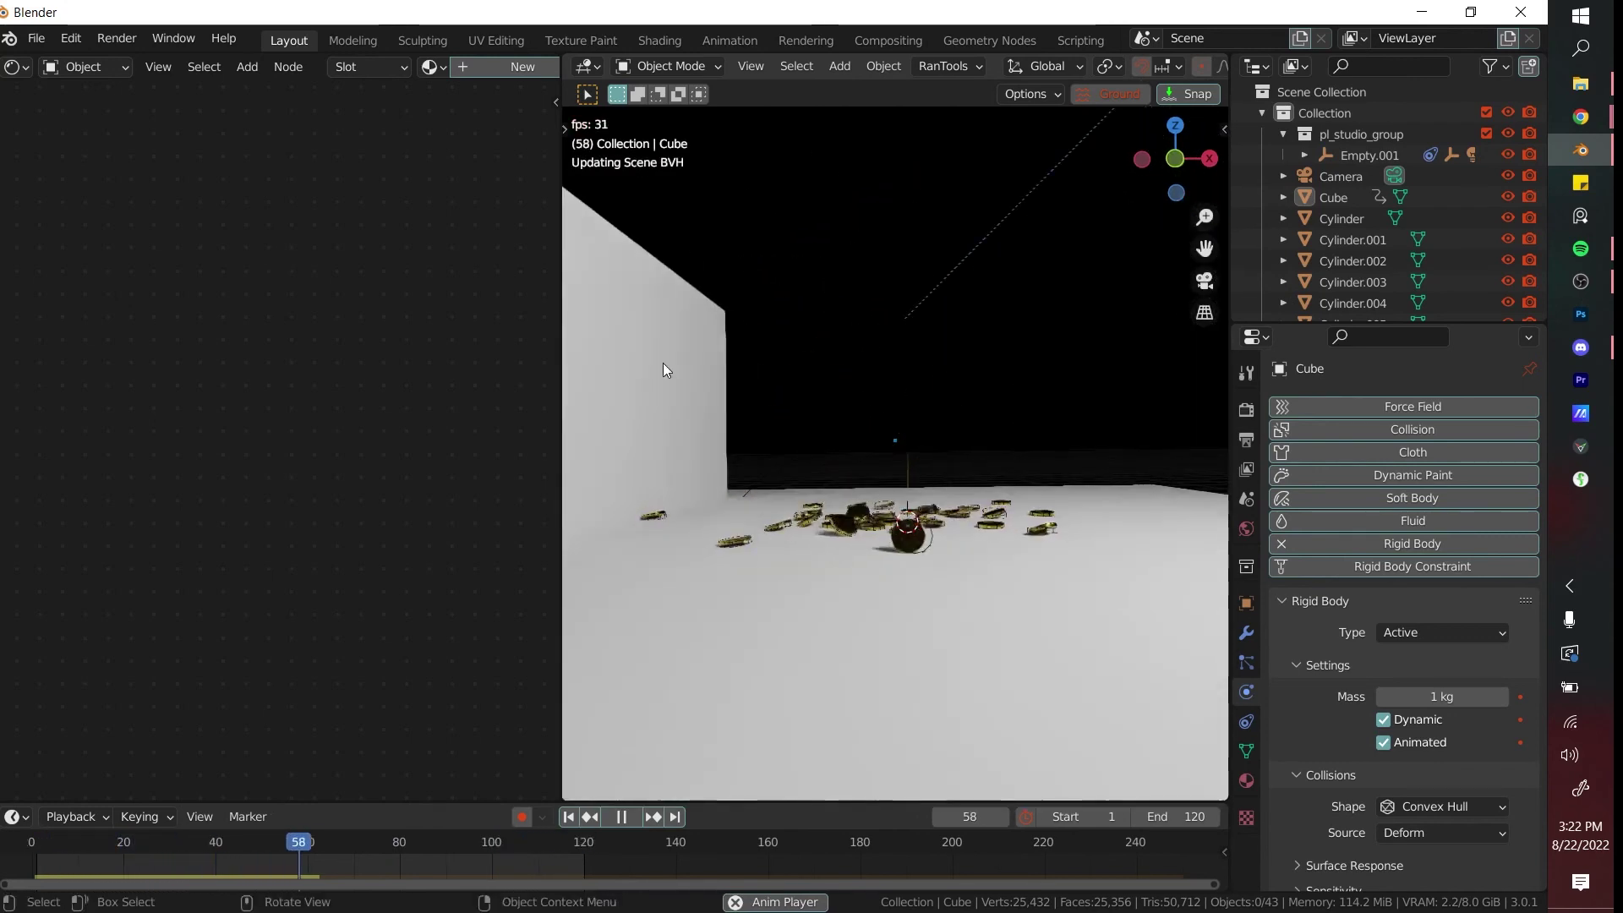
middle_click_drag(664, 370, 1028, 516)
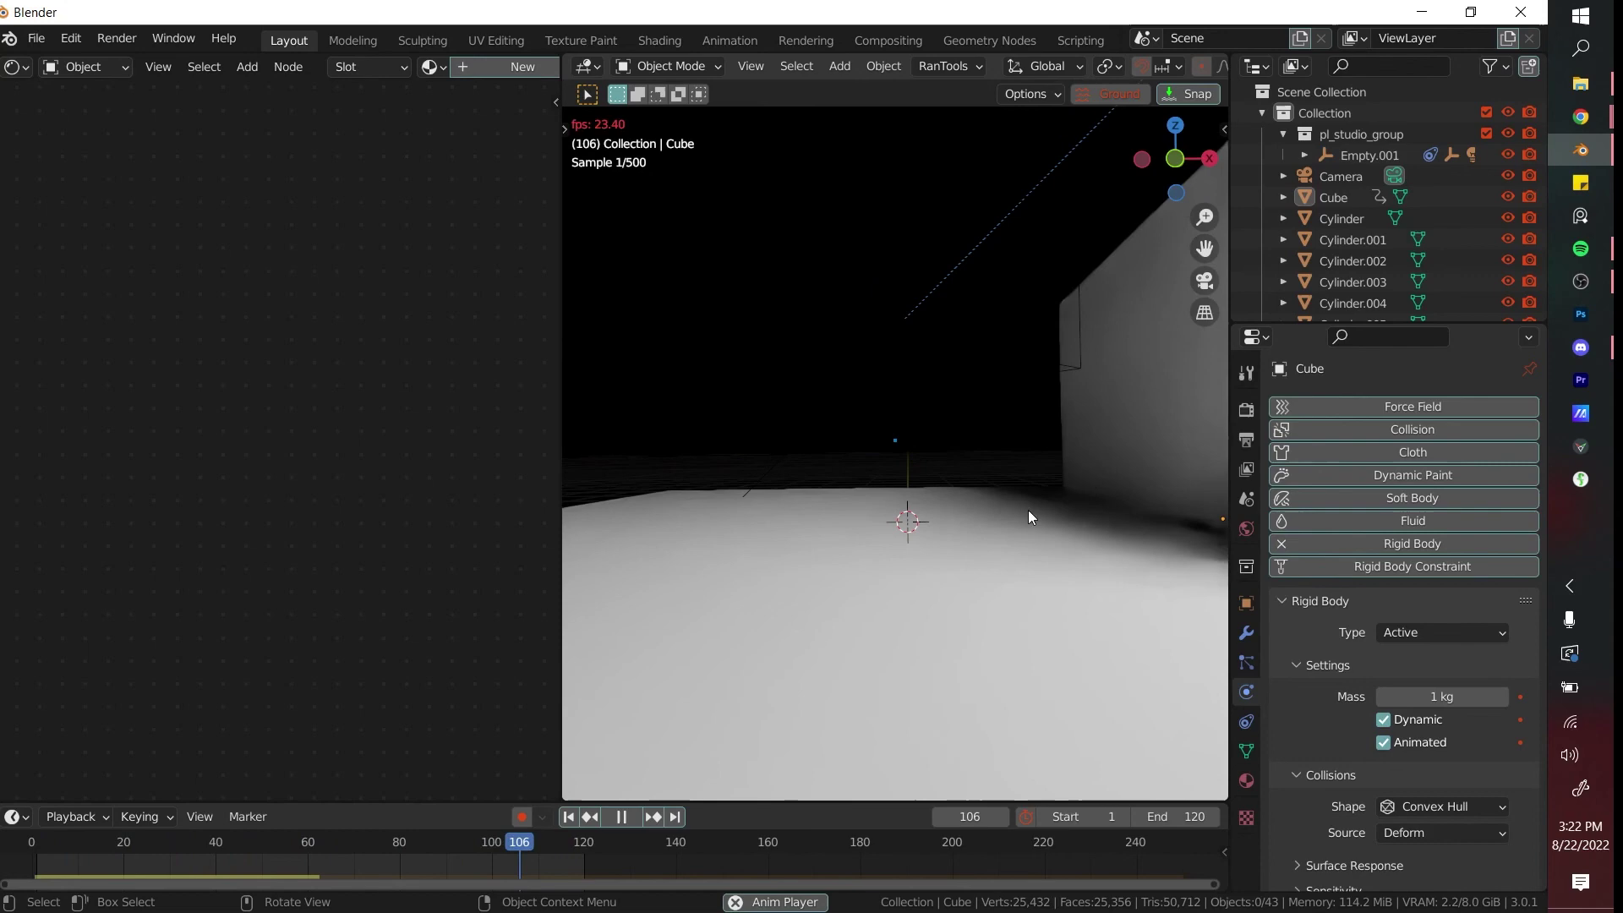
middle_click_drag(726, 424, 1102, 460)
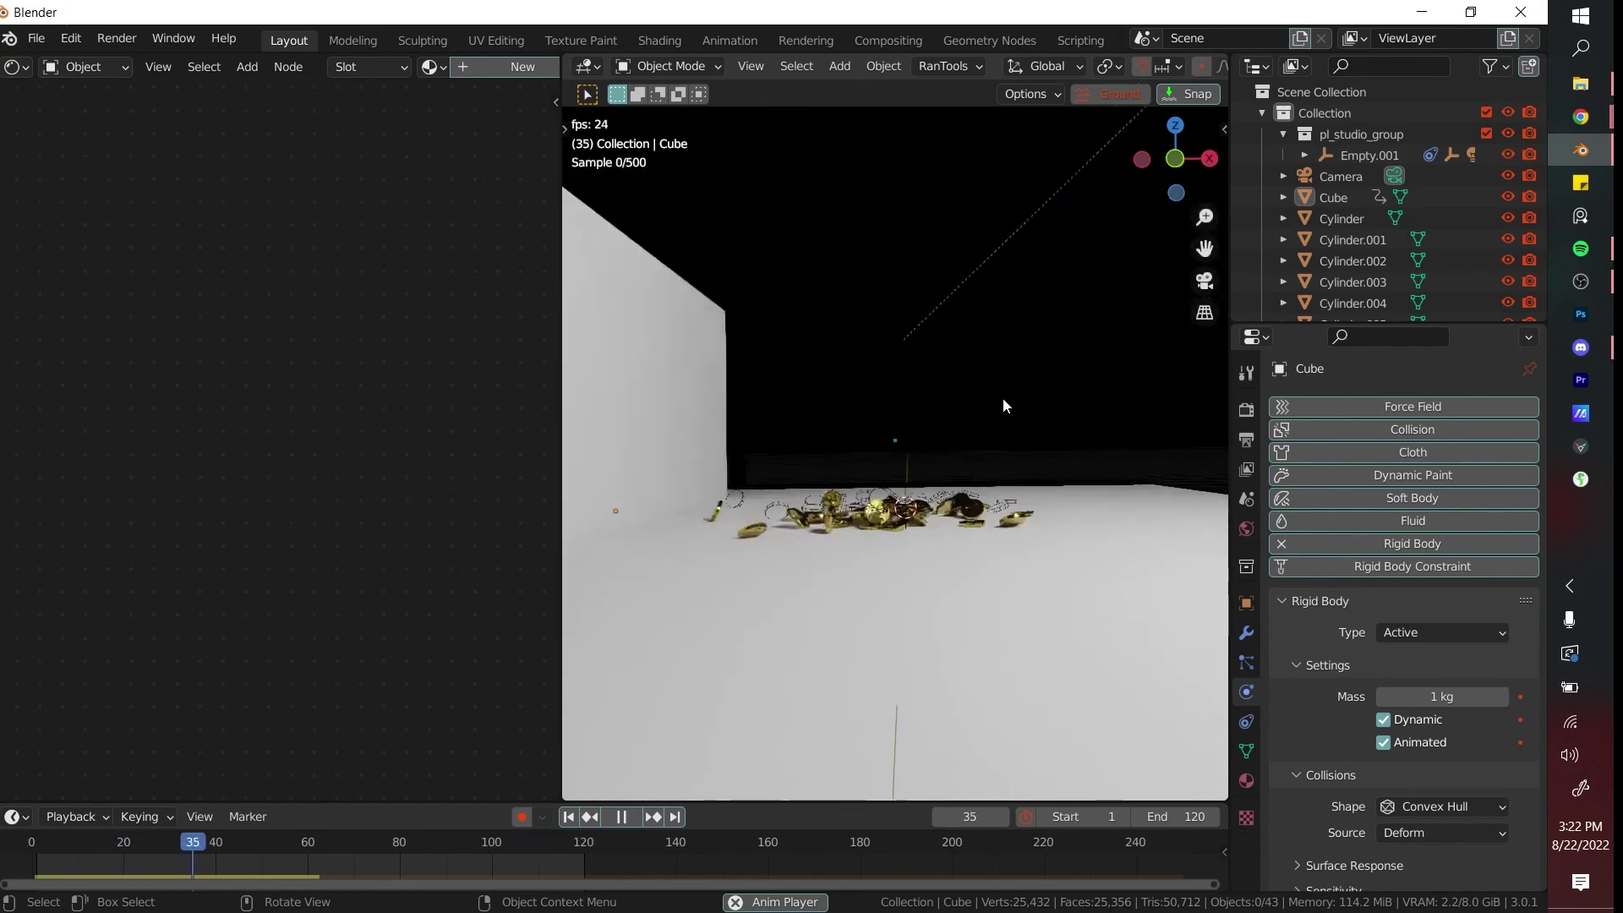
middle_click_drag(1003, 397, 981, 270)
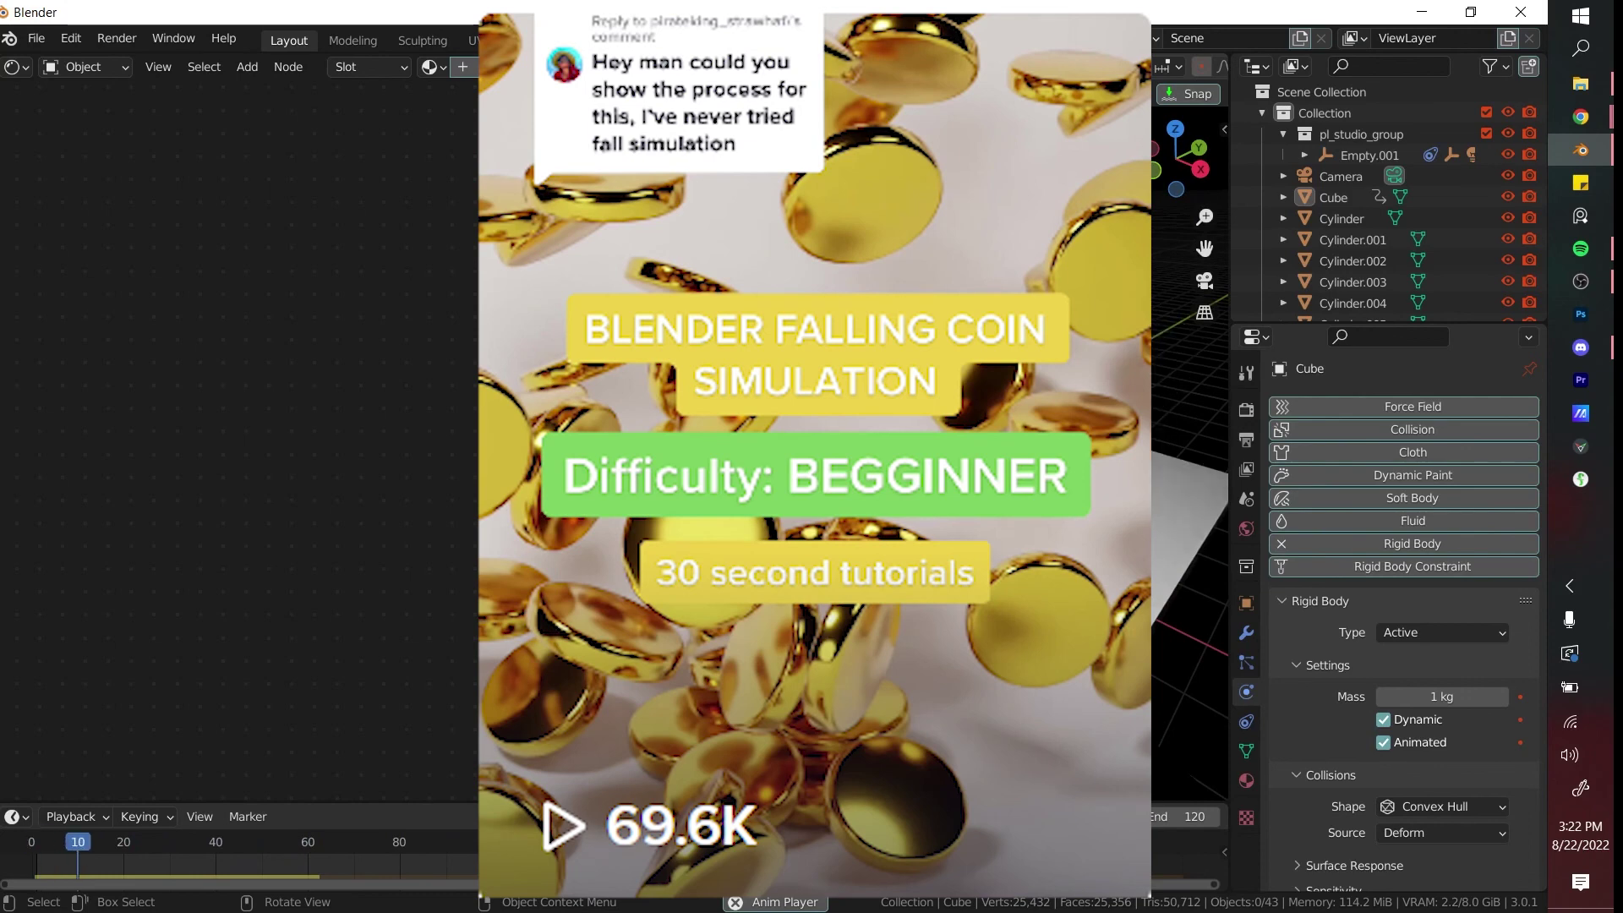